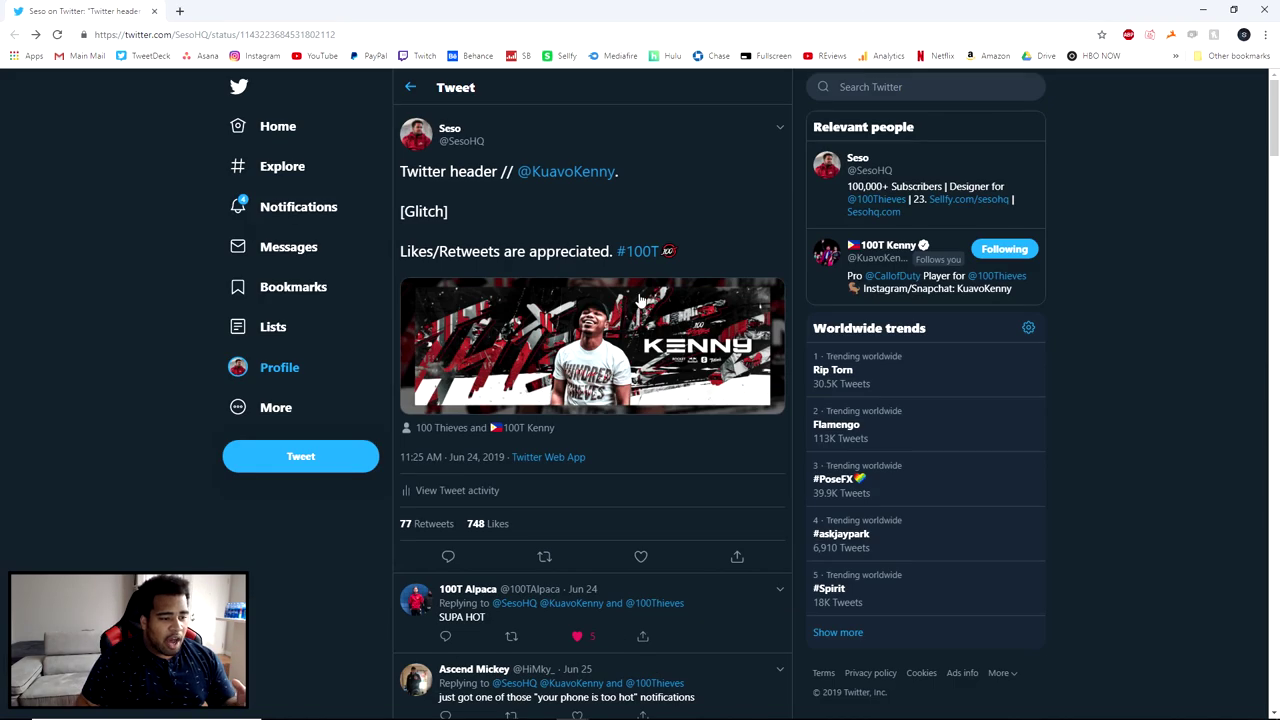
Step: View the glitch-style Twitter header image in the tweet
{"action": "left_click", "coordinate": [605, 322]}
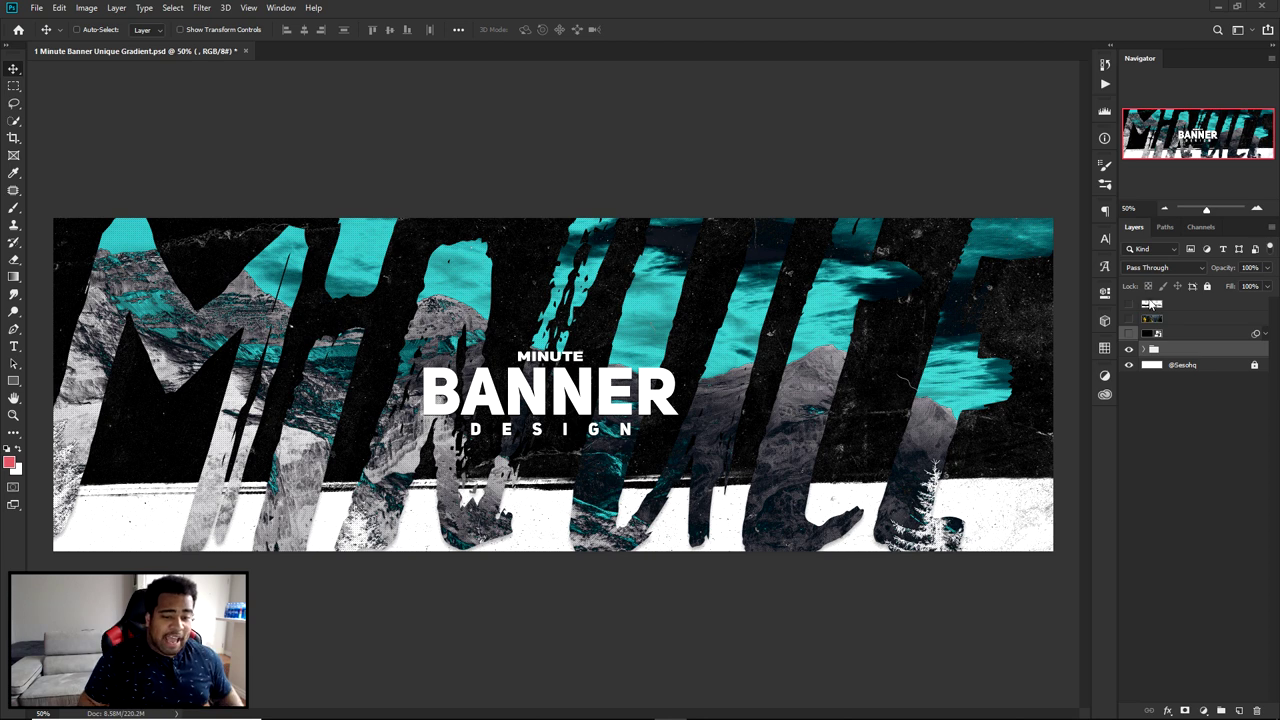
Step: Preview the black grunge texture, the mountain photo and the other top layer, and return to the finished banner design
{"action": "left_click", "coordinate": [1129, 333]}
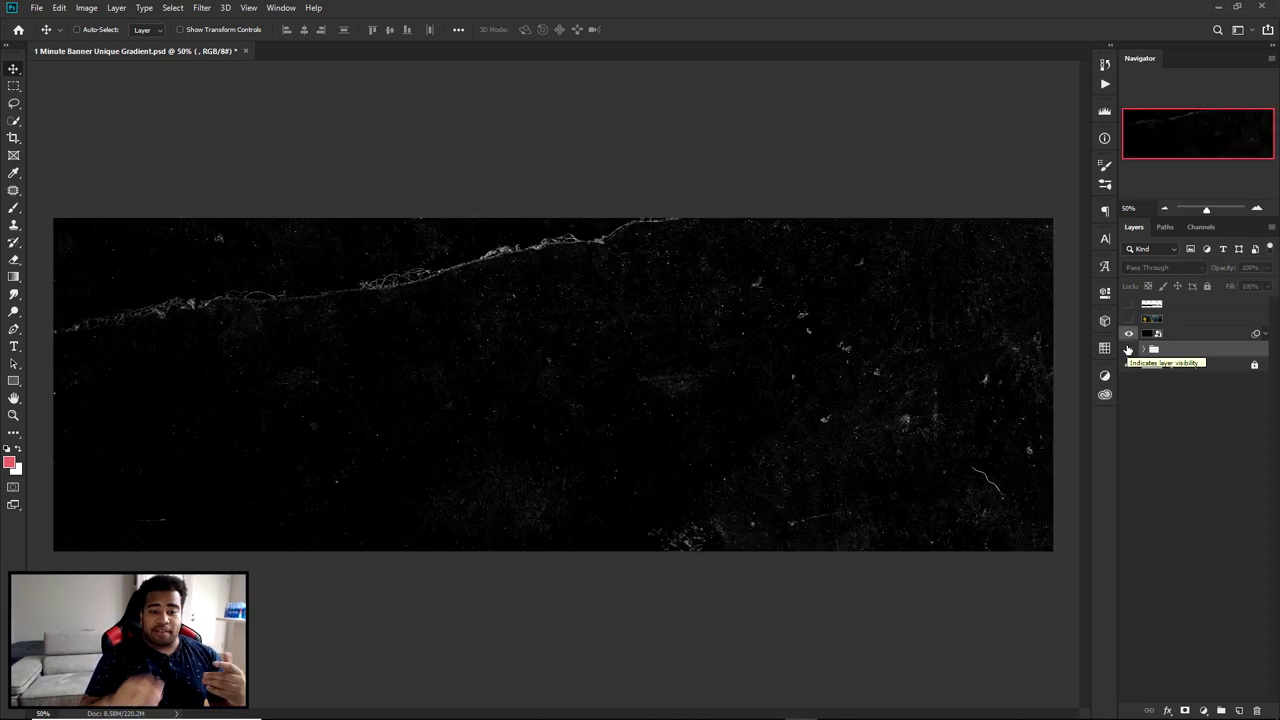
{"action": "left_click", "coordinate": [1127, 319]}
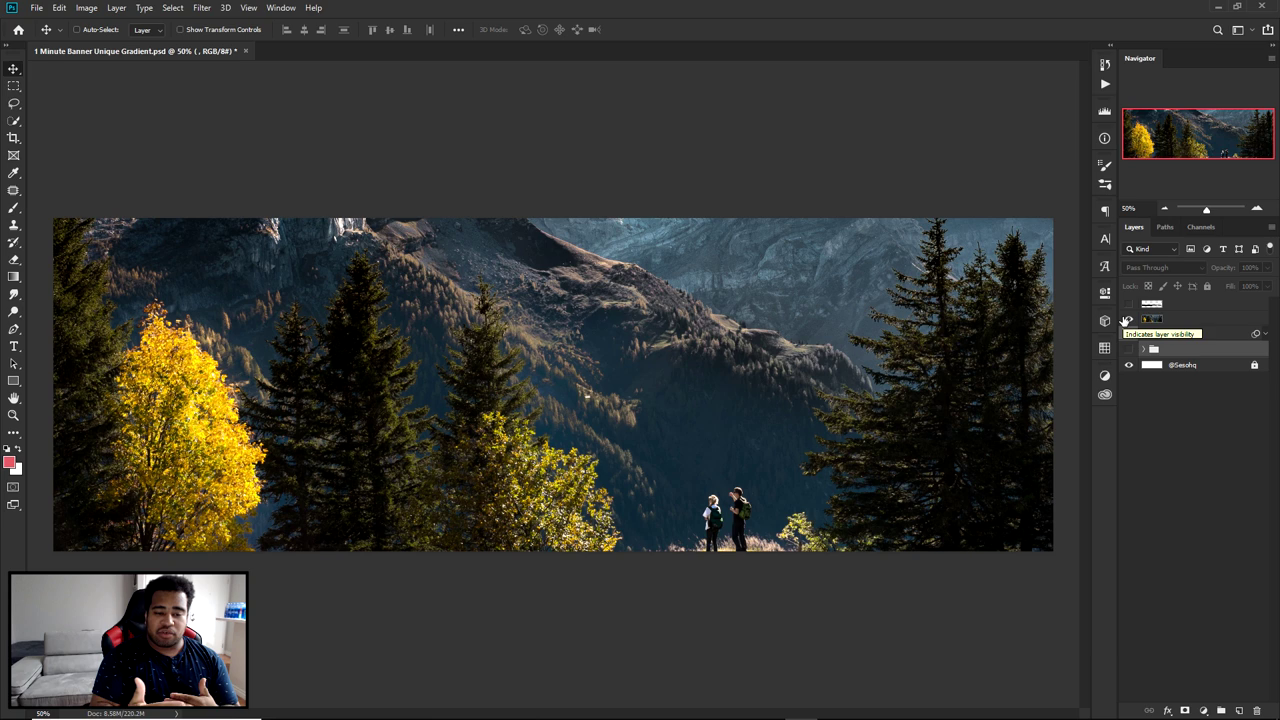
{"action": "left_click", "coordinate": [1129, 333]}
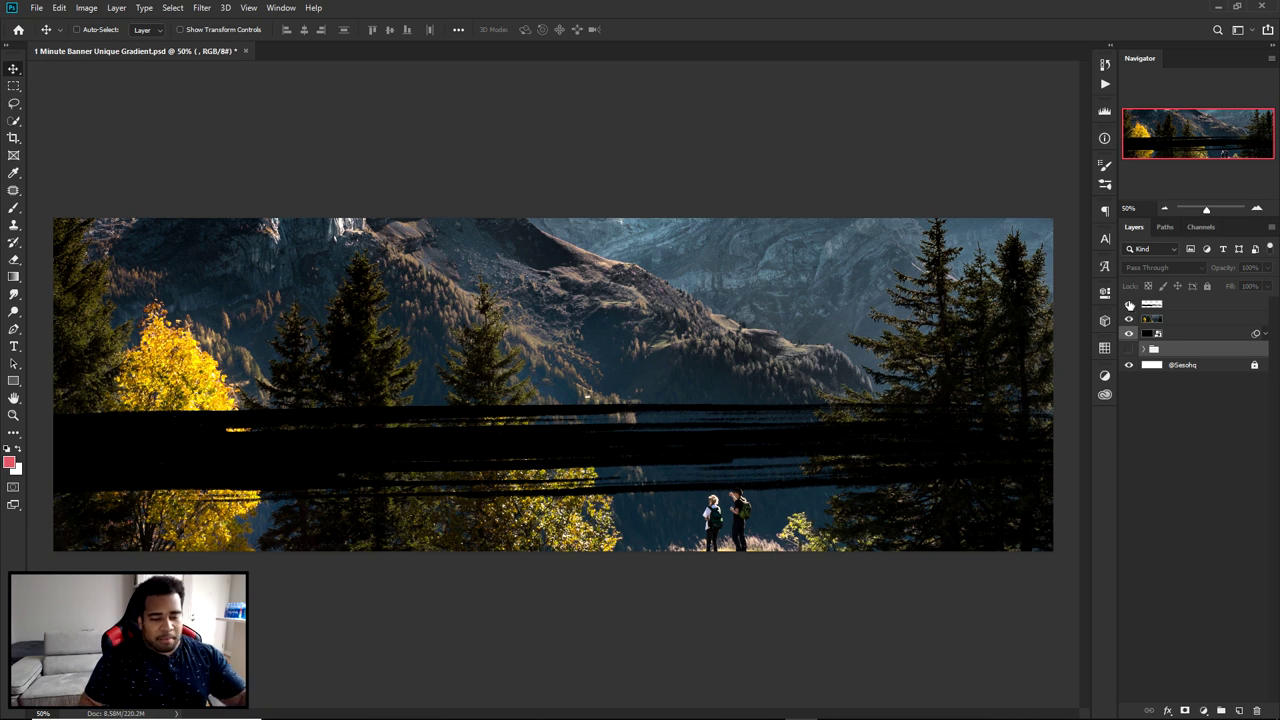
{"action": "left_click_drag", "start_coordinate": [1130, 305], "coordinate": [1129, 349]}
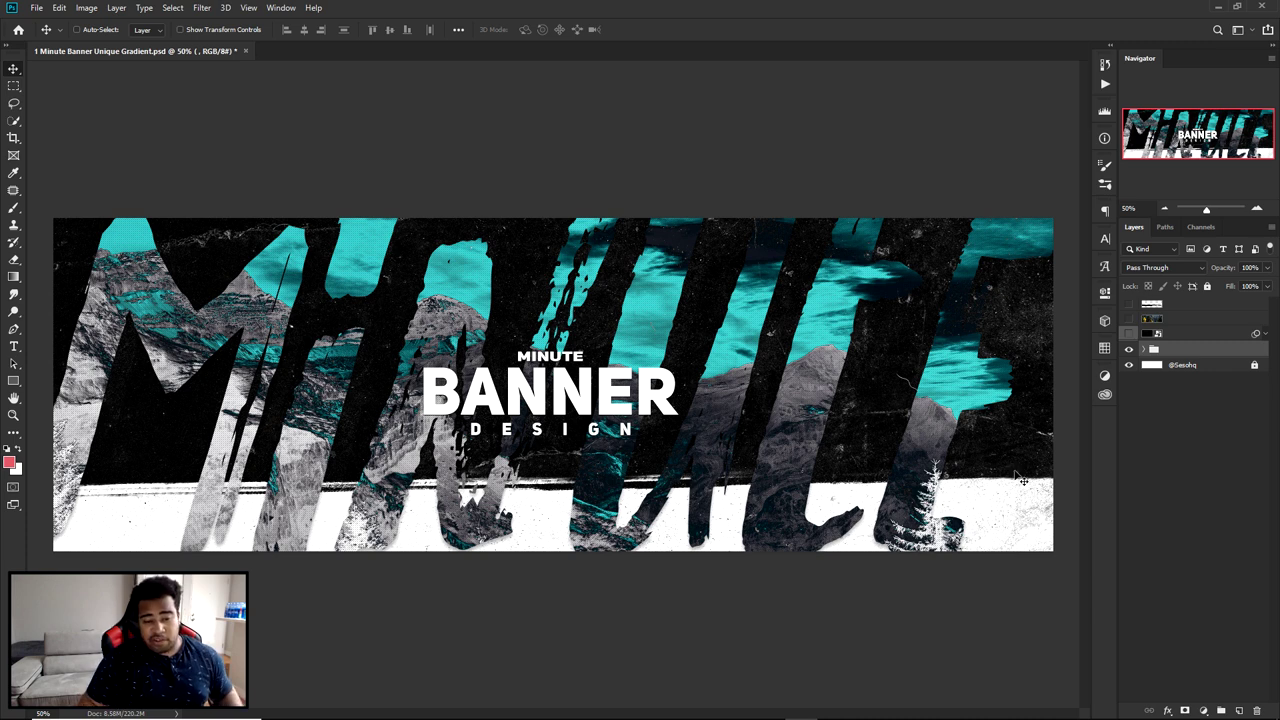
Step: Show the black texture layer instead of the finished design group and add the text "minute" near the canvas centre
{"action": "left_click", "coordinate": [1129, 349]}
{"action": "left_click", "coordinate": [1130, 334]}
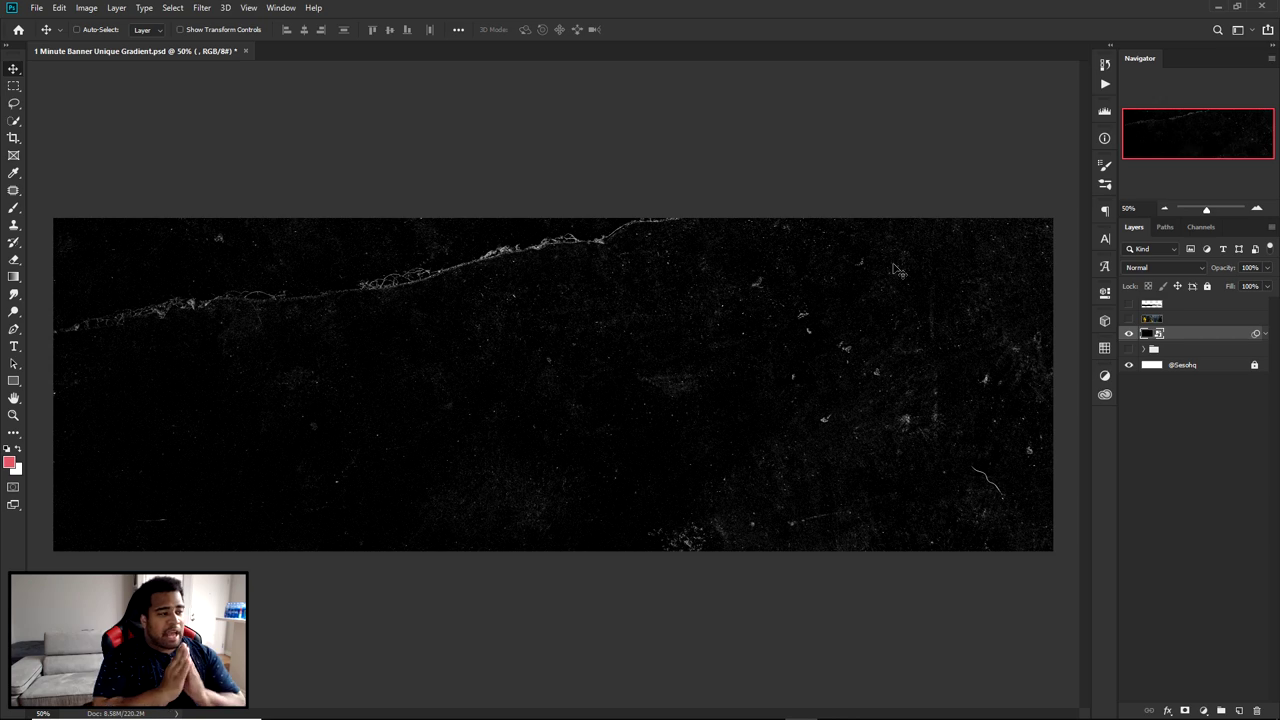
{"action": "key", "text": "t"}
{"action": "left_click", "coordinate": [540, 376]}
{"action": "type", "text": "SESOHQ"}
{"action": "key", "text": "ctrl+a"}
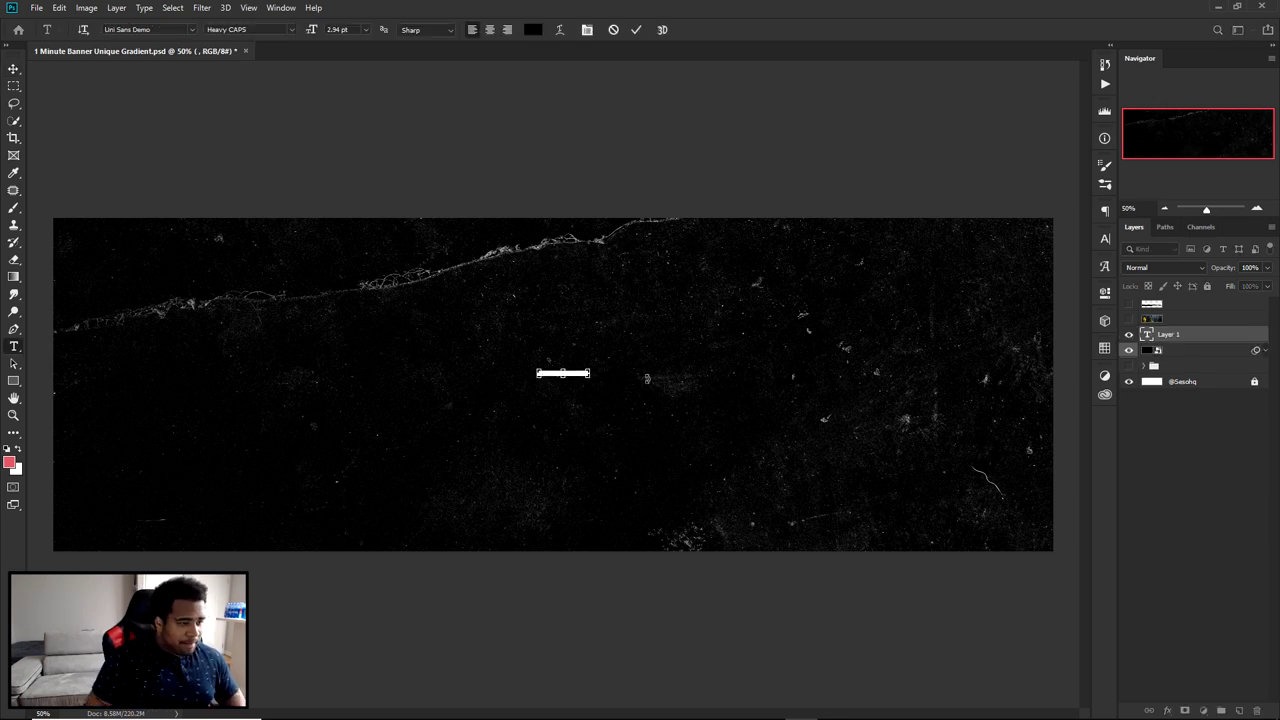
Step: Set the "minute" text colour to white (ffffff) and its tracking to 0
{"action": "left_click", "coordinate": [531, 30]}
{"action": "type", "text": "ffffff"}
{"action": "key", "text": "Return"}
{"action": "left_click", "coordinate": [1105, 238]}
{"action": "double_click", "coordinate": [1063, 287]}
{"action": "type", "text": "0"}
{"action": "key", "text": "Return"}
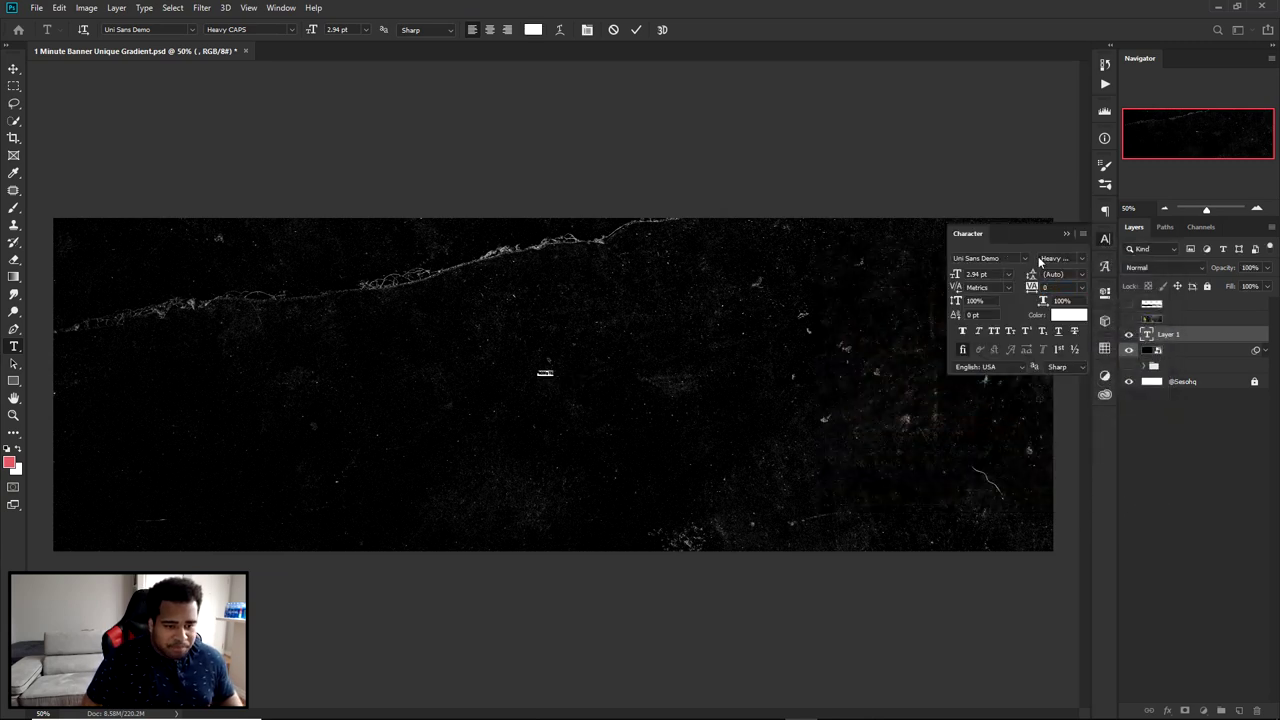
Step: Change the text's font to Jackpot Short Italic and commit the text
{"action": "left_click", "coordinate": [1025, 259]}
{"action": "type", "text": "jackpot"}
{"action": "key", "text": "Return"}
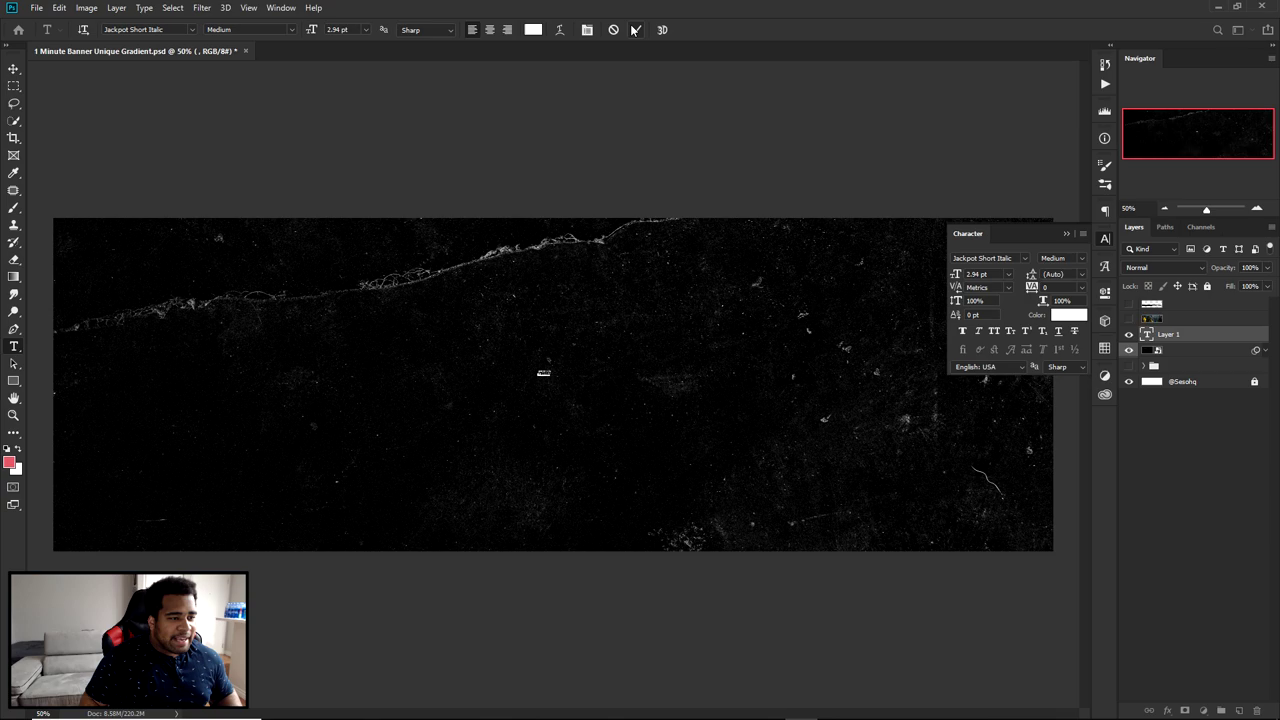
{"action": "left_click", "coordinate": [634, 30]}
{"action": "left_click", "coordinate": [1105, 238]}
Step: Scale the "minute" text up until it spans most of the canvas, and shift it slightly left
{"action": "key", "text": "ctrl+t"}
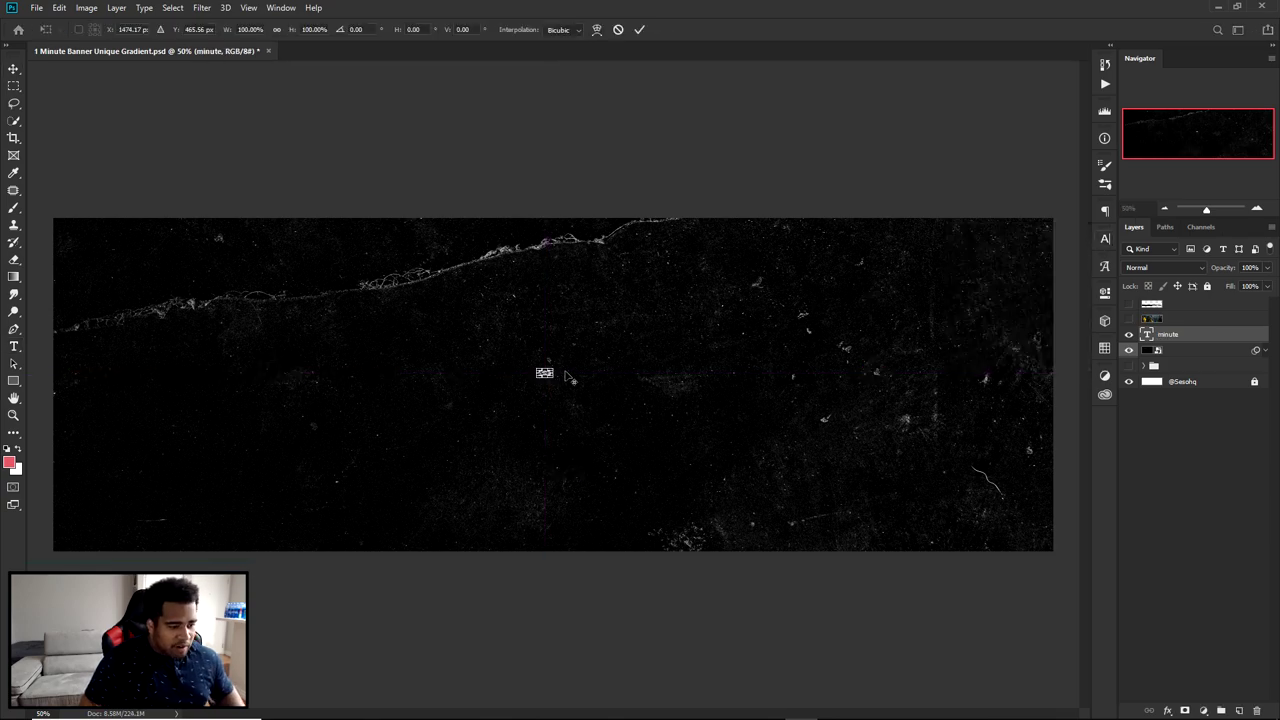
{"action": "left_click_drag", "start_coordinate": [553, 369], "coordinate": [908, 296]}
{"action": "key", "text": "Return"}
{"action": "left_click", "coordinate": [1105, 240]}
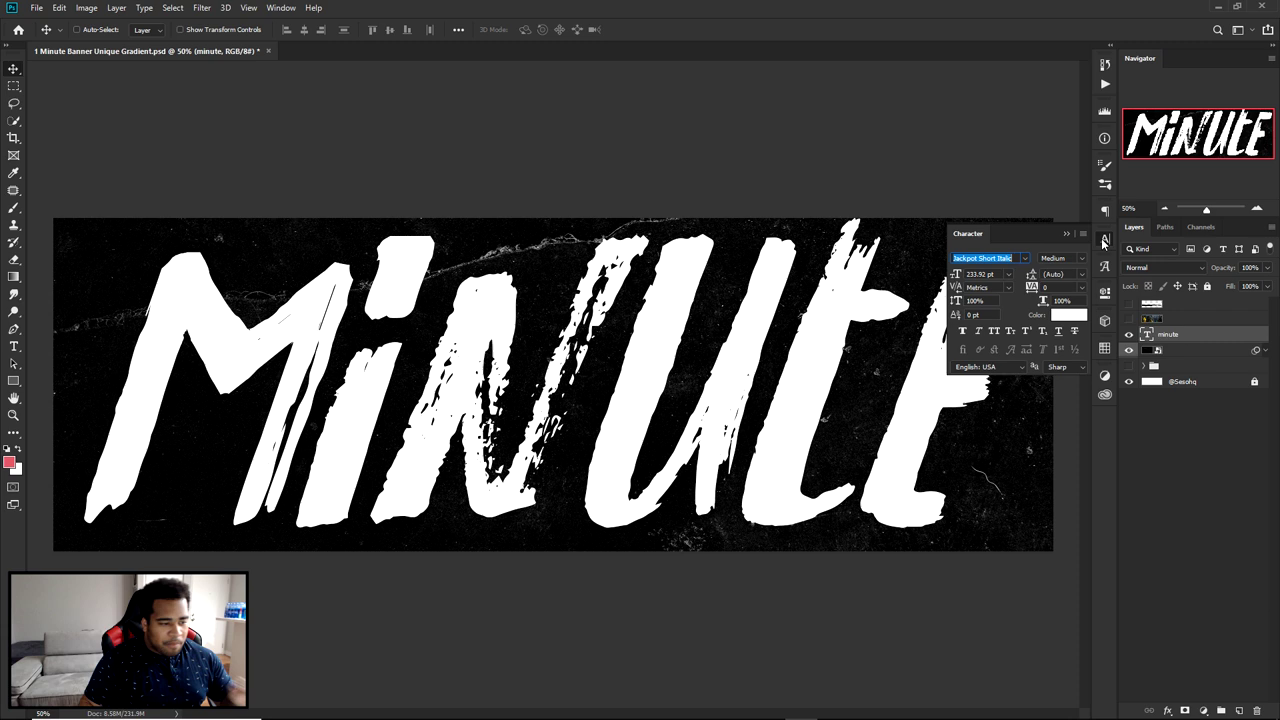
{"action": "left_click", "coordinate": [1104, 241]}
{"action": "left_click_drag", "start_coordinate": [774, 318], "coordinate": [774, 322]}
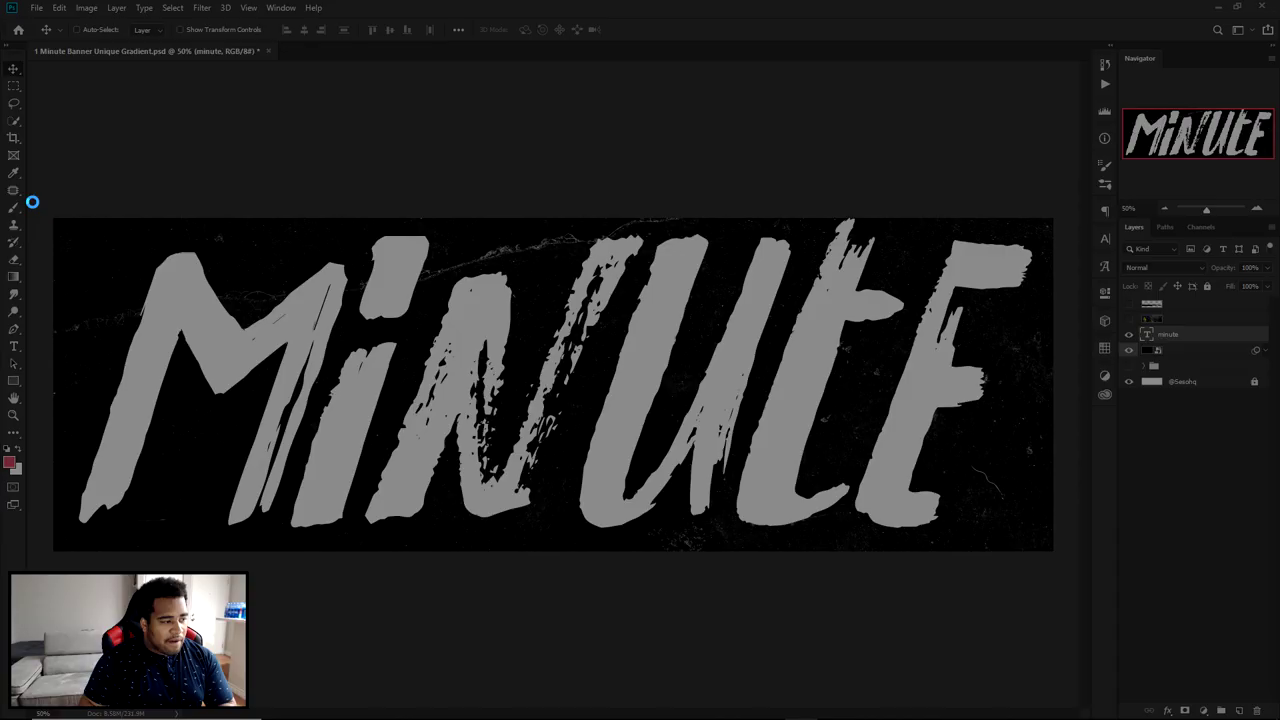
Step: Outline the canvas edges and mark the gaps around the lettering in red on a screen capture, and discard the capture
{"action": "mouse_move", "coordinate": [32, 202]}
{"action": "left_mouse_down"}
{"action": "mouse_move", "coordinate": [325, 379]}
{"action": "mouse_move", "coordinate": [911, 539]}
{"action": "mouse_move", "coordinate": [1100, 617]}
{"action": "left_mouse_up"}
{"action": "left_click", "coordinate": [1113, 497]}
{"action": "mouse_move", "coordinate": [1053, 220]}
{"action": "left_mouse_down"}
{"action": "mouse_move", "coordinate": [1046, 292]}
{"action": "mouse_move", "coordinate": [300, 566]}
{"action": "mouse_move", "coordinate": [57, 211]}
{"action": "mouse_move", "coordinate": [975, 222]}
{"action": "left_mouse_up"}
{"action": "left_click_drag", "start_coordinate": [396, 213], "coordinate": [398, 238]}
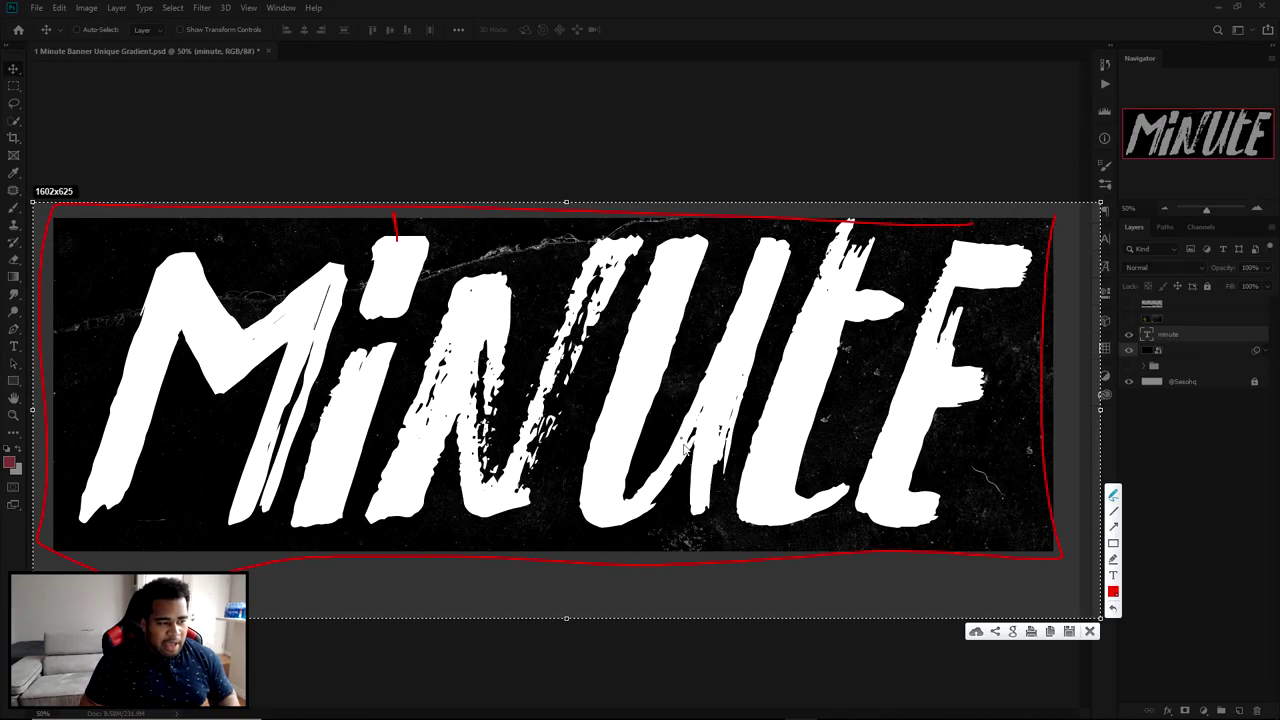
{"action": "left_click_drag", "start_coordinate": [609, 514], "coordinate": [616, 562]}
{"action": "left_click_drag", "start_coordinate": [1033, 266], "coordinate": [1060, 264]}
{"action": "left_click_drag", "start_coordinate": [54, 524], "coordinate": [68, 522]}
{"action": "left_click", "coordinate": [1092, 633]}
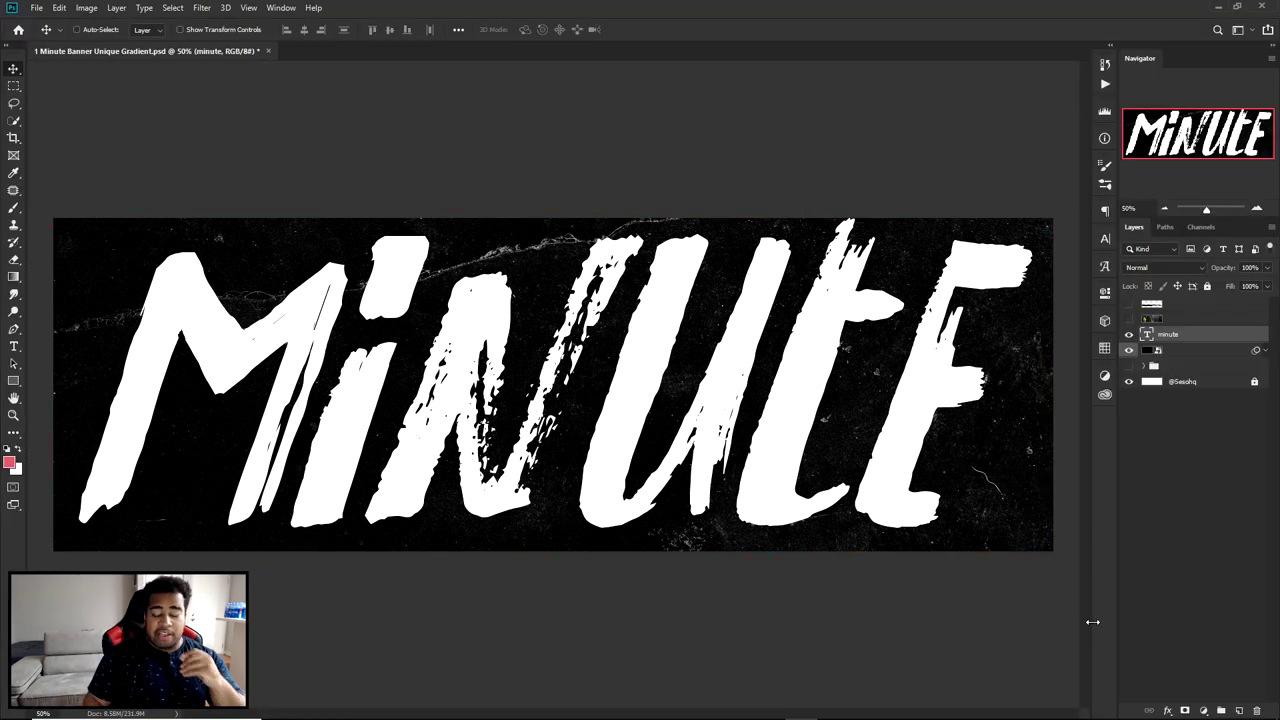
Step: Enlarge the "minute" text proportionally to about 105.5% so it reaches both side edges of the canvas
{"action": "key", "text": "ctrl+t"}
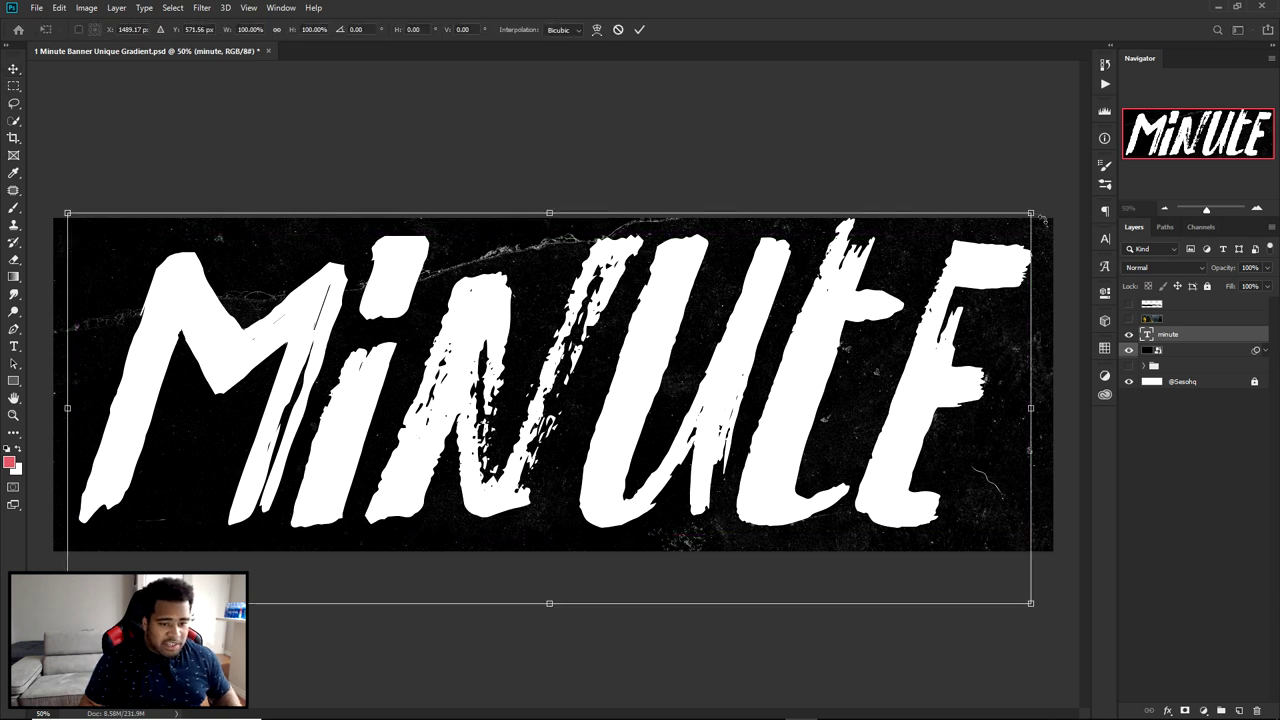
{"action": "left_click_drag", "start_coordinate": [1031, 213], "coordinate": [1060, 203]}
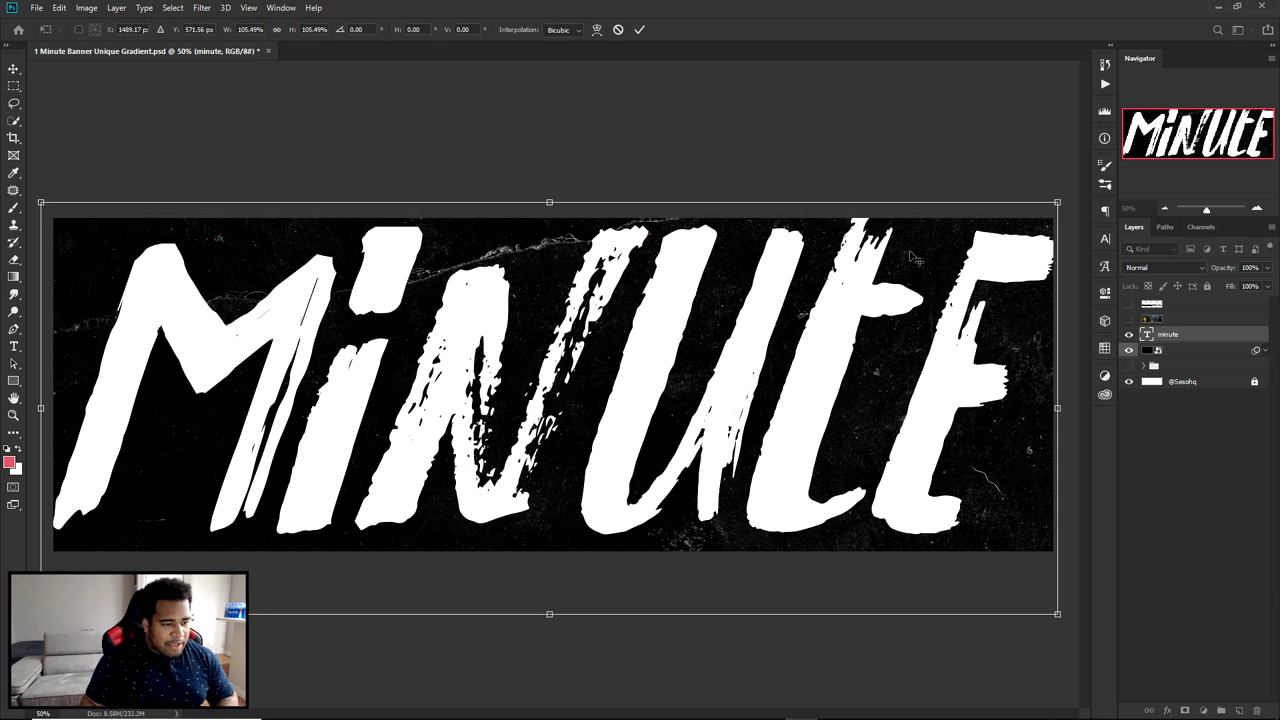
{"action": "key", "text": "Return"}
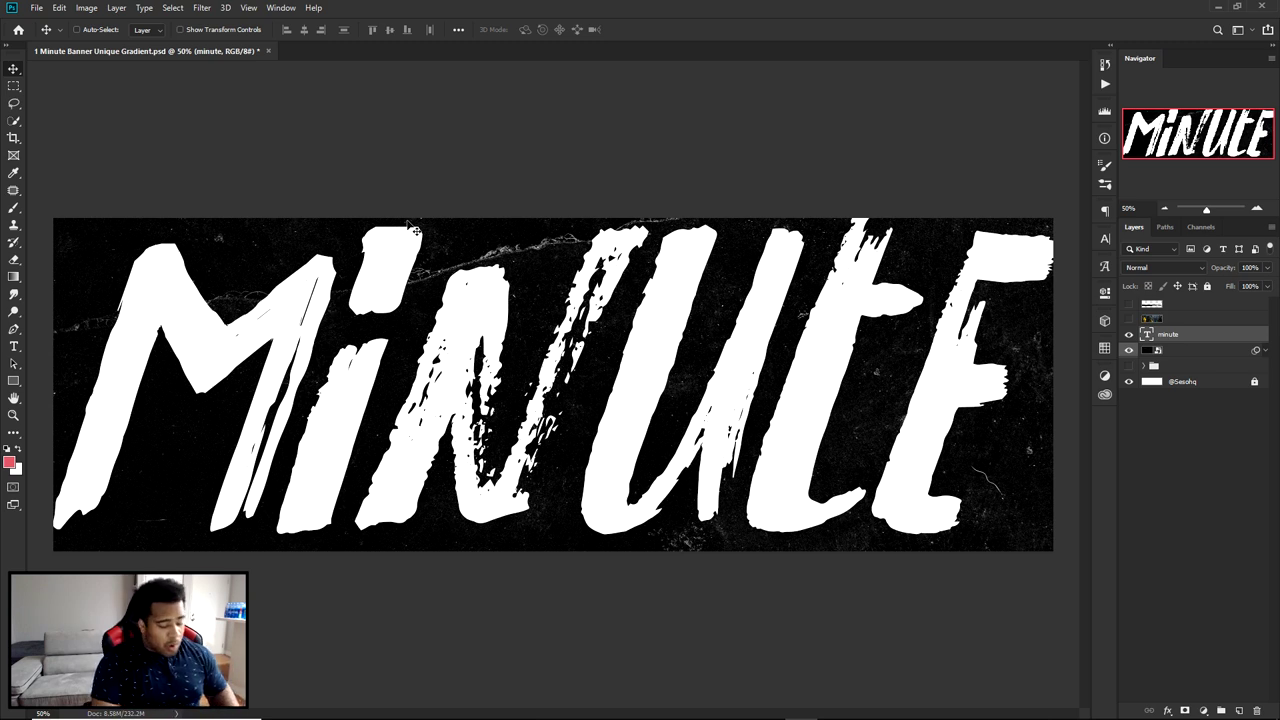
Step: Stretch the "minute" text vertically from its centre to about 131% height, past the canvas's upper and lower edges
{"action": "key", "text": "ctrl+t"}
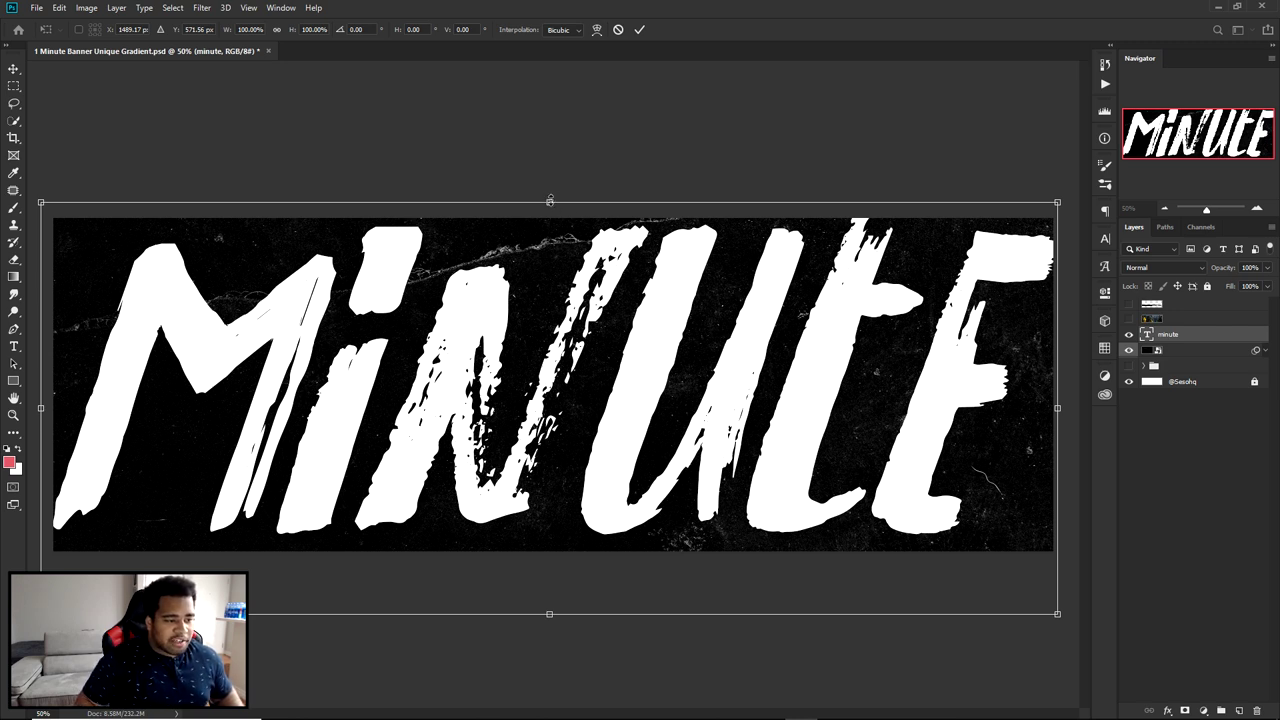
{"action": "left_click_drag", "start_coordinate": [550, 201], "coordinate": [551, 137]}
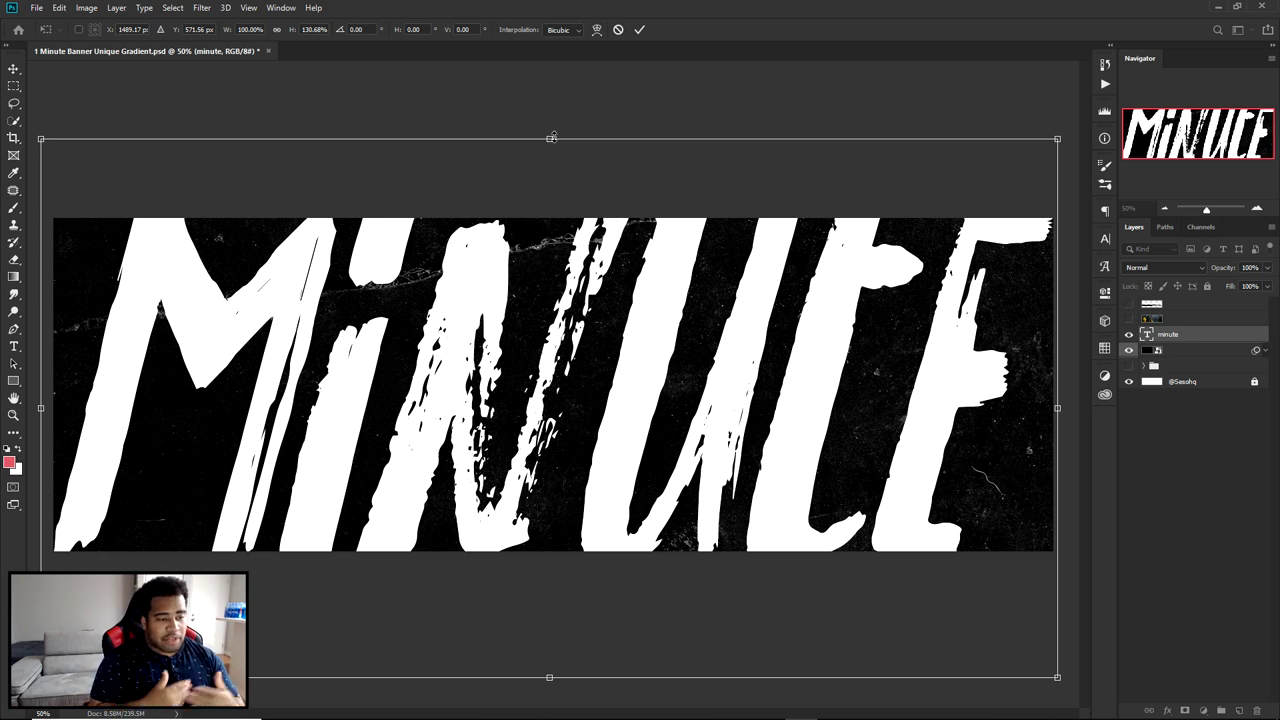
{"action": "key", "text": "Return"}
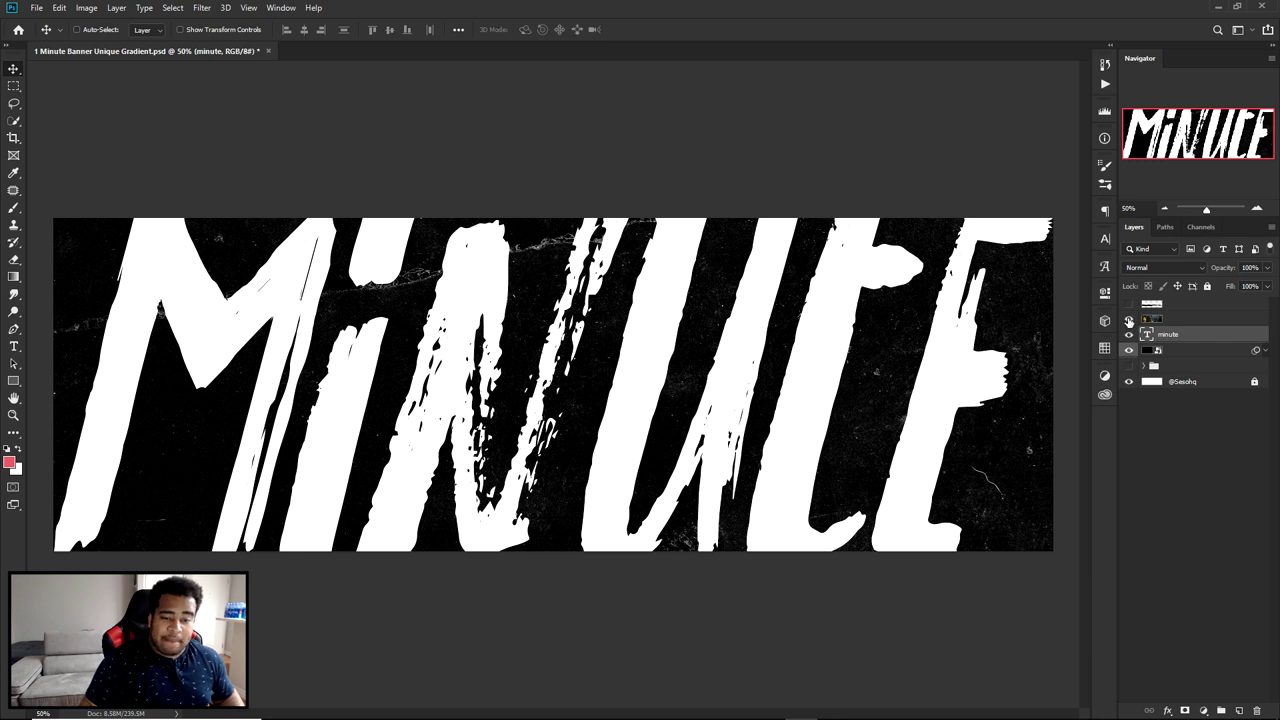
Step: Show the mountain photo layer and clip it to the "minute" text with a clipping mask
{"action": "left_click", "coordinate": [1129, 318]}
{"action": "left_click", "coordinate": [1194, 324]}
{"action": "right_click", "coordinate": [1199, 322]}
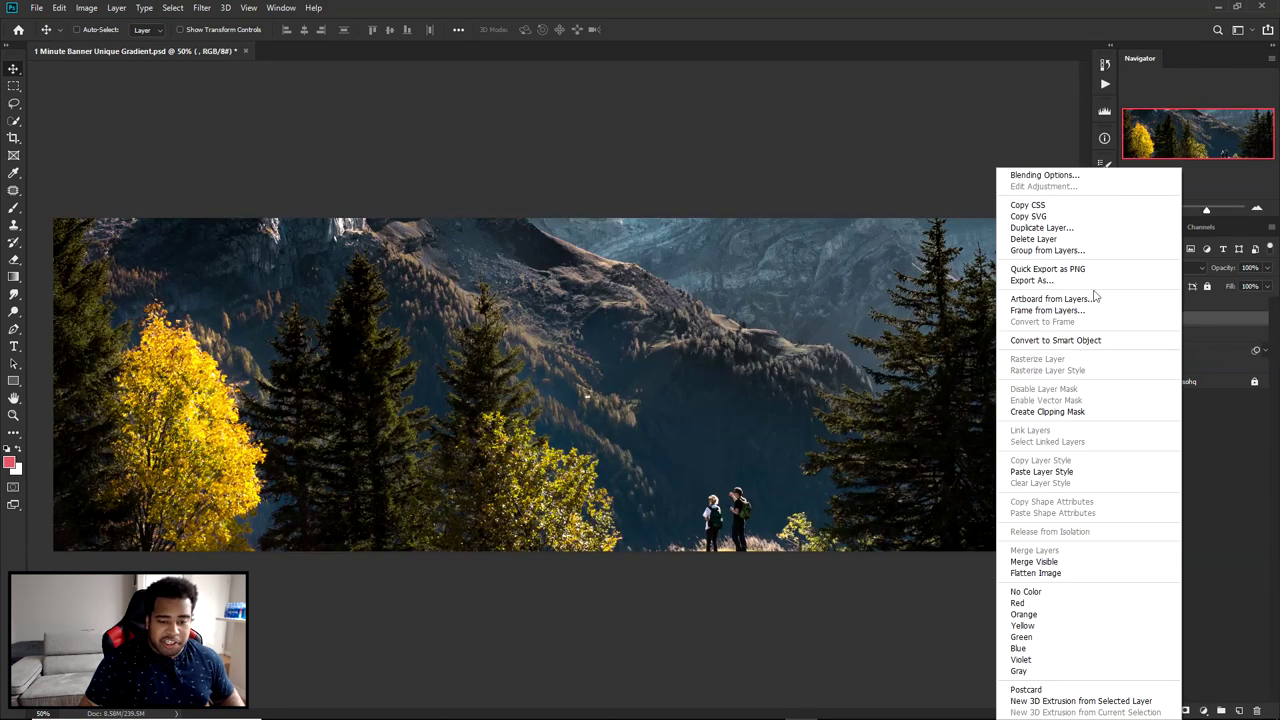
{"action": "left_click", "coordinate": [1199, 320]}
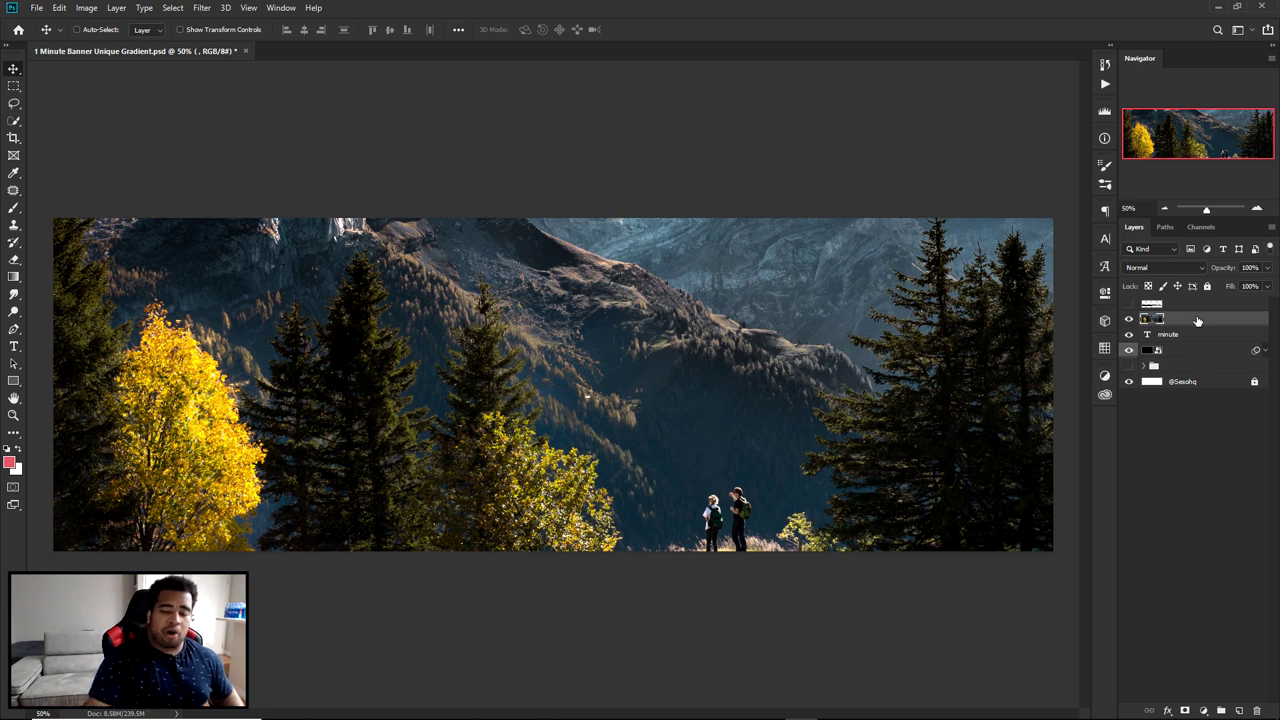
{"action": "left_click", "coordinate": [1129, 318]}
{"action": "left_click", "coordinate": [1129, 318]}
{"action": "right_click", "coordinate": [1192, 319]}
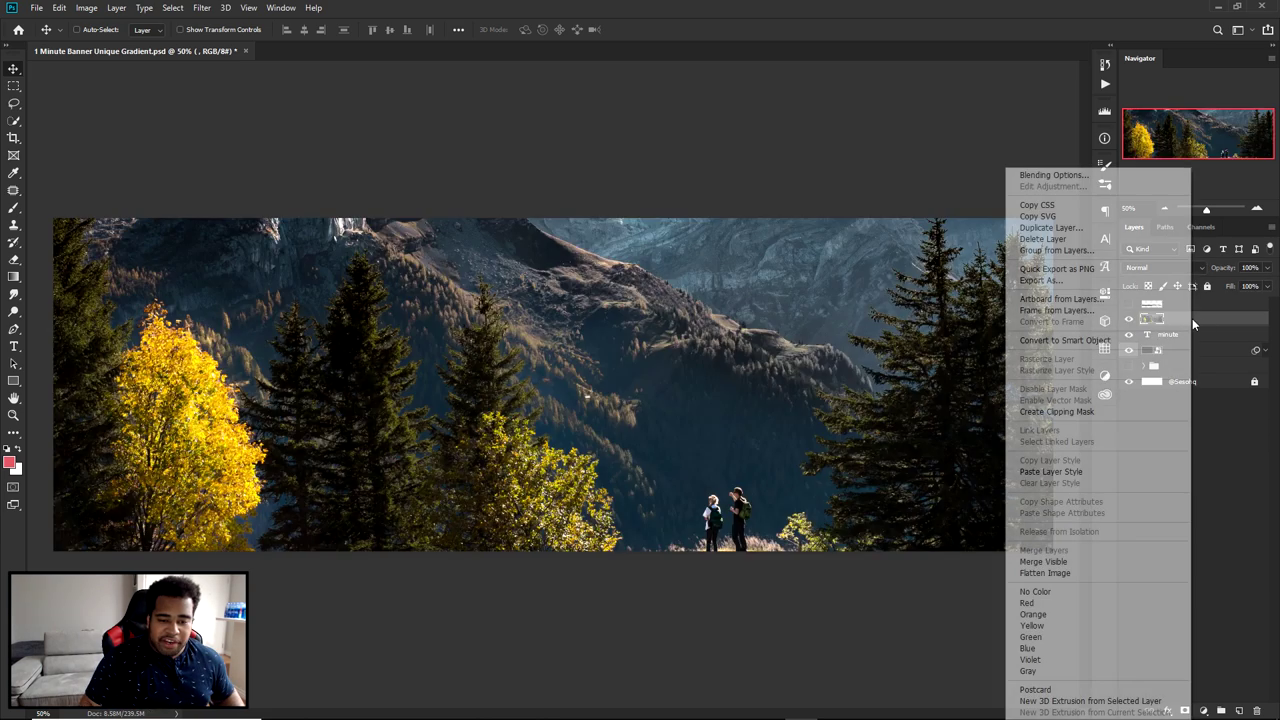
{"action": "left_click", "coordinate": [1050, 411]}
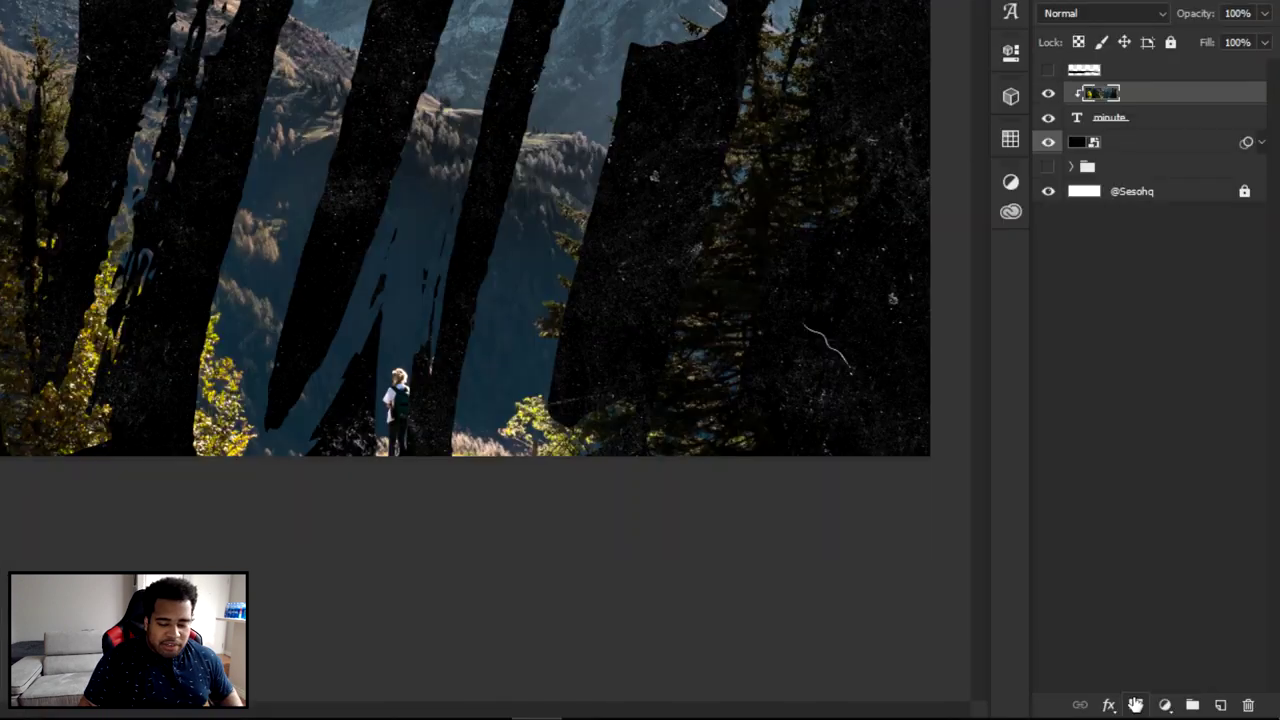
Step: Add a layer mask to the clipped mountain photo
{"action": "left_click", "coordinate": [1136, 705]}
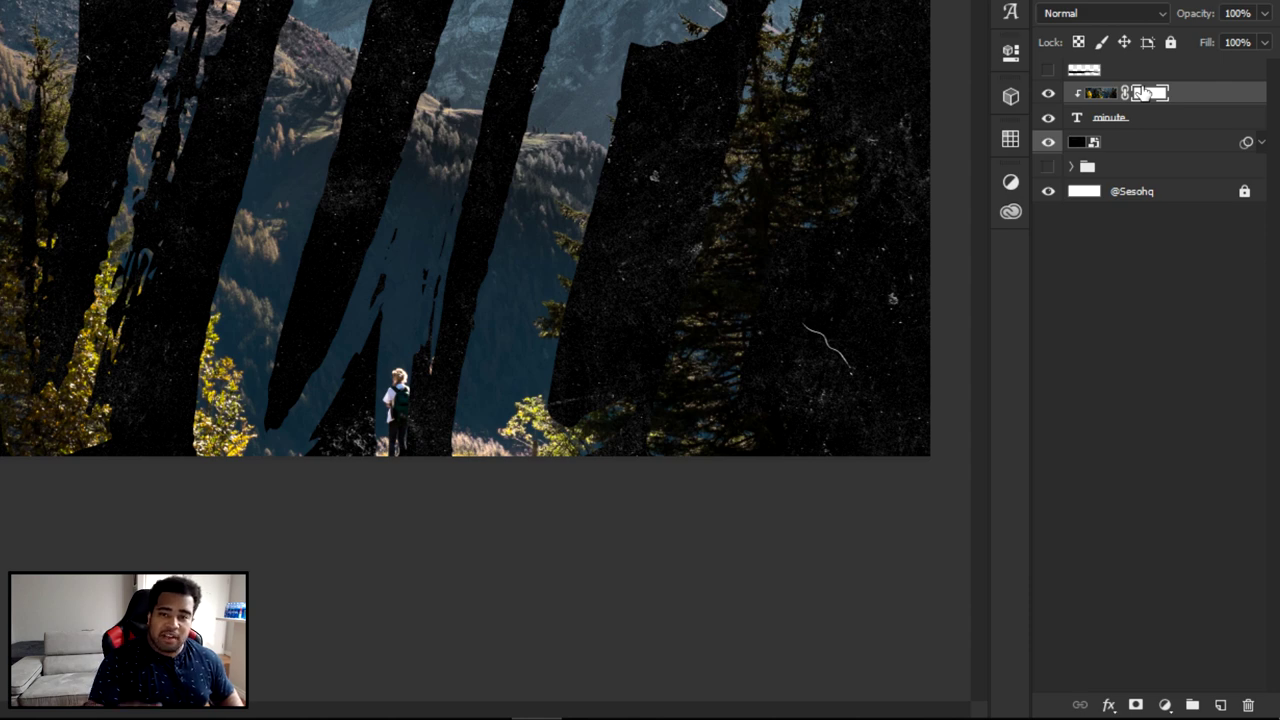
{"action": "key", "text": "ctrl+z"}
{"action": "left_click", "coordinate": [1137, 705]}
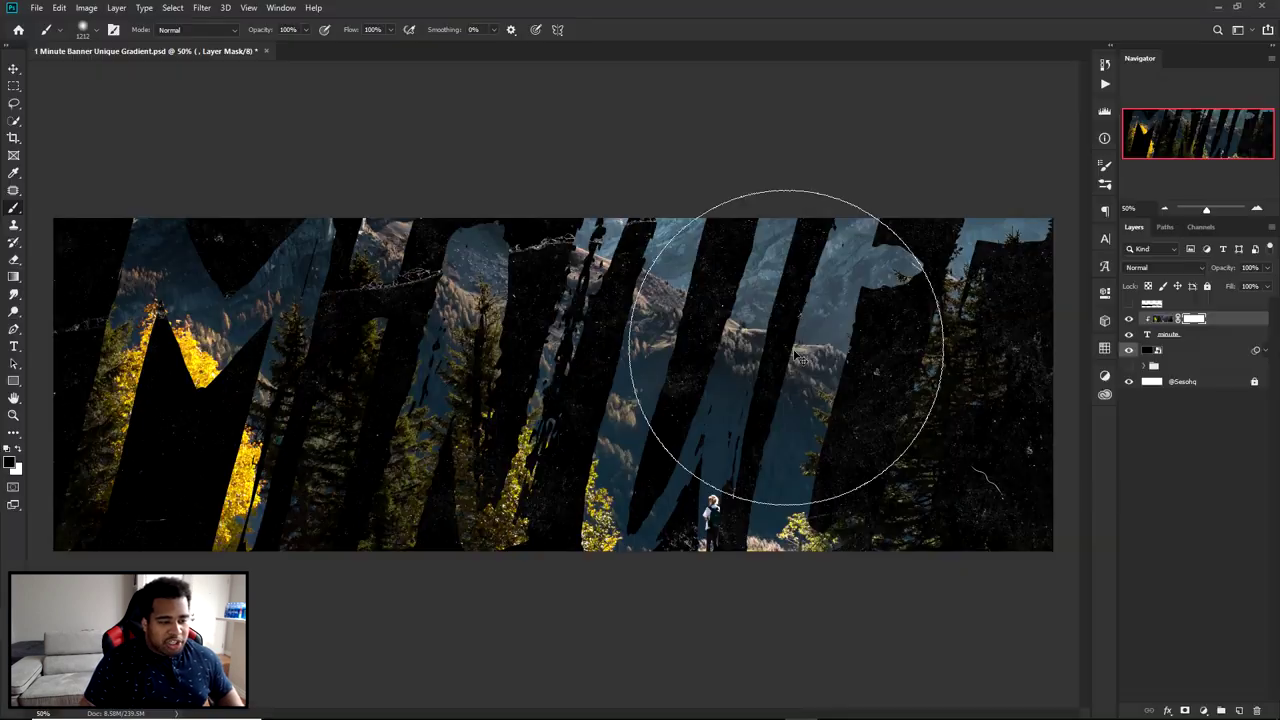
Step: Hide the photo in the last three letters with an 860 px black brush on the mask, and paint it back in white
{"action": "left_click_drag", "start_coordinate": [459, 141], "coordinate": [575, 132]}
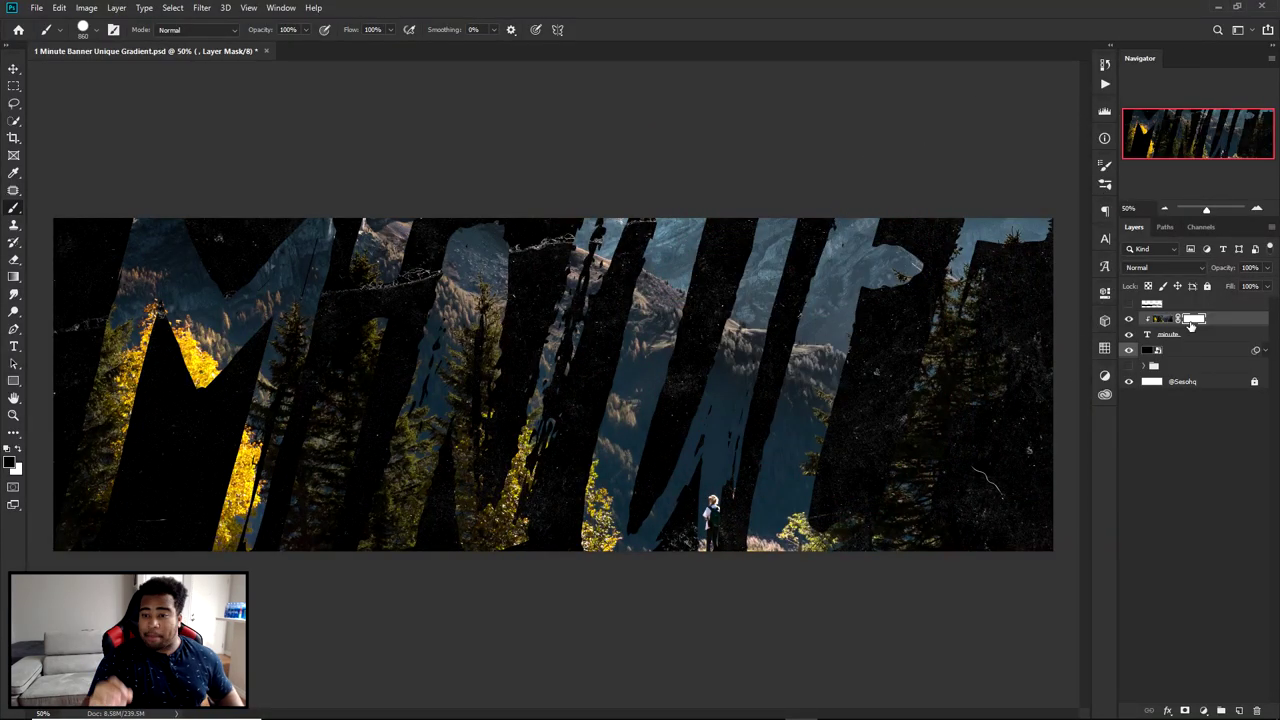
{"action": "mouse_move", "coordinate": [943, 229]}
{"action": "left_mouse_down"}
{"action": "mouse_move", "coordinate": [886, 550]}
{"action": "mouse_move", "coordinate": [860, 260]}
{"action": "mouse_move", "coordinate": [780, 583]}
{"action": "left_mouse_up"}
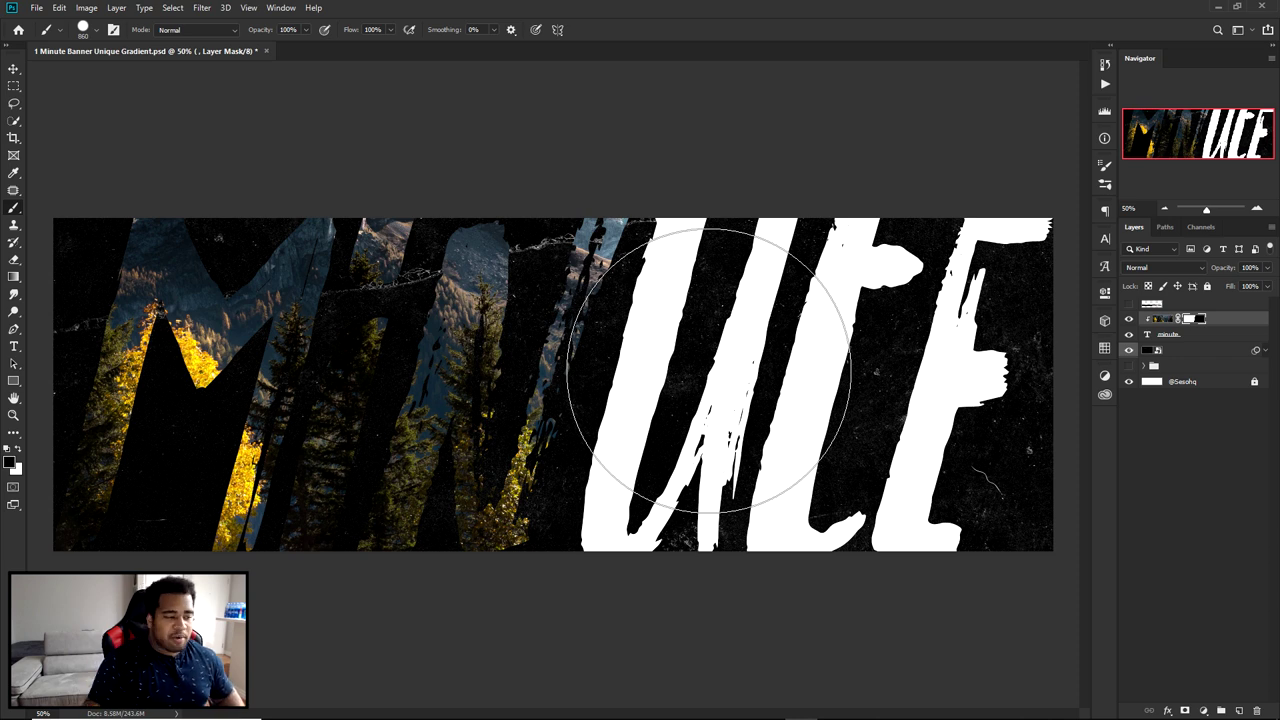
{"action": "left_click", "coordinate": [19, 451]}
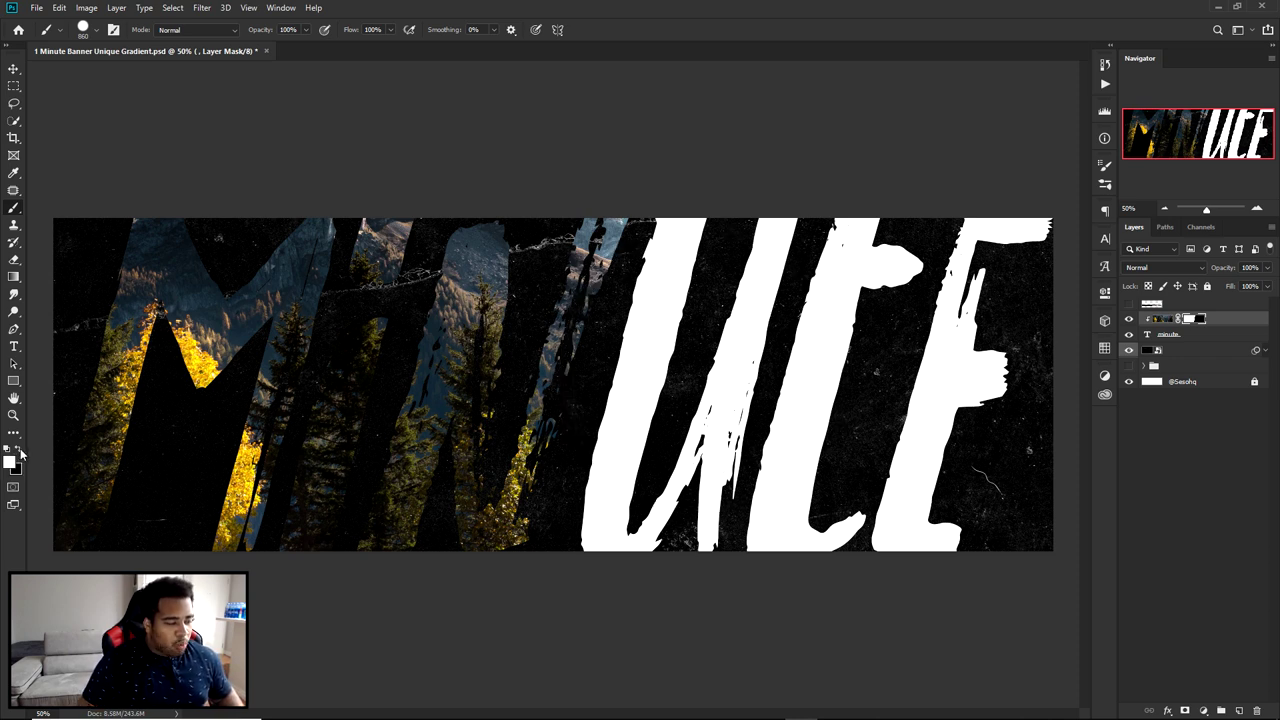
{"action": "mouse_move", "coordinate": [688, 190]}
{"action": "left_mouse_down"}
{"action": "mouse_move", "coordinate": [786, 315]}
{"action": "mouse_move", "coordinate": [978, 255]}
{"action": "mouse_move", "coordinate": [948, 610]}
{"action": "mouse_move", "coordinate": [982, 215]}
{"action": "left_mouse_up"}
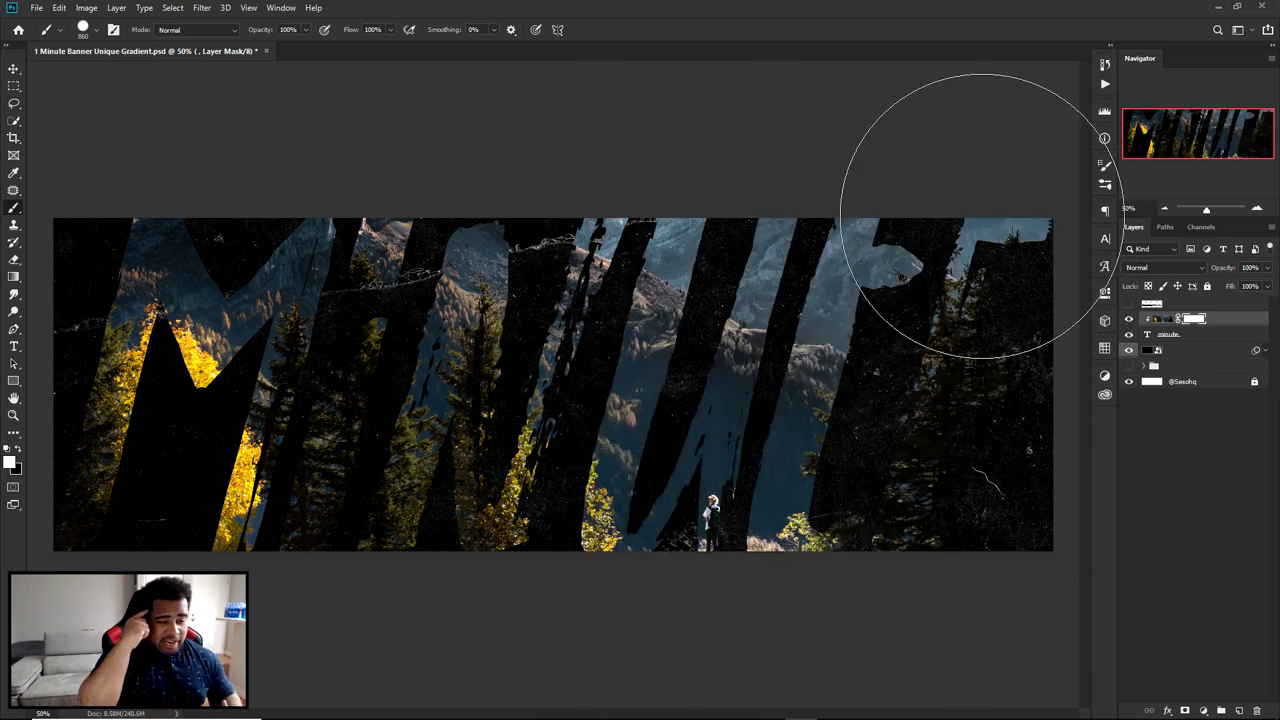
{"action": "key", "text": "ctrl+2"}
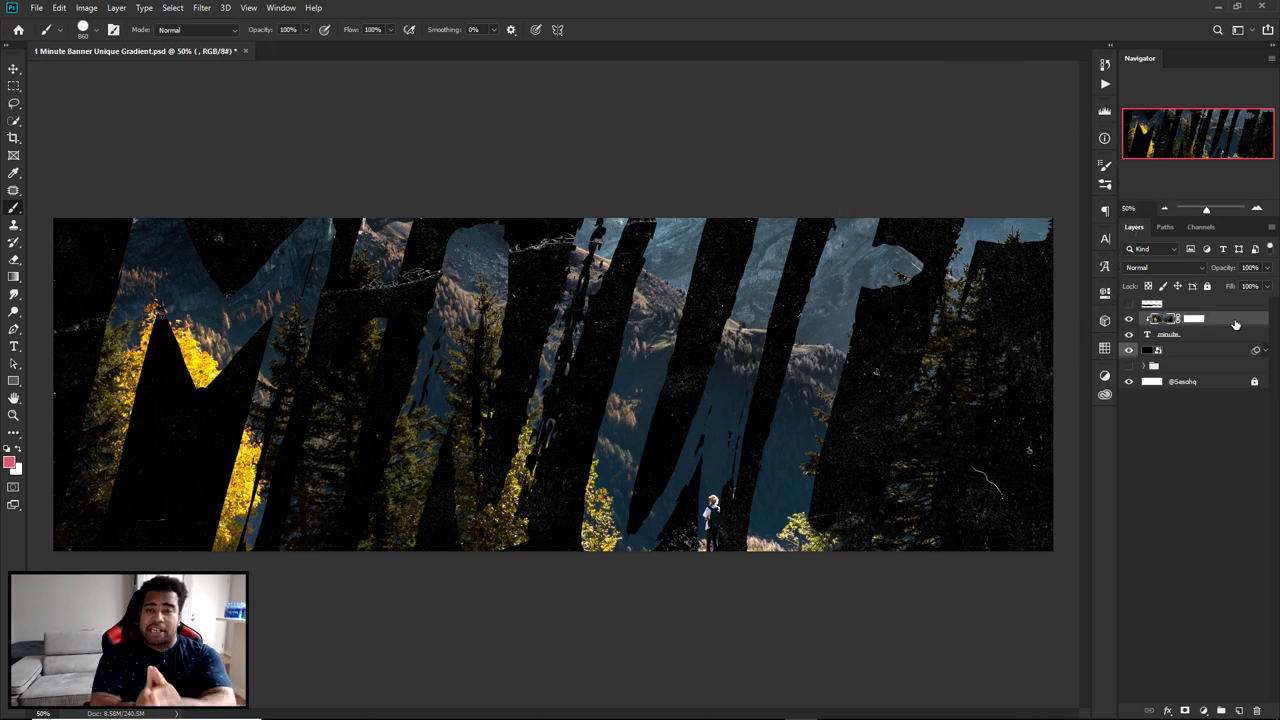
Step: Add a Gradient Map adjustment layer above the photo, clip it to the lettering, and compare the image with and without it
{"action": "left_click", "coordinate": [1204, 711]}
{"action": "left_click", "coordinate": [1207, 687]}
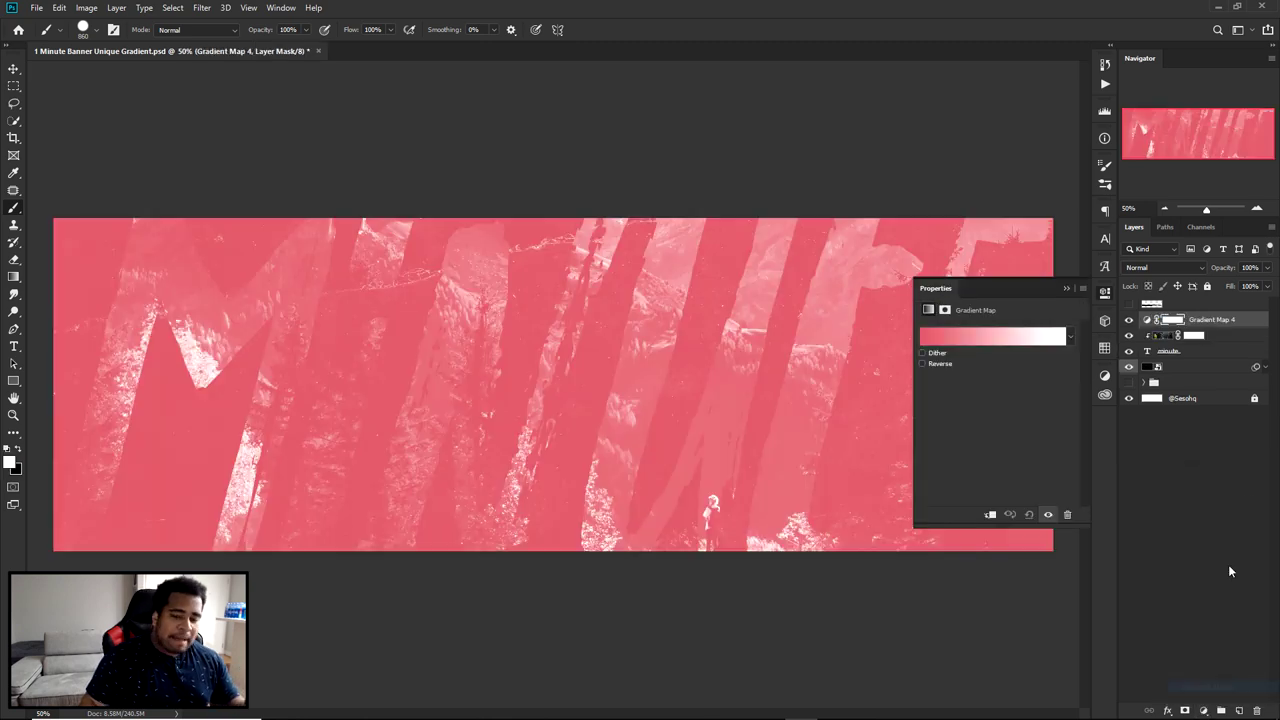
{"action": "right_click", "coordinate": [1212, 324]}
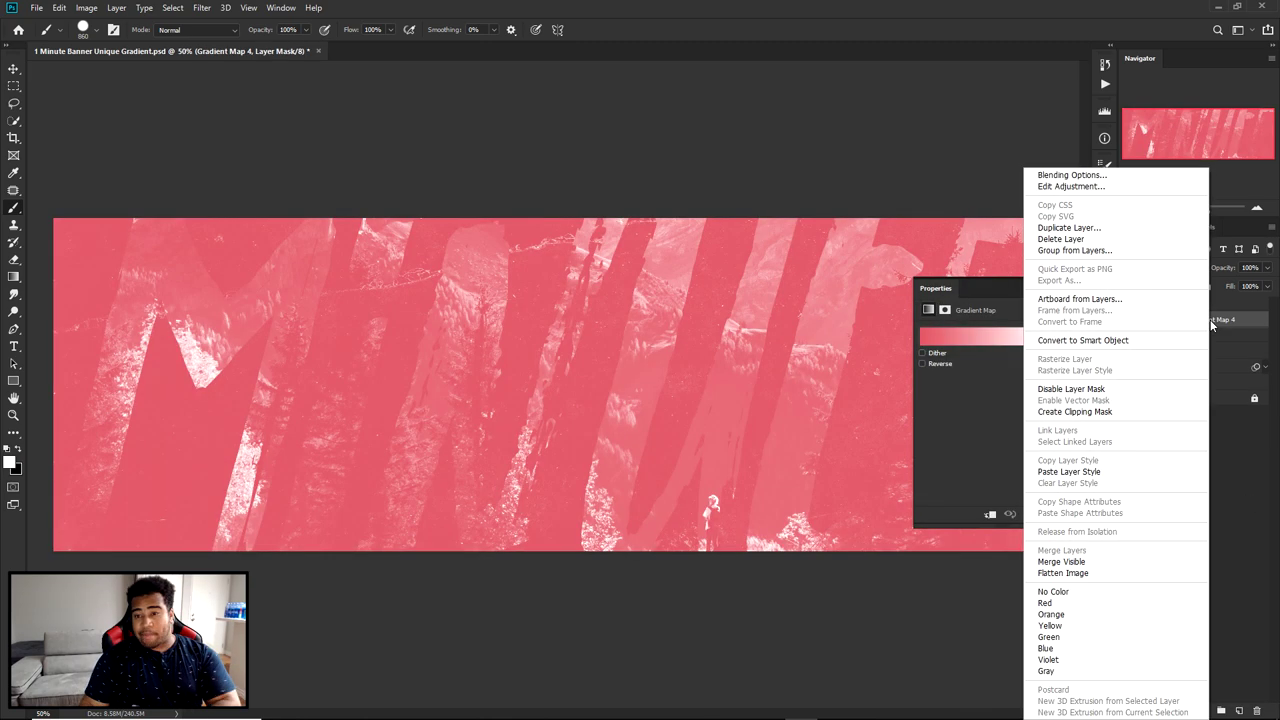
{"action": "left_click", "coordinate": [1108, 412]}
{"action": "left_click", "coordinate": [1127, 320]}
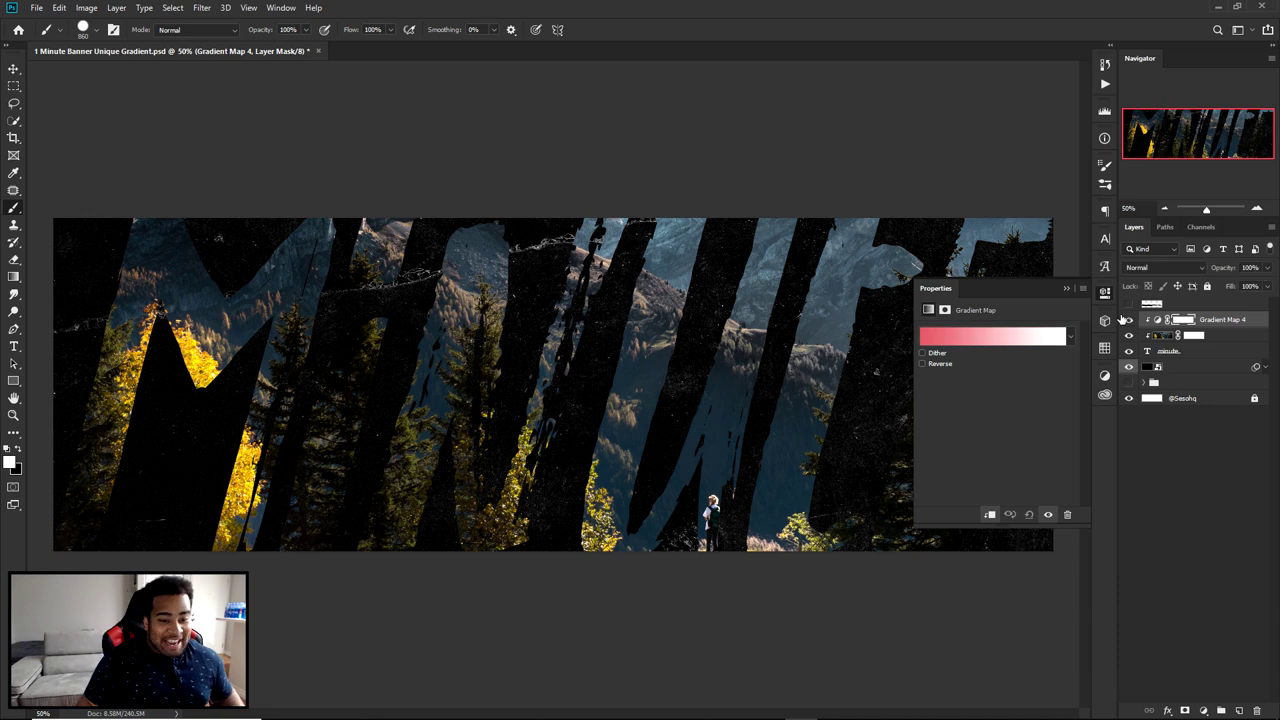
{"action": "left_click", "coordinate": [1128, 320]}
{"action": "left_click", "coordinate": [1104, 292]}
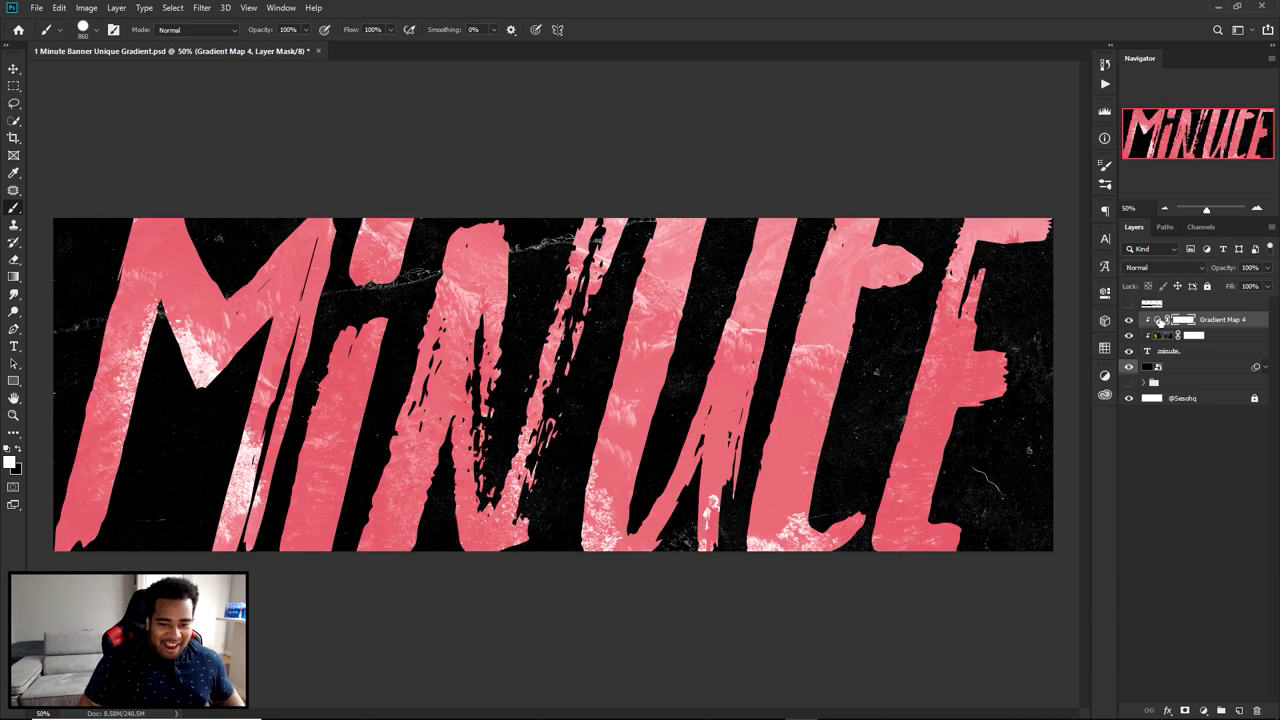
Step: Change the Gradient Map to the white, black, teal and black gradient preset and confirm it
{"action": "double_click", "coordinate": [1159, 320]}
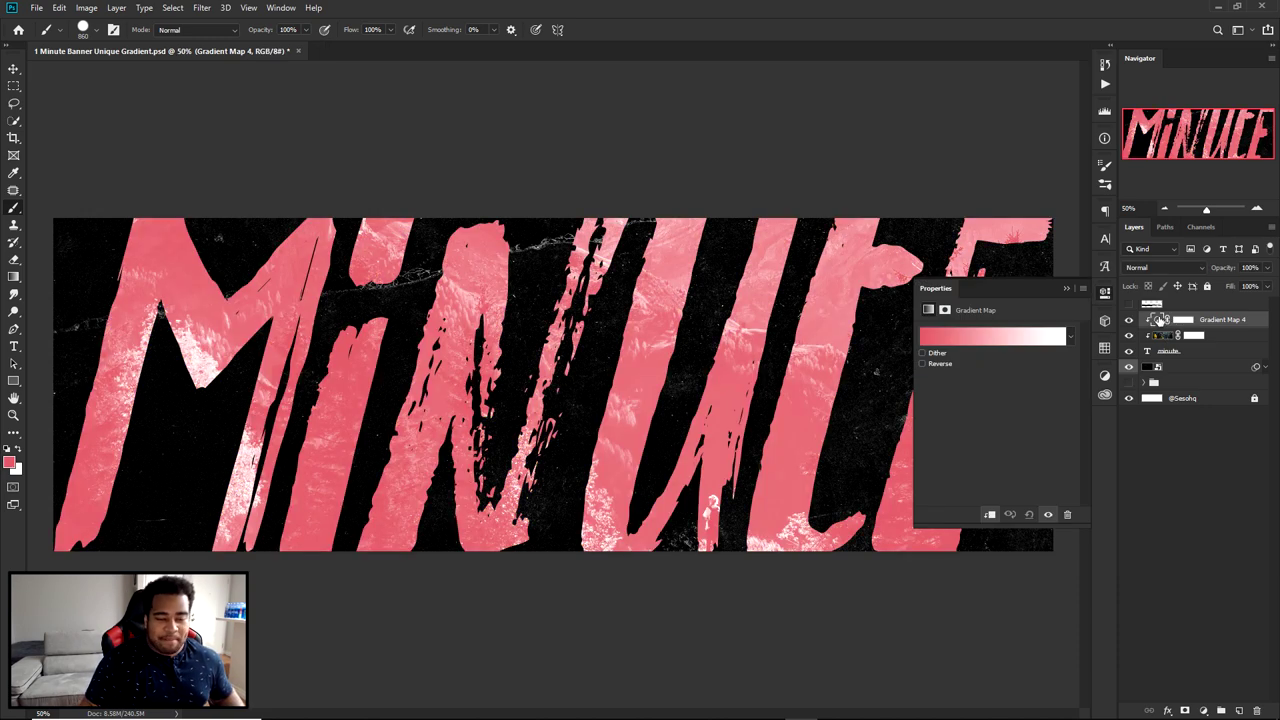
{"action": "left_click", "coordinate": [1008, 334]}
{"action": "scroll", "coordinate": [1040, 255], "scroll_direction": "down", "scroll_amount": 5}
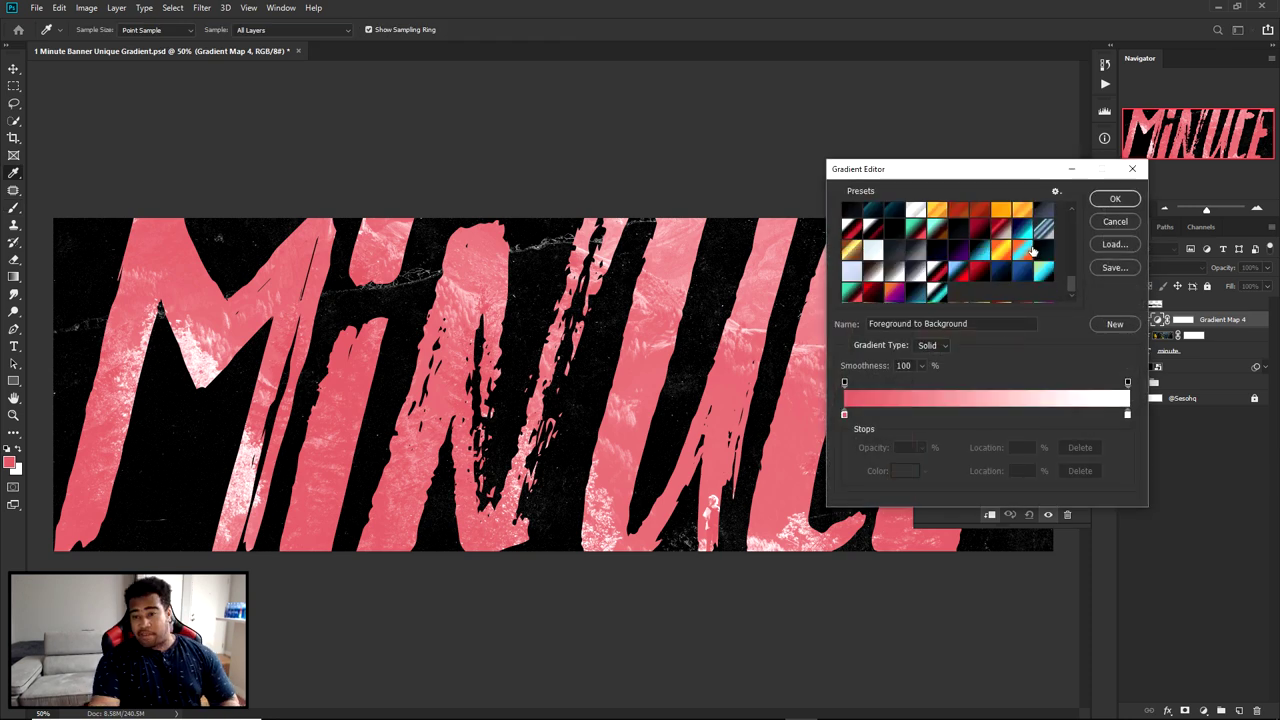
{"action": "left_click", "coordinate": [938, 292]}
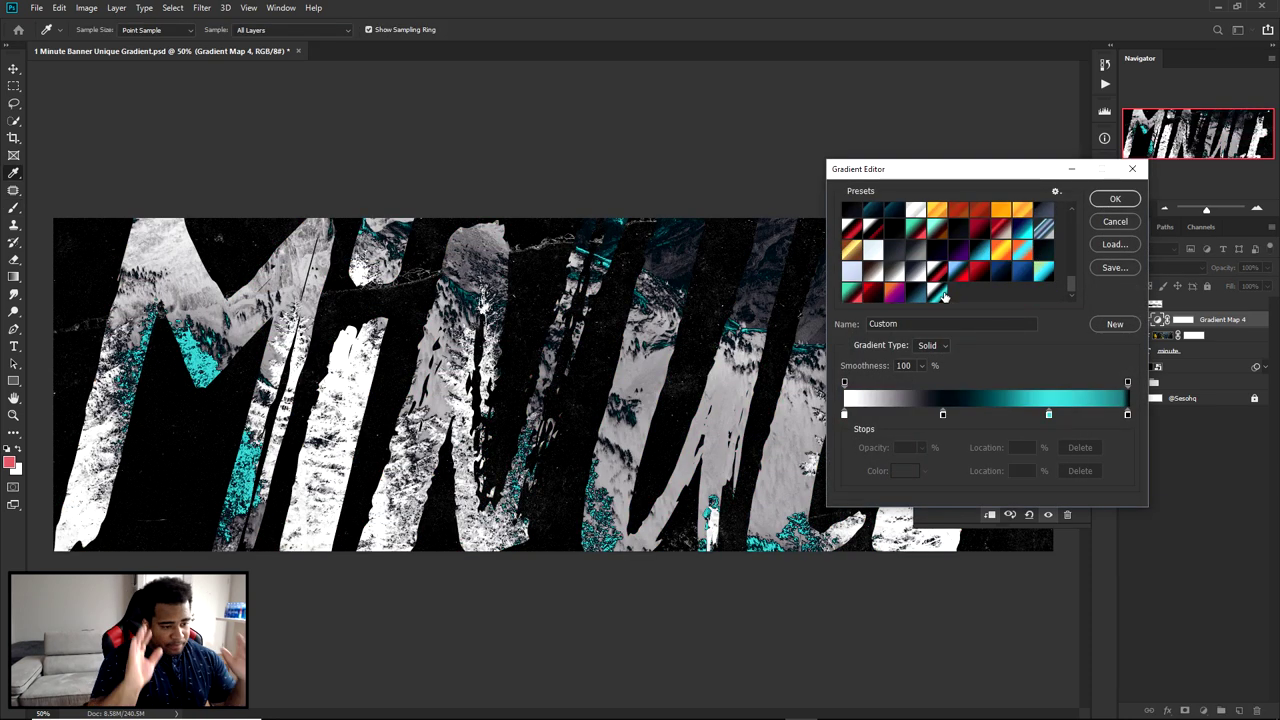
{"action": "left_click", "coordinate": [1112, 200]}
{"action": "left_click", "coordinate": [1105, 296]}
{"action": "key", "text": "b"}
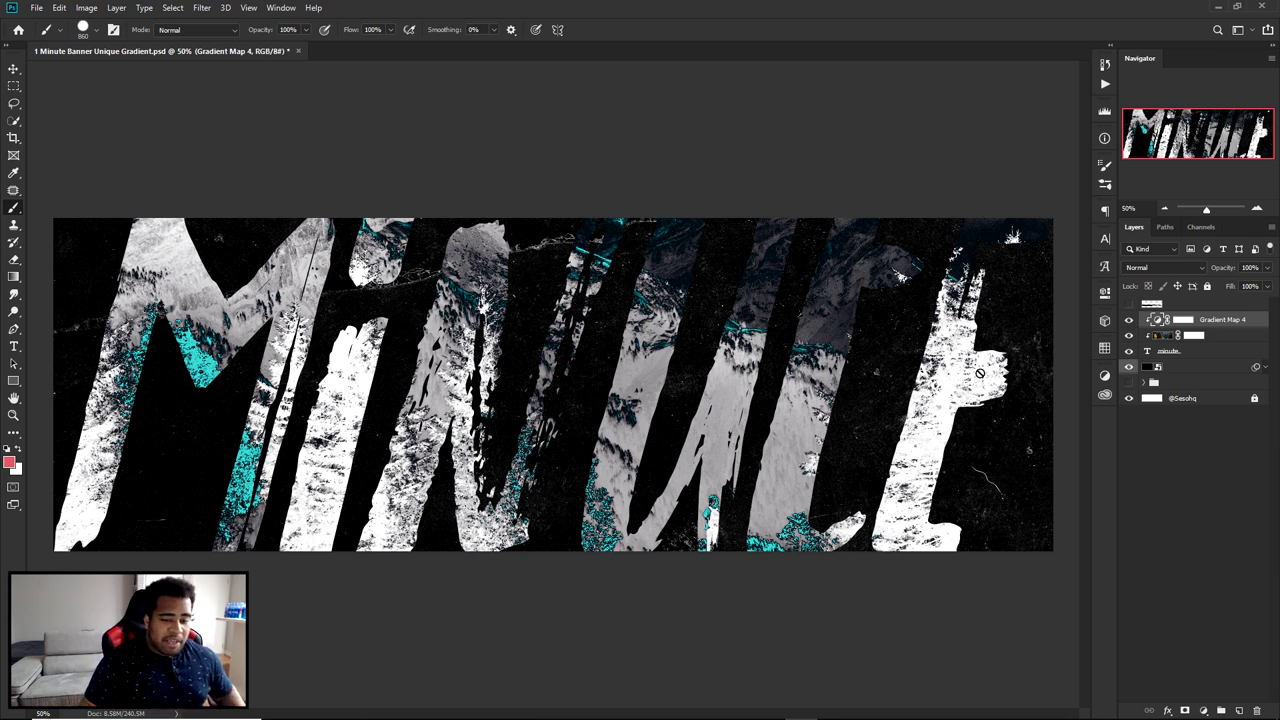
Step: Select the clipped mountain photo layer and reposition the photo within the lettering so both peaks and sky fall inside the letters
{"action": "left_click", "coordinate": [1232, 337]}
{"action": "key", "text": "v"}
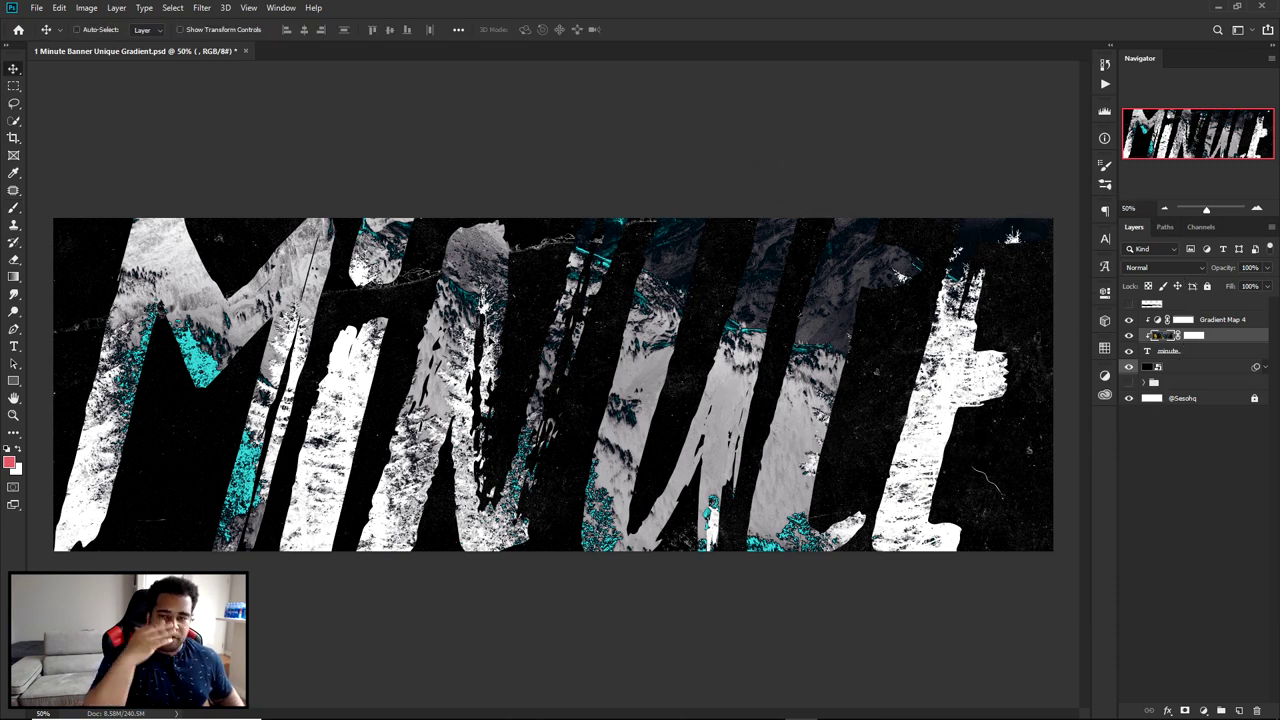
{"action": "left_click_drag", "start_coordinate": [660, 262], "coordinate": [724, 388]}
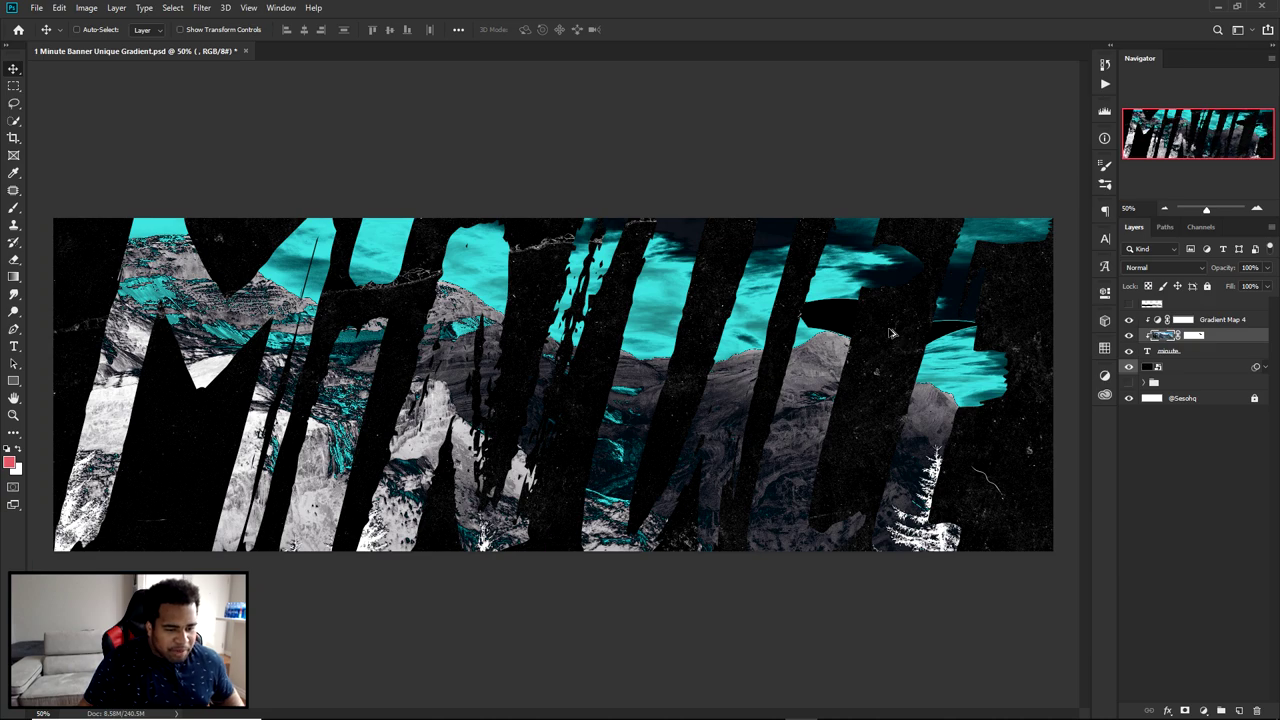
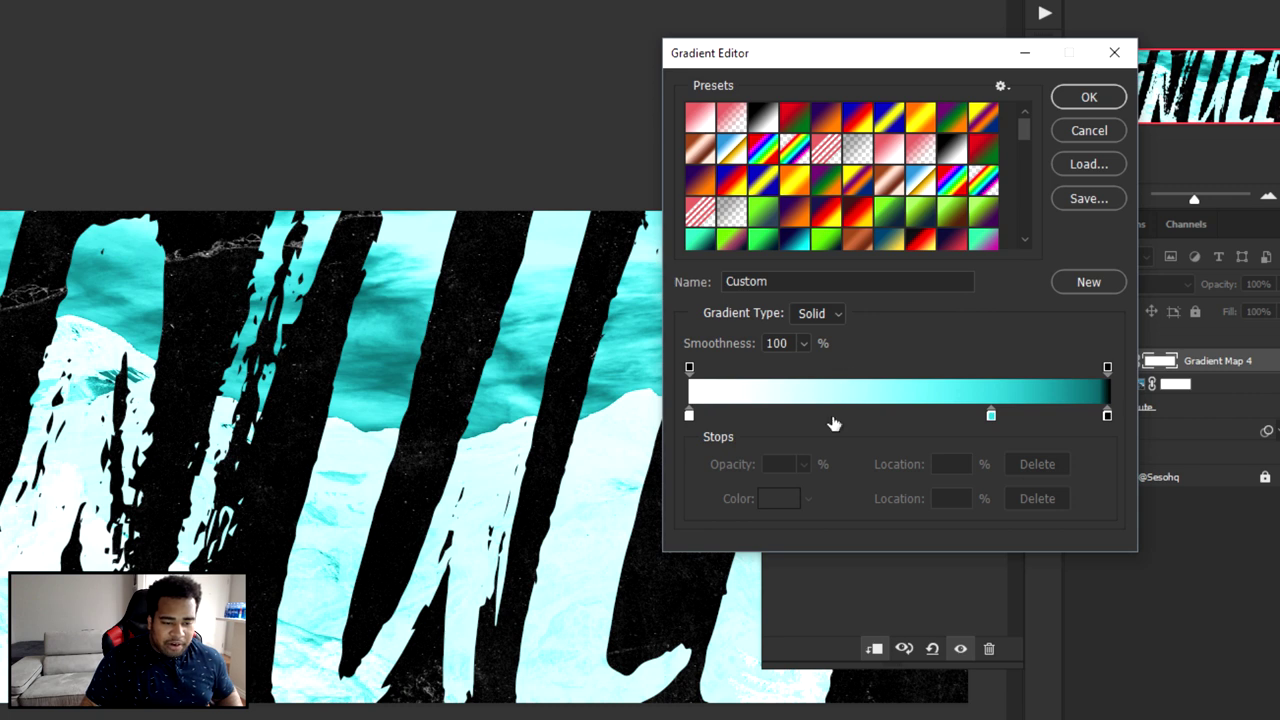
Step: Add a gradient stop at 34% between the white and teal stops, using the near-black blue 000c14
{"action": "left_click", "coordinate": [832, 418]}
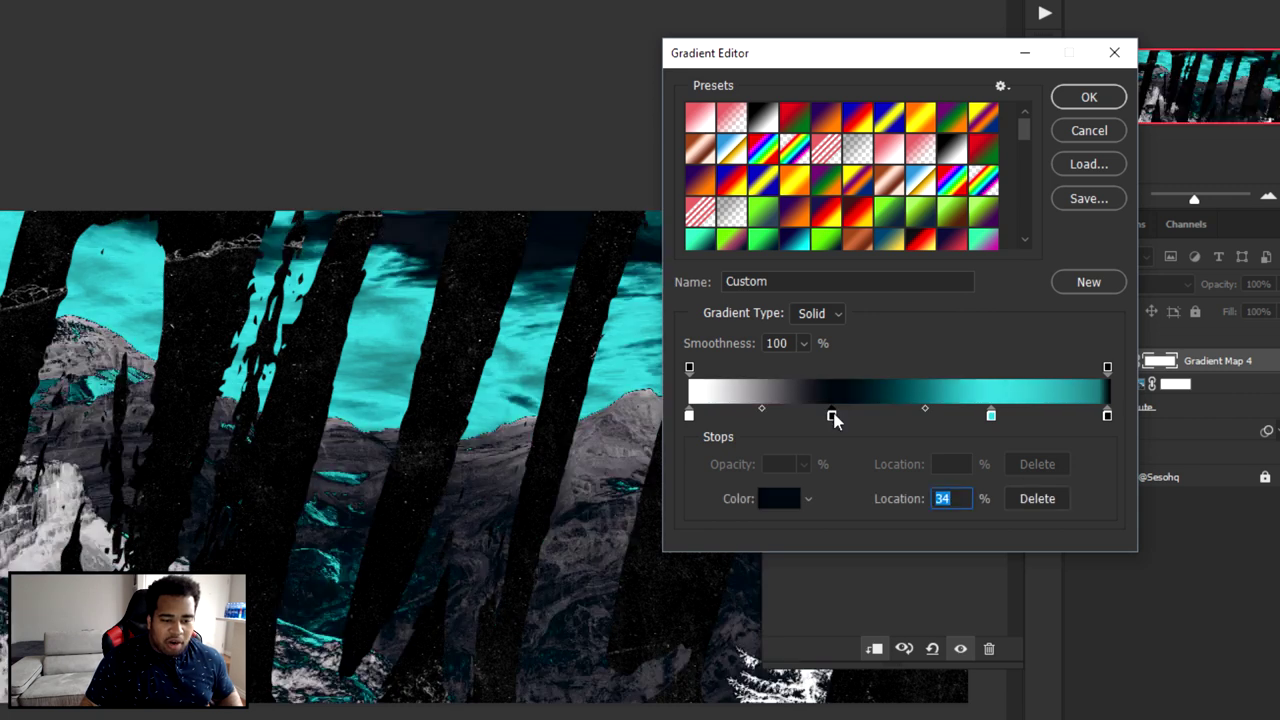
{"action": "double_click", "coordinate": [832, 416]}
{"action": "left_click", "coordinate": [989, 621]}
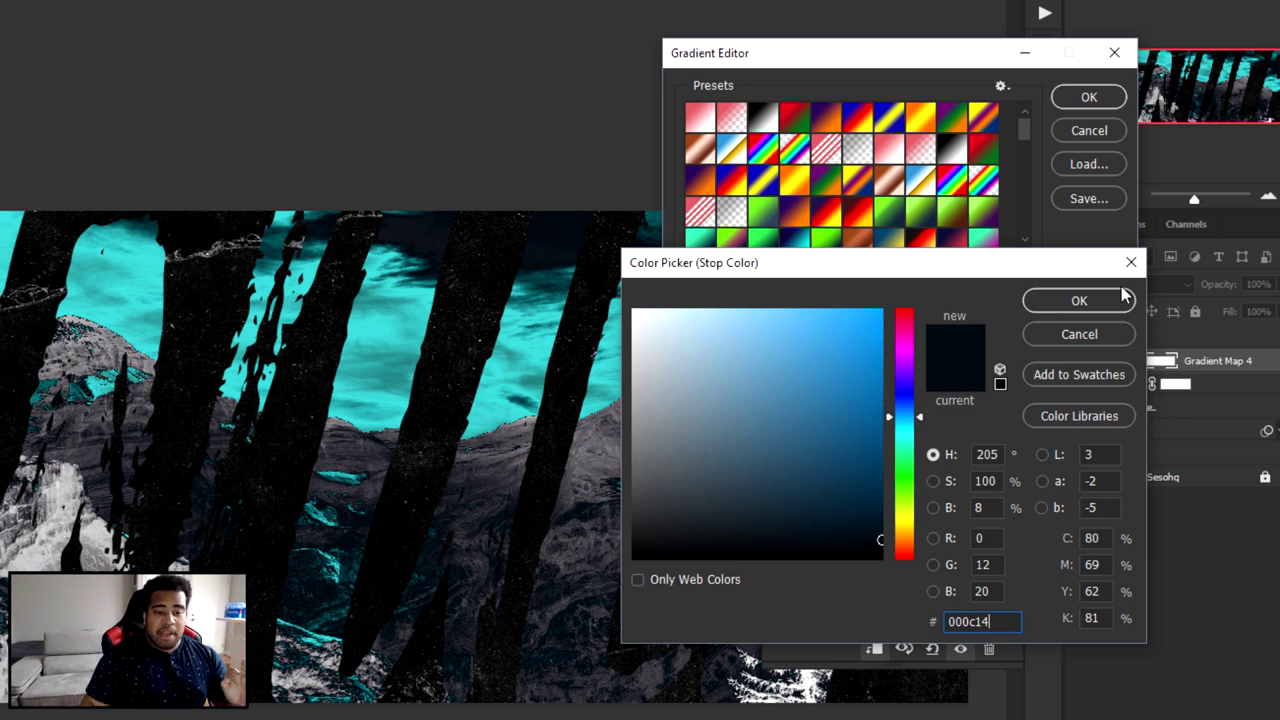
{"action": "left_click", "coordinate": [1076, 302]}
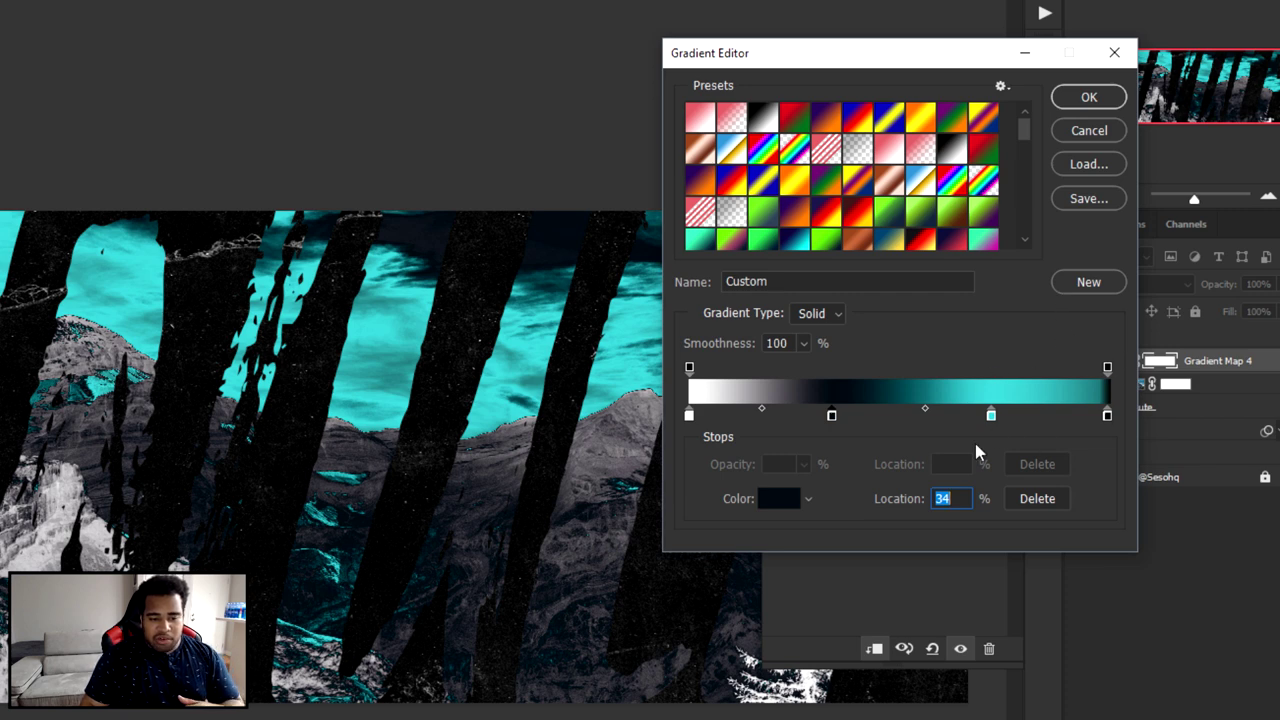
Step: Mark the four colour stops of the gradient with red lines in a screen capture and discard the capture
{"action": "left_click", "coordinate": [991, 415]}
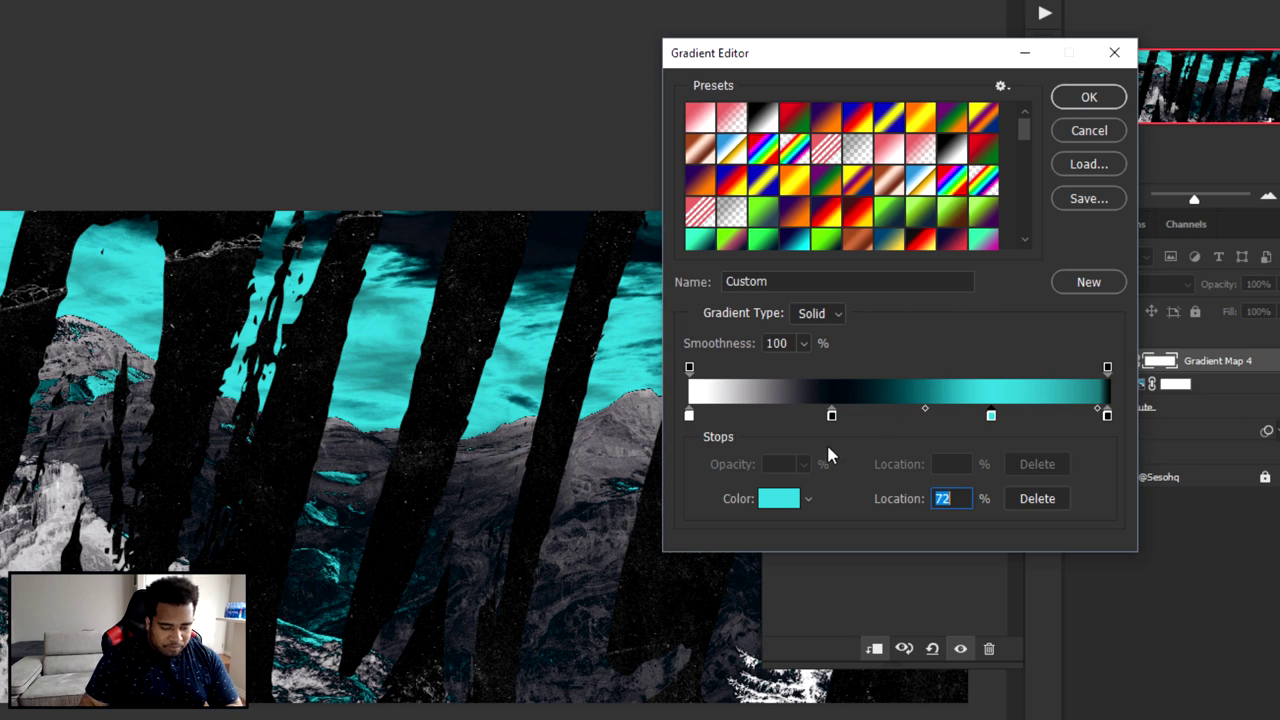
{"action": "key", "text": "Print"}
{"action": "left_click_drag", "start_coordinate": [670, 327], "coordinate": [1172, 457]}
{"action": "left_click", "coordinate": [1191, 299]}
{"action": "left_click_drag", "start_coordinate": [689, 368], "coordinate": [689, 425]}
{"action": "left_click_drag", "start_coordinate": [1107, 364], "coordinate": [1108, 435]}
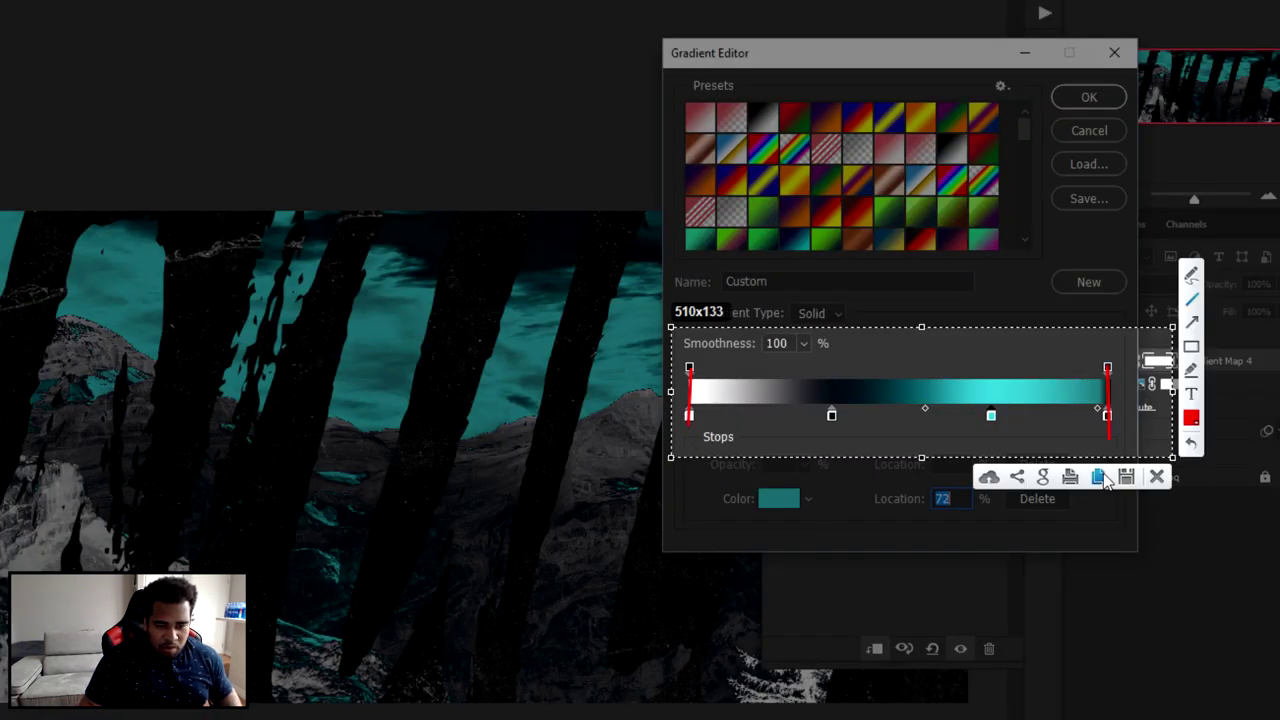
{"action": "left_click_drag", "start_coordinate": [831, 361], "coordinate": [826, 478]}
{"action": "left_click_drag", "start_coordinate": [993, 353], "coordinate": [985, 430]}
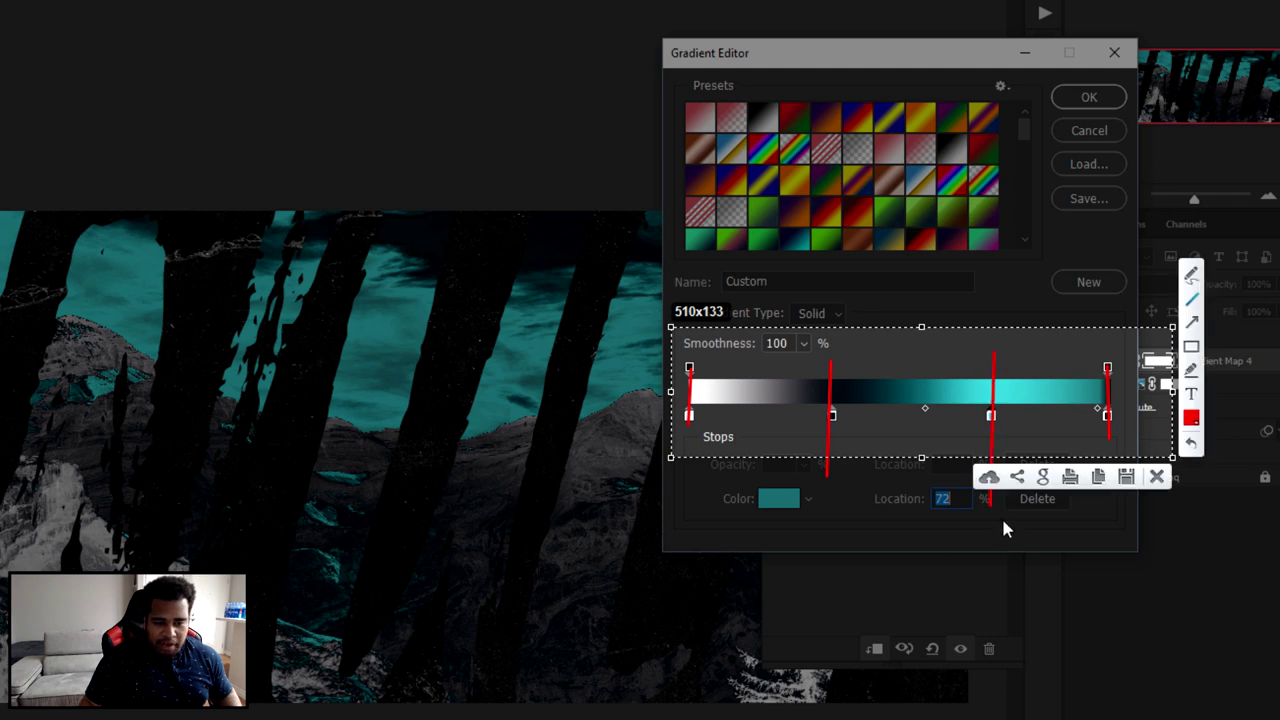
{"action": "left_click", "coordinate": [1160, 477]}
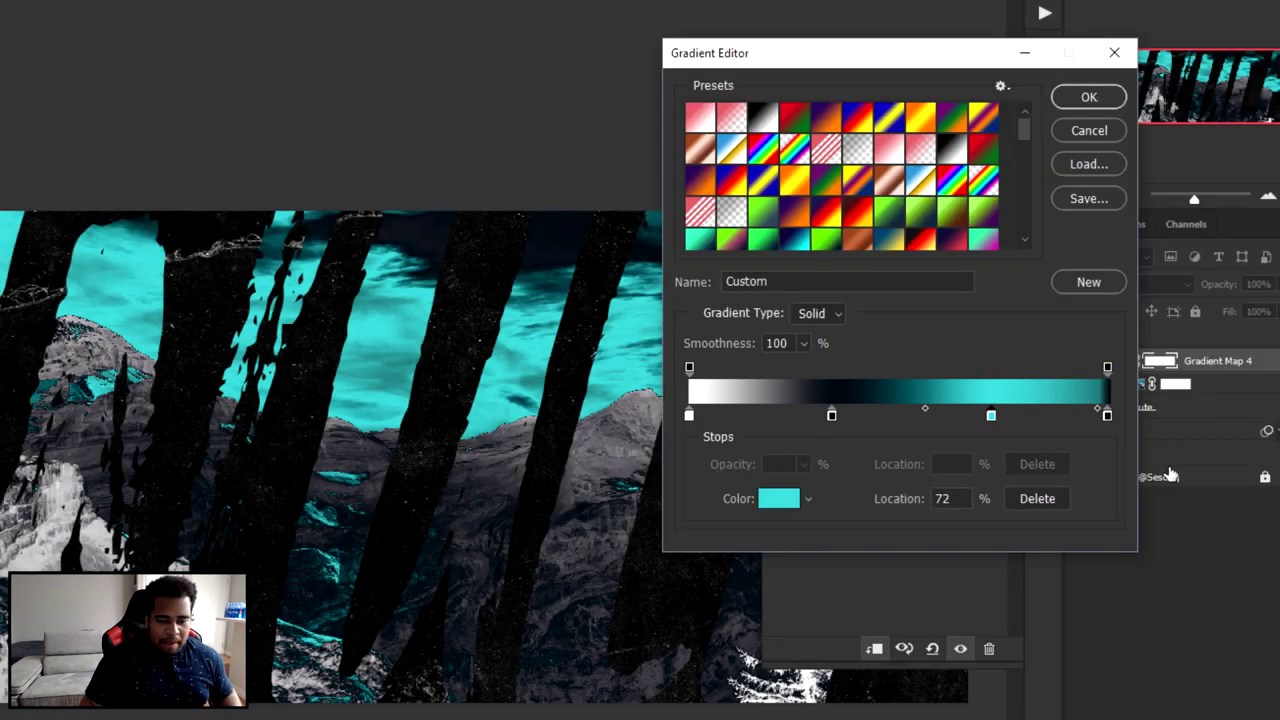
Step: Inspect the teal stop at 72% and recolour it to magenta d130a9
{"action": "double_click", "coordinate": [990, 414]}
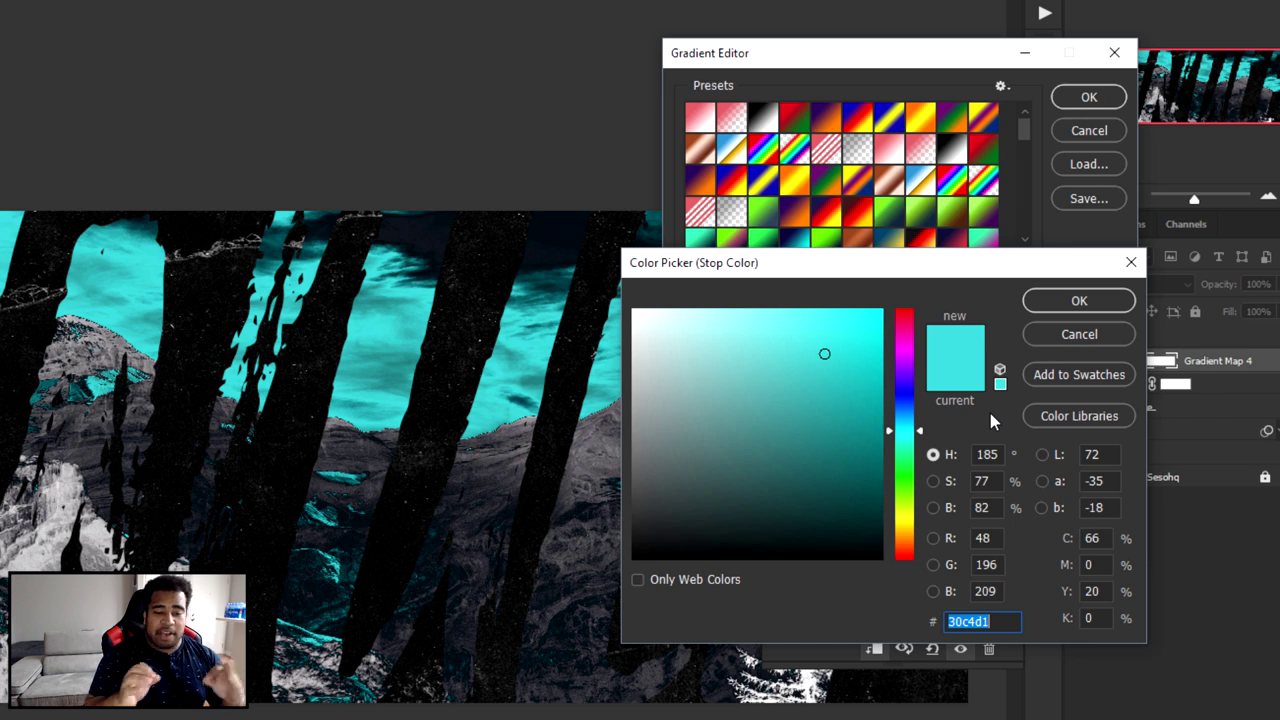
{"action": "left_click", "coordinate": [1079, 300]}
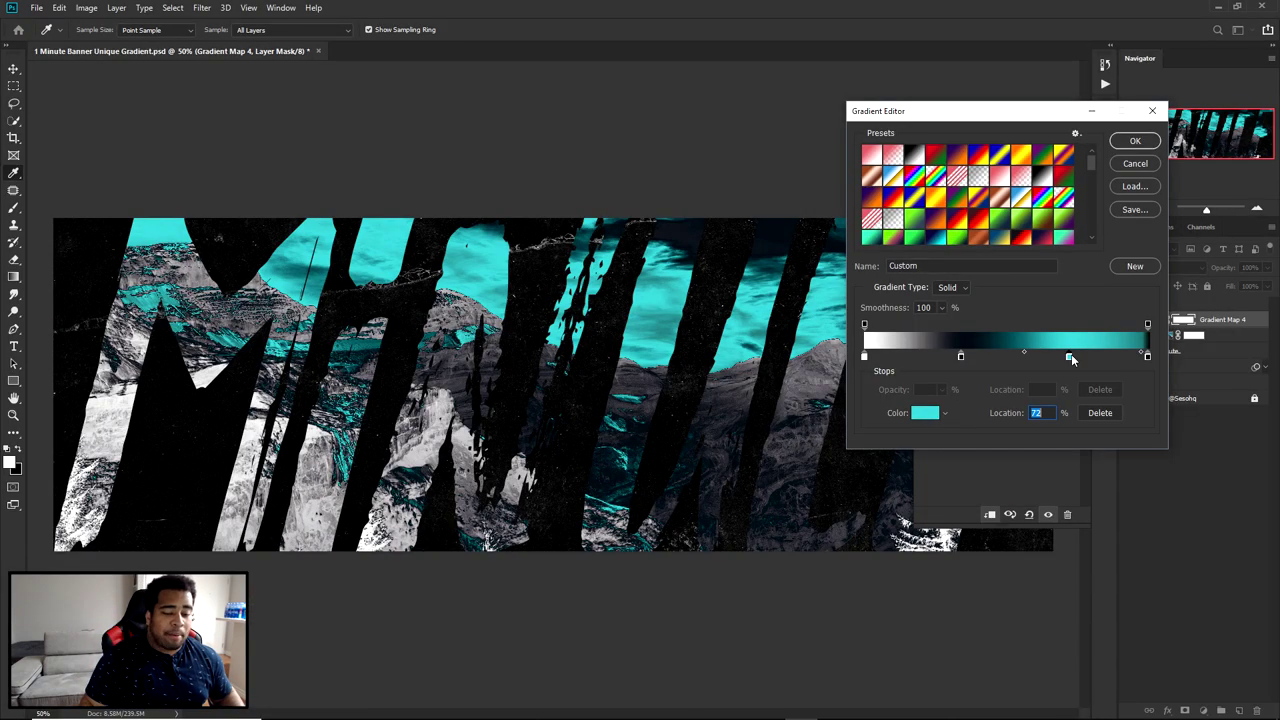
{"action": "double_click", "coordinate": [1070, 357]}
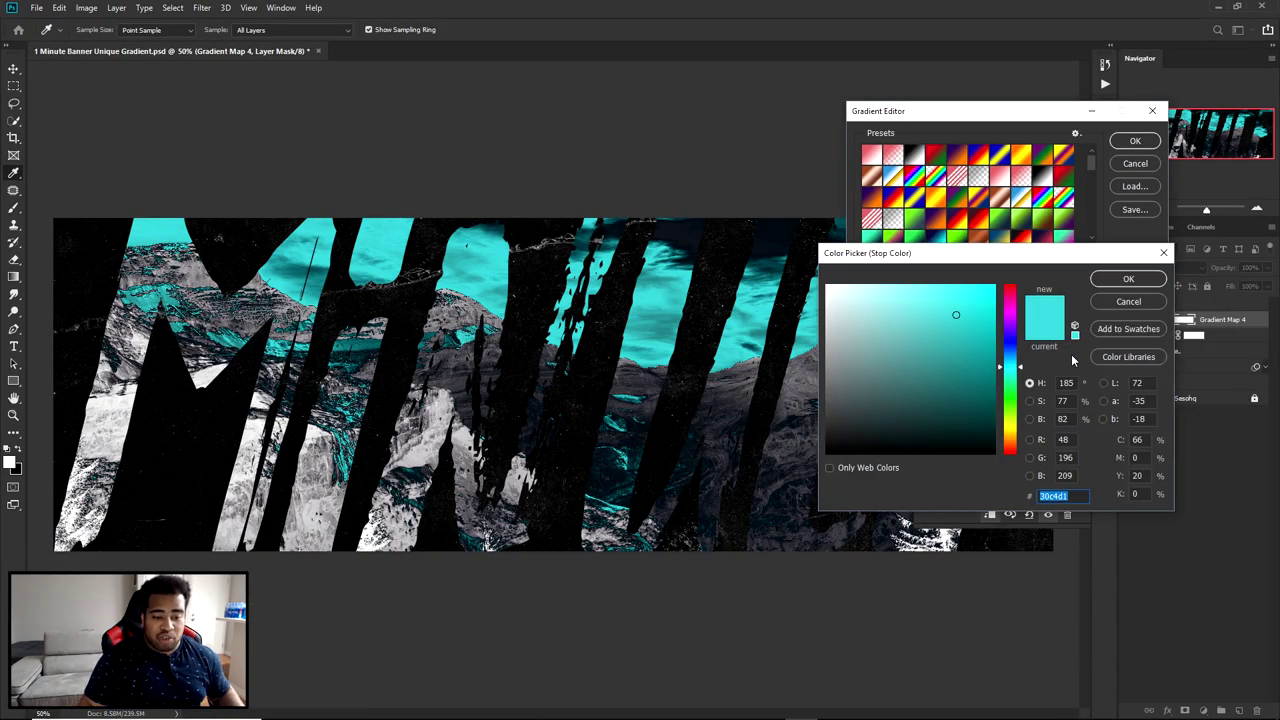
{"action": "left_click", "coordinate": [1011, 307]}
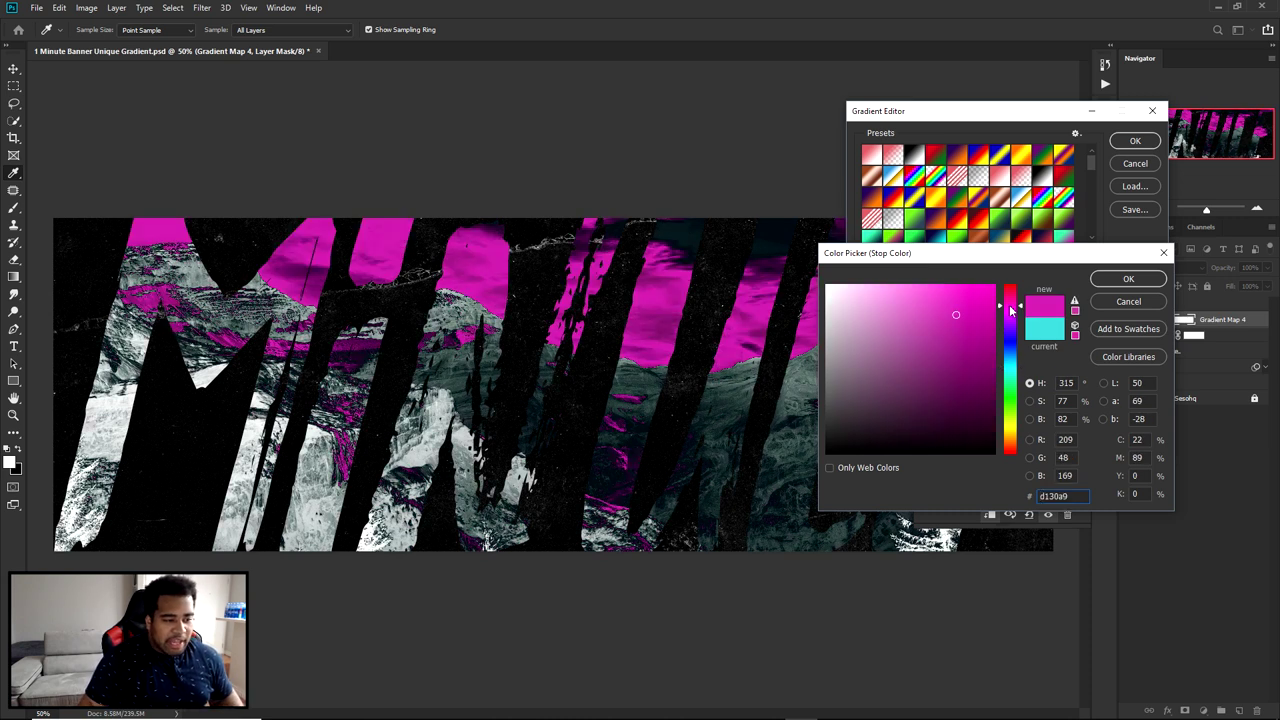
{"action": "left_click", "coordinate": [1118, 279]}
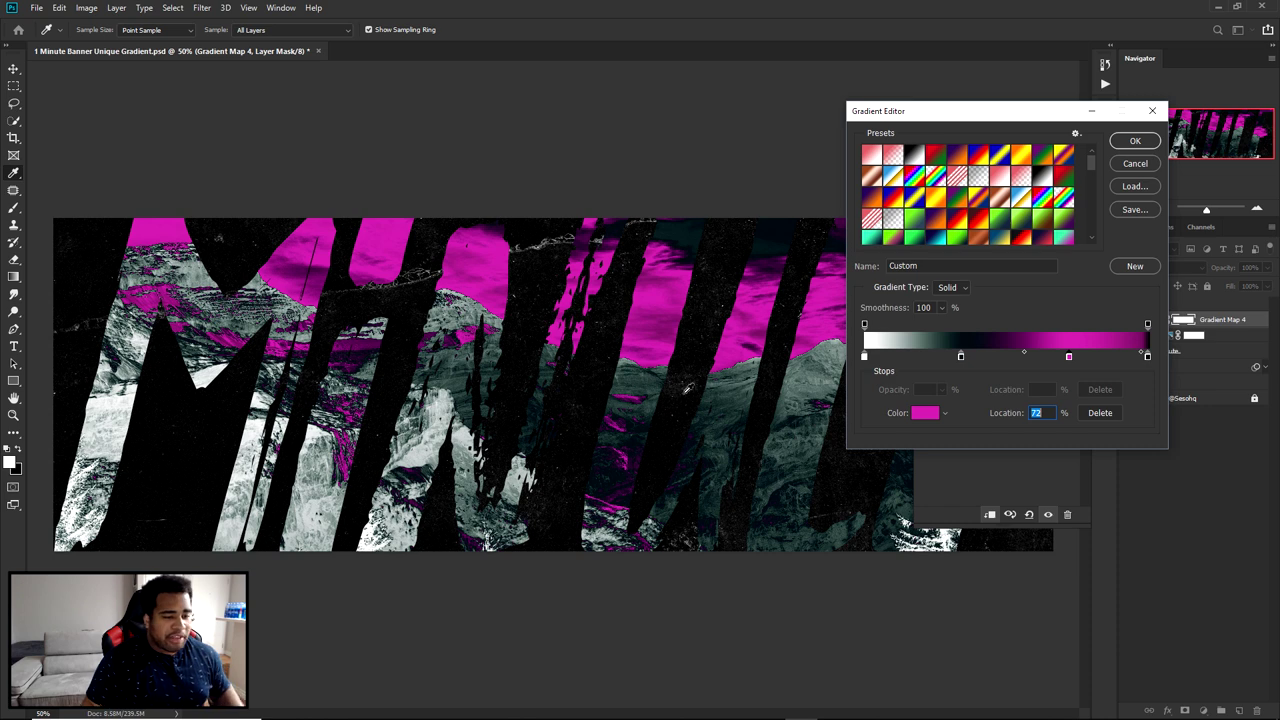
Step: Shift the dark stop's hue to 254° for colour 050014 and apply the edited gradient
{"action": "double_click", "coordinate": [960, 356]}
{"action": "left_click_drag", "start_coordinate": [1015, 322], "coordinate": [1008, 451]}
{"action": "left_click_drag", "start_coordinate": [1012, 355], "coordinate": [1010, 340]}
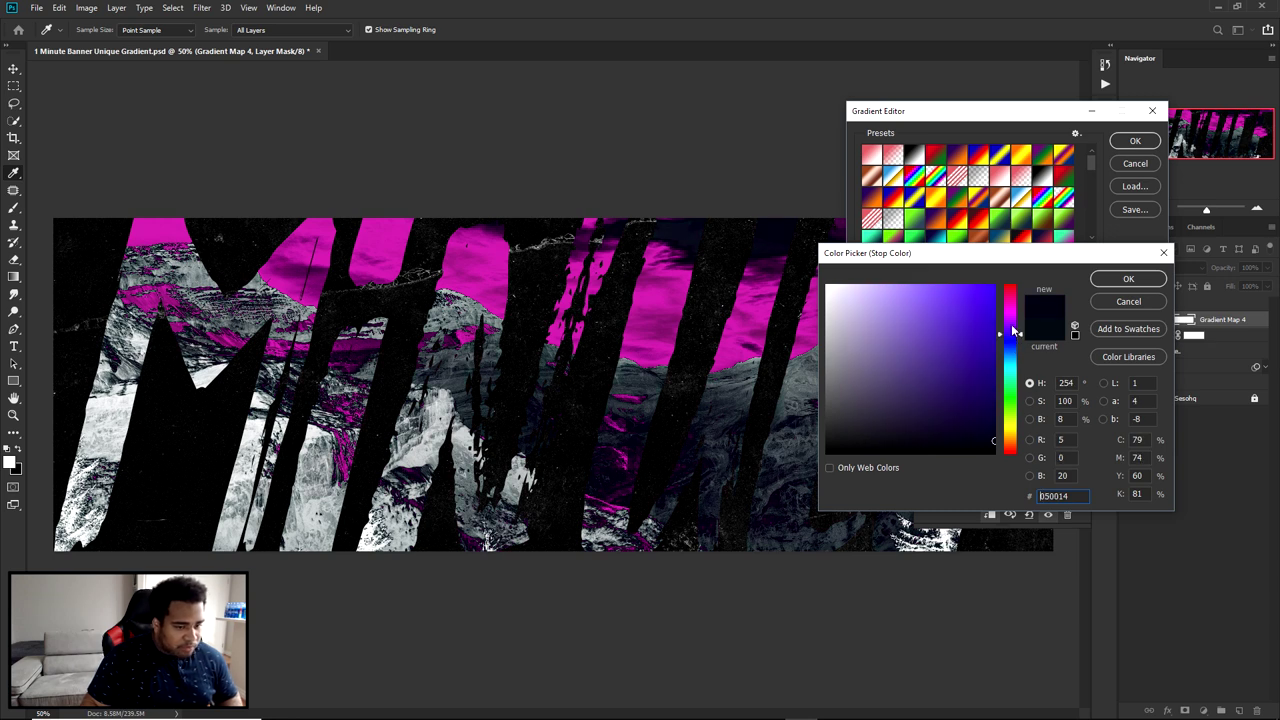
{"action": "left_click", "coordinate": [1141, 285]}
{"action": "left_click", "coordinate": [1134, 143]}
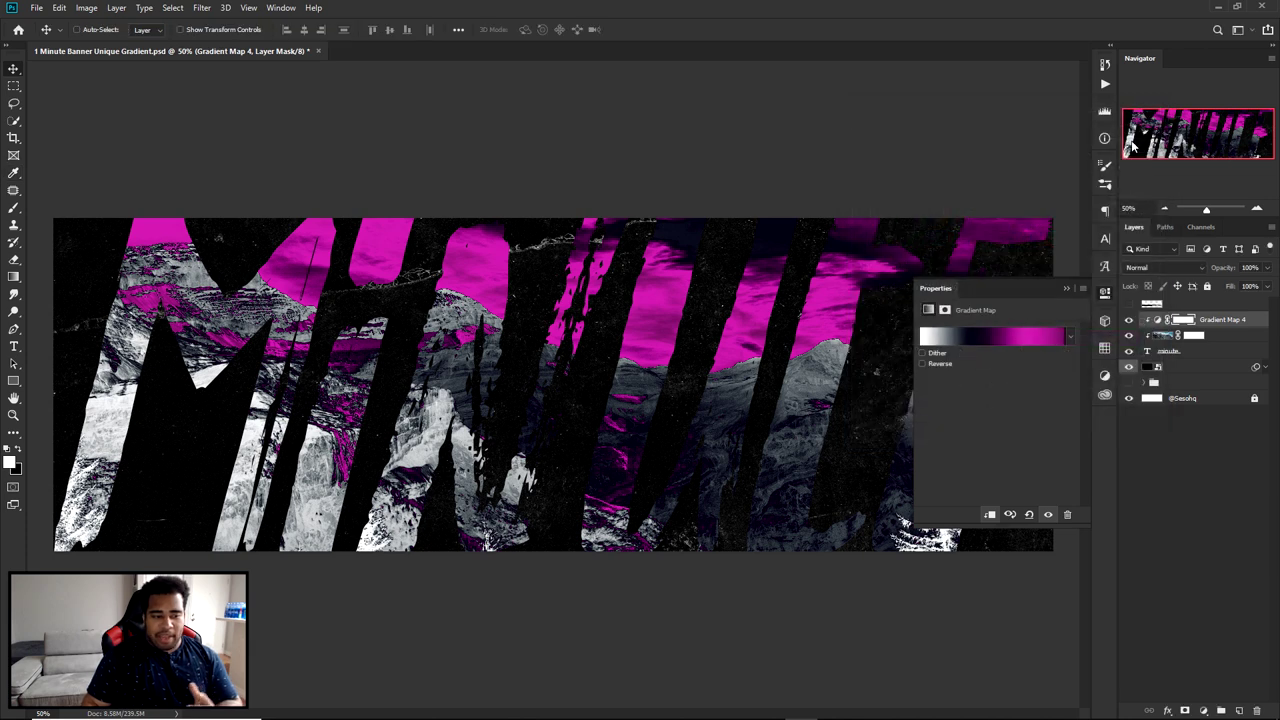
Step: Compare the magenta gradient with the teal one, close the adjustment's properties and undo the recolouring
{"action": "key", "text": "ctrl+z"}
{"action": "key", "text": "ctrl+shift+z"}
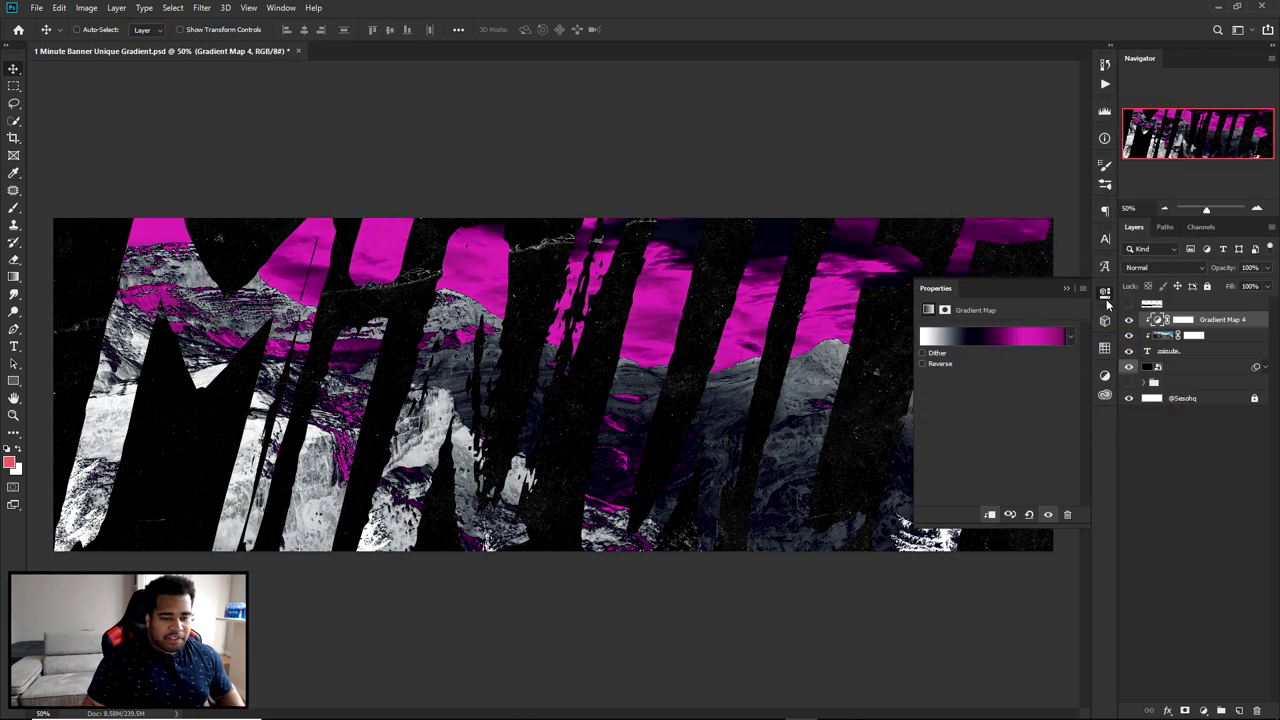
{"action": "left_click", "coordinate": [1105, 296]}
{"action": "key", "text": "ctrl+z"}
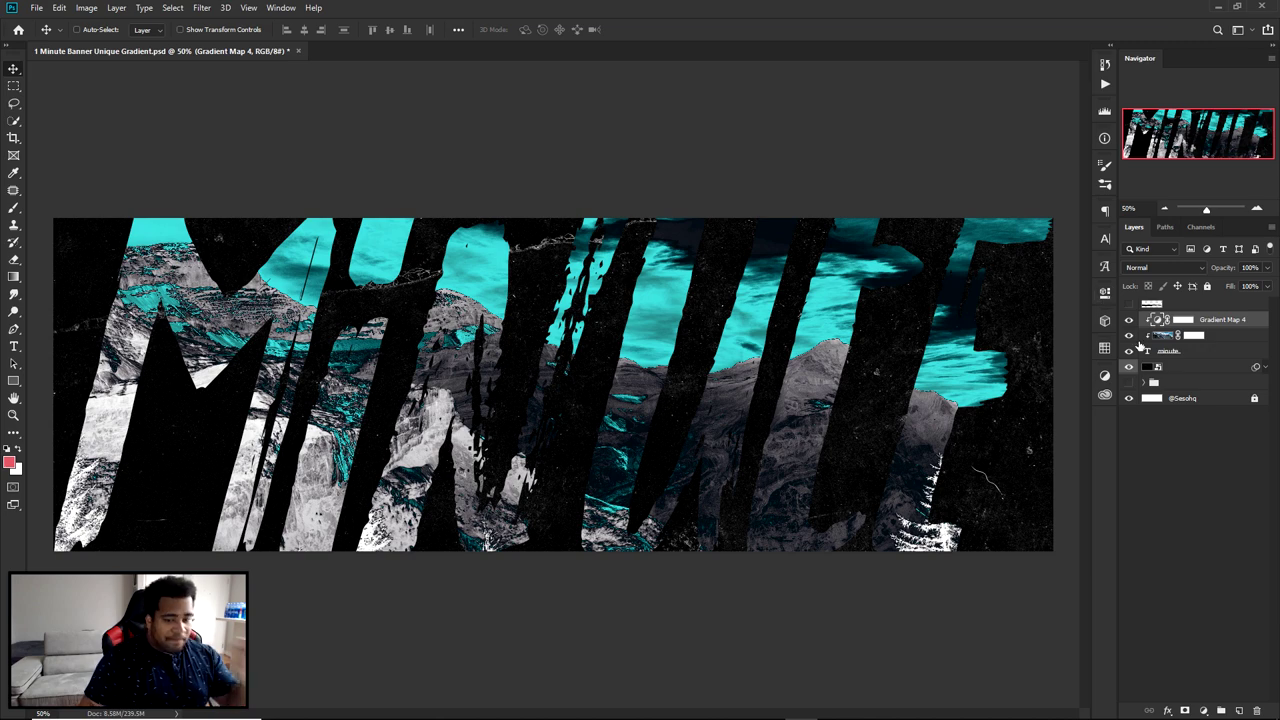
Step: Select the black grunge texture layer and compare the banner with and without it
{"action": "left_click", "coordinate": [1175, 368]}
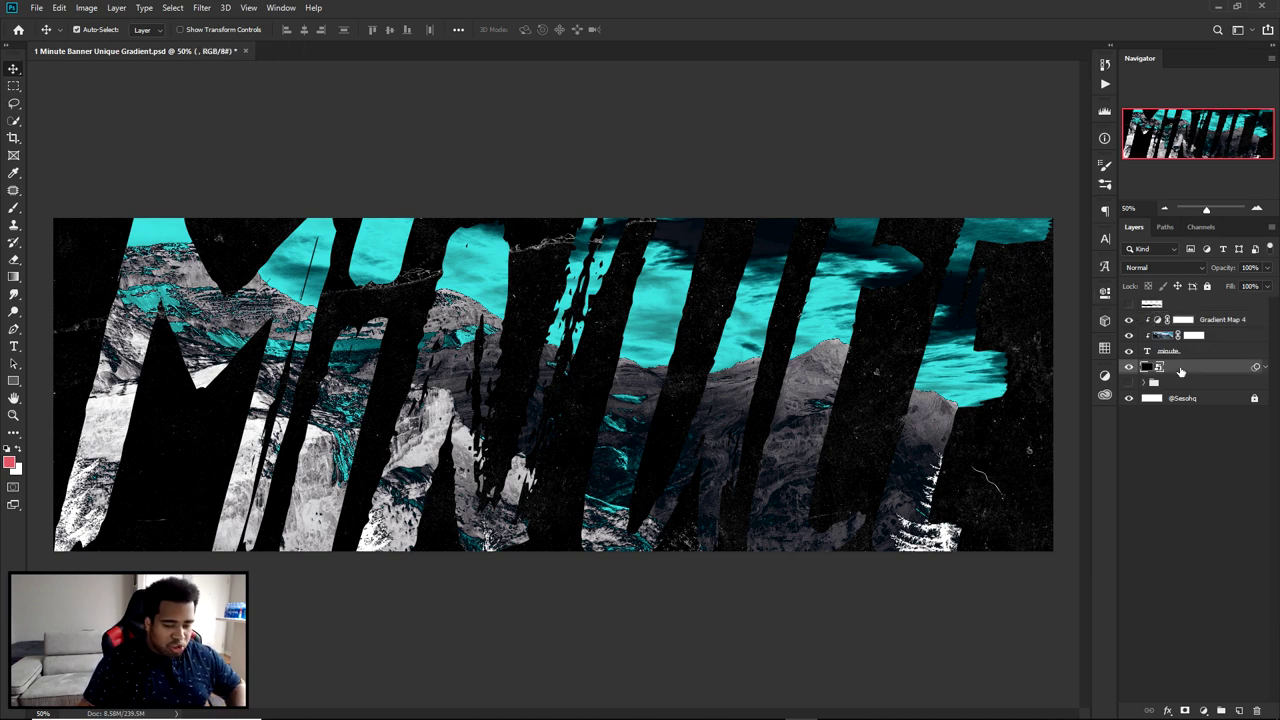
{"action": "left_click", "coordinate": [1129, 369]}
{"action": "left_click", "coordinate": [1129, 369]}
{"action": "left_click", "coordinate": [1129, 369]}
{"action": "left_click", "coordinate": [1129, 369]}
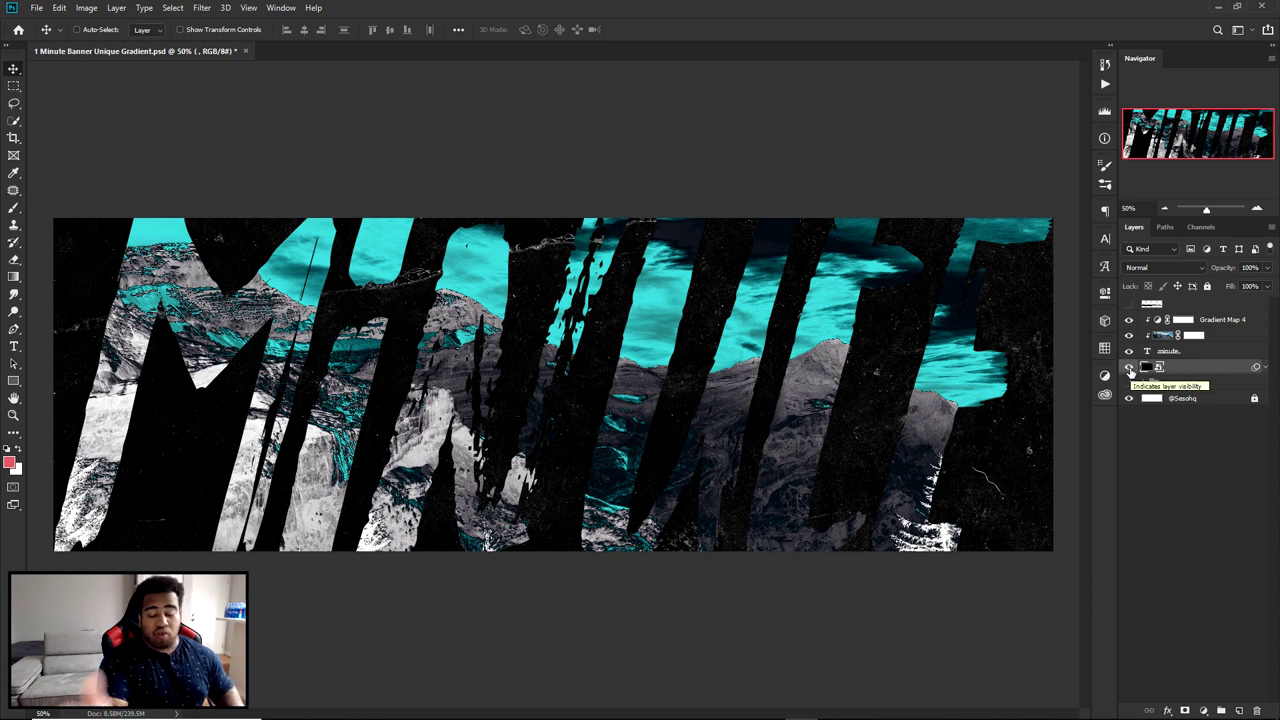
{"action": "key", "text": "ctrl"}
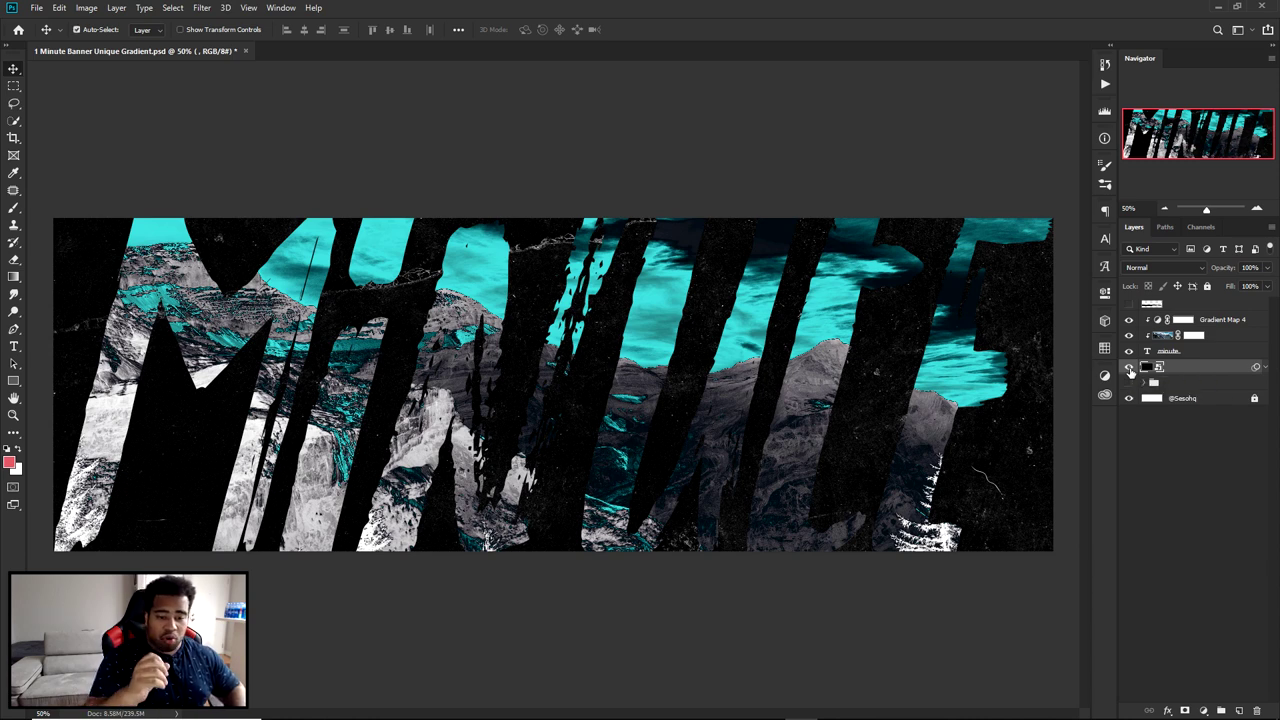
Step: Duplicate the black grunge texture layer and invert the copy to white
{"action": "key", "text": "ctrl+j"}
{"action": "key", "text": "ctrl+e"}
{"action": "left_click_drag", "start_coordinate": [1182, 370], "coordinate": [1240, 711]}
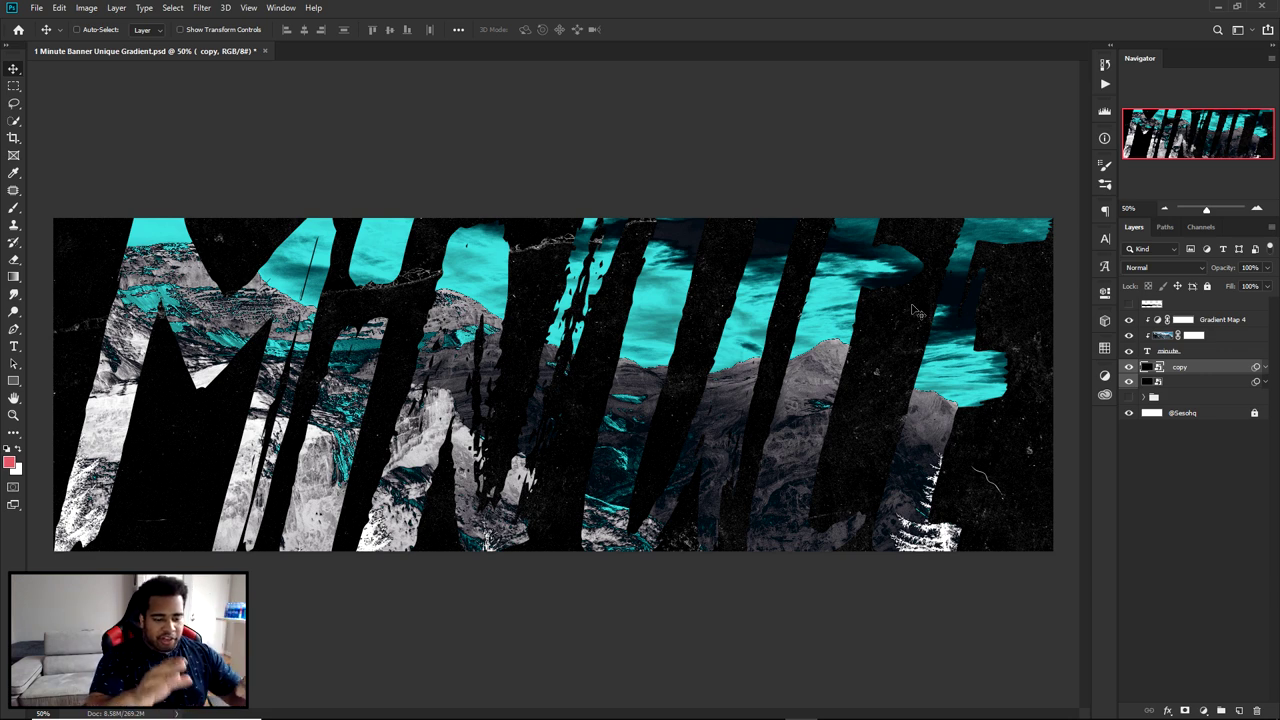
{"action": "key", "text": "ctrl+i"}
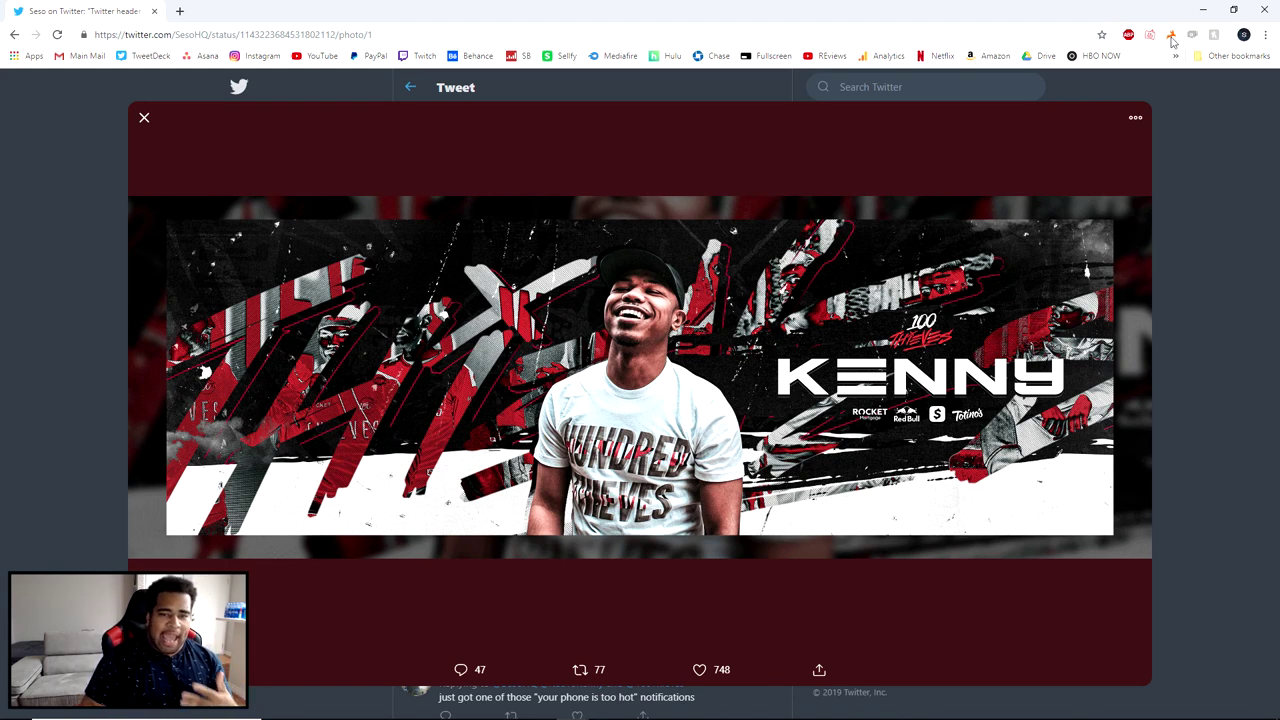
Step: Leave the reference banner in the browser and move the white texture copy down to cover about the lower quarter of the banner
{"action": "left_click", "coordinate": [1258, 9]}
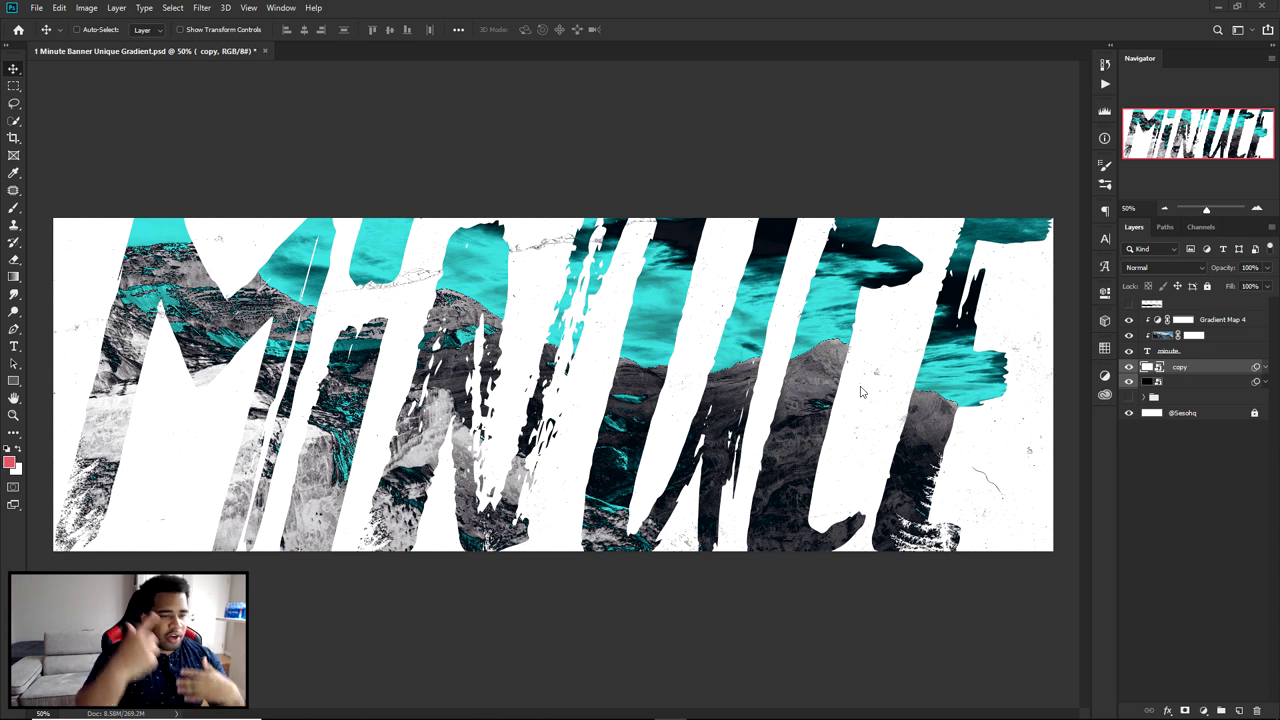
{"action": "left_click_drag", "start_coordinate": [697, 236], "coordinate": [686, 460]}
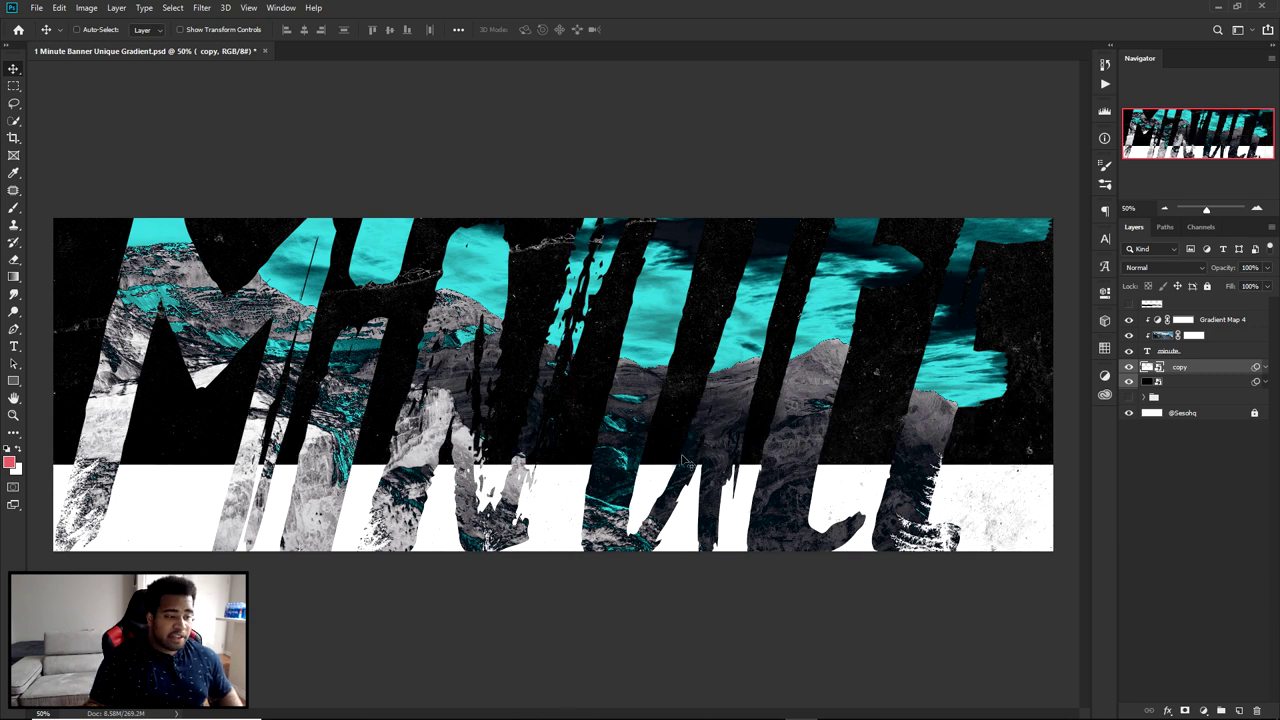
{"action": "left_click", "coordinate": [1129, 367]}
{"action": "left_click", "coordinate": [1129, 367]}
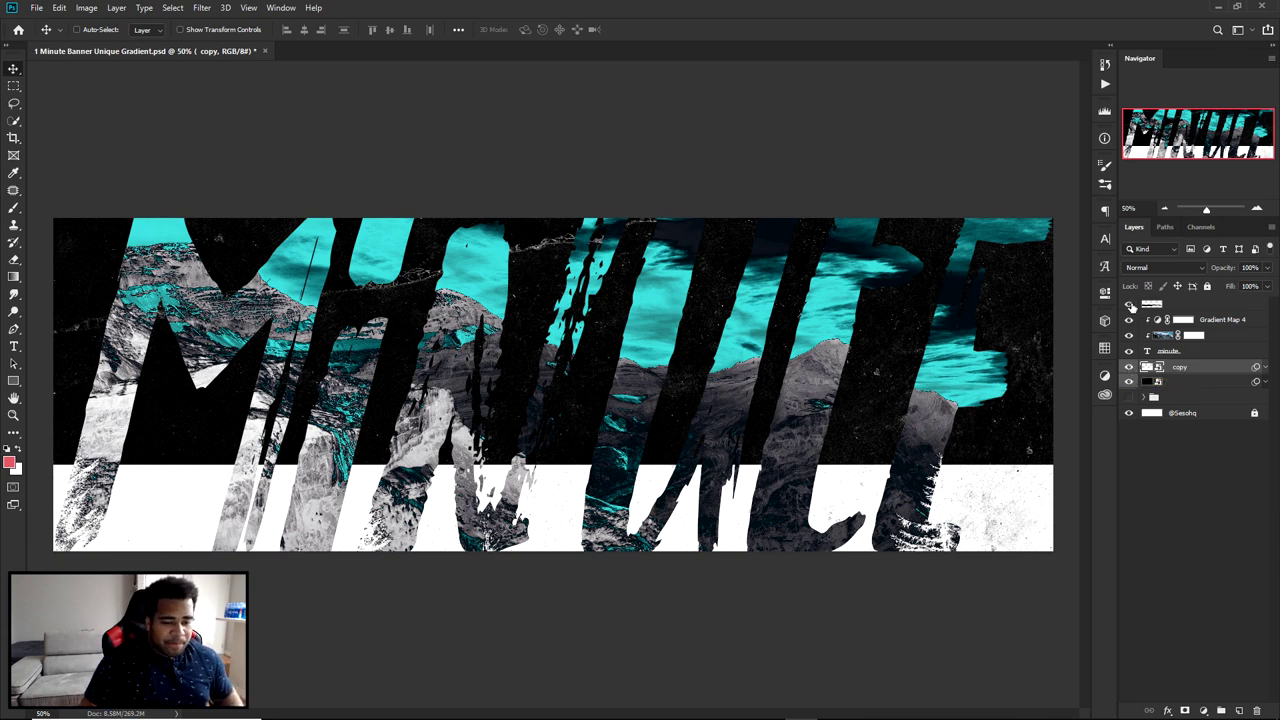
Step: Show the black brush-stroke layer and place it over the seam between the black and white textures
{"action": "left_click", "coordinate": [1129, 303]}
{"action": "mouse_move", "coordinate": [864, 365]}
{"action": "left_mouse_down"}
{"action": "mouse_move", "coordinate": [678, 370]}
{"action": "mouse_move", "coordinate": [778, 413]}
{"action": "left_mouse_up"}
{"action": "left_click", "coordinate": [678, 370], "text": "ctrl"}
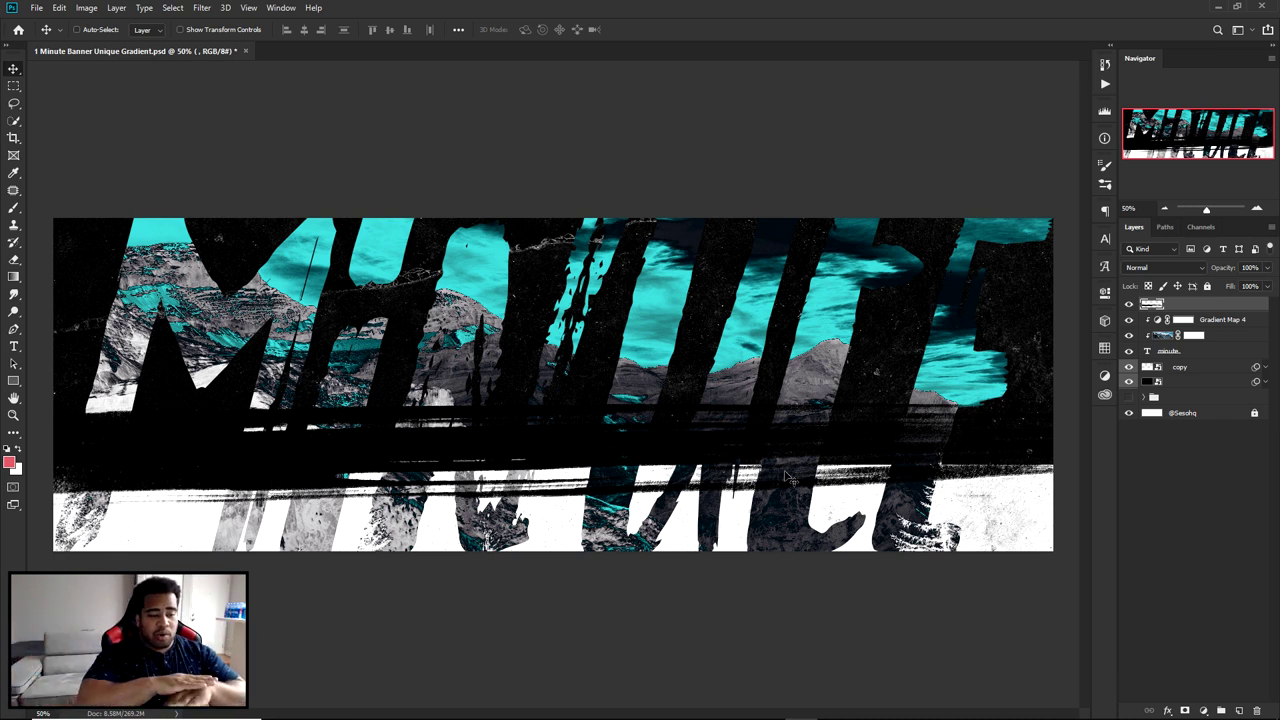
Step: Rotate and reposition the black brush-stroke layer slightly over the seam between the two textures and hide the layer
{"action": "key", "text": "ctrl"}
{"action": "key", "text": "ctrl+minus"}
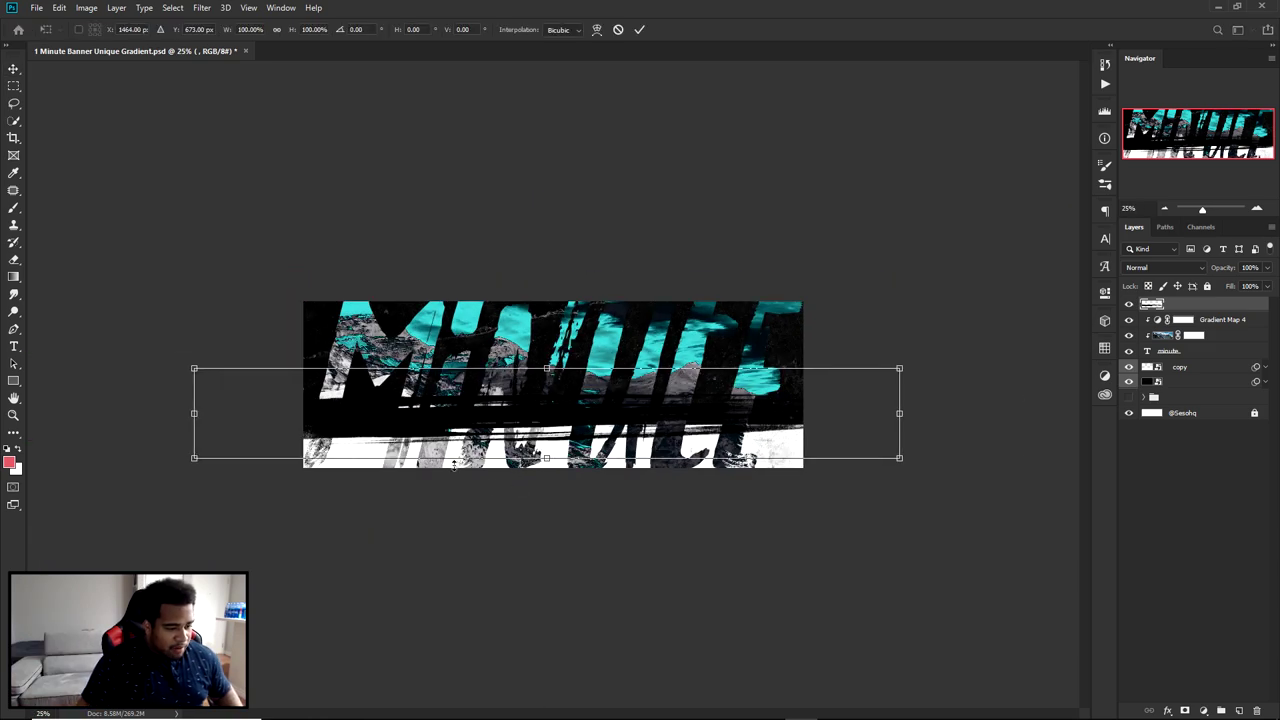
{"action": "key", "text": "ctrl+plus"}
{"action": "key", "text": "ctrl+t"}
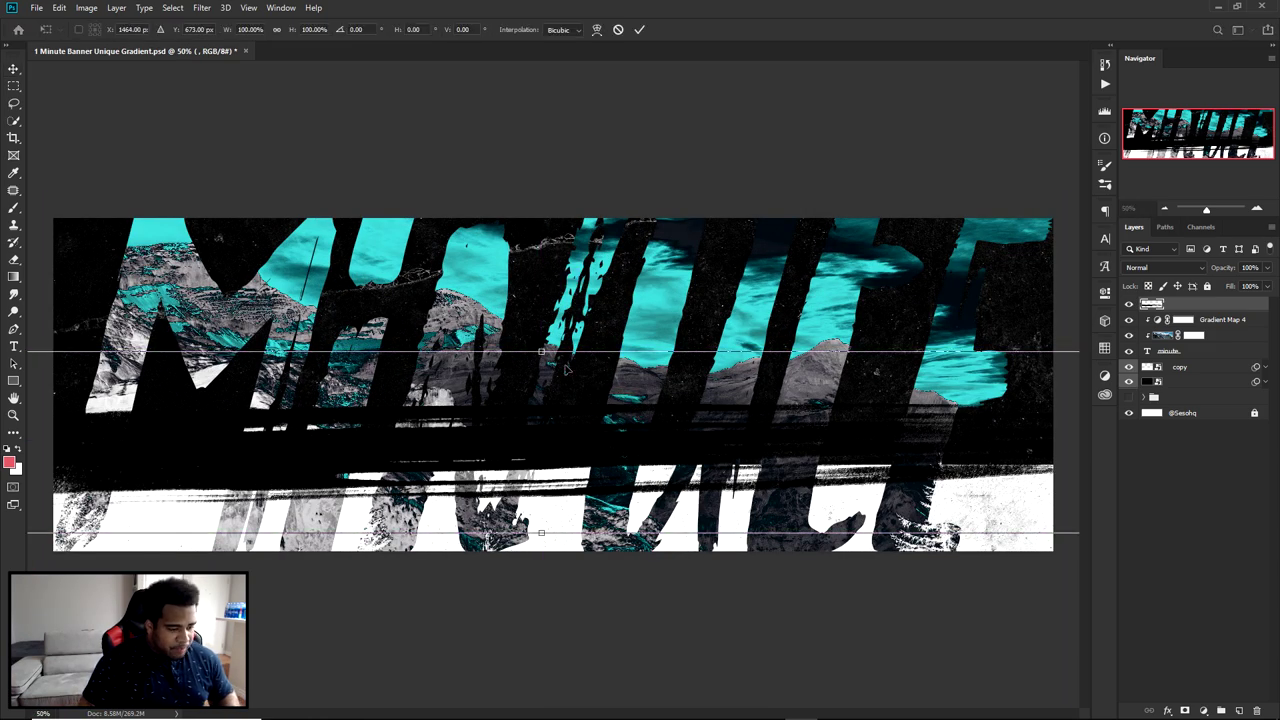
{"action": "left_click_drag", "start_coordinate": [552, 342], "coordinate": [575, 330]}
{"action": "key", "text": "Return"}
{"action": "left_click_drag", "start_coordinate": [425, 410], "coordinate": [448, 458]}
{"action": "key", "text": "ctrl+t"}
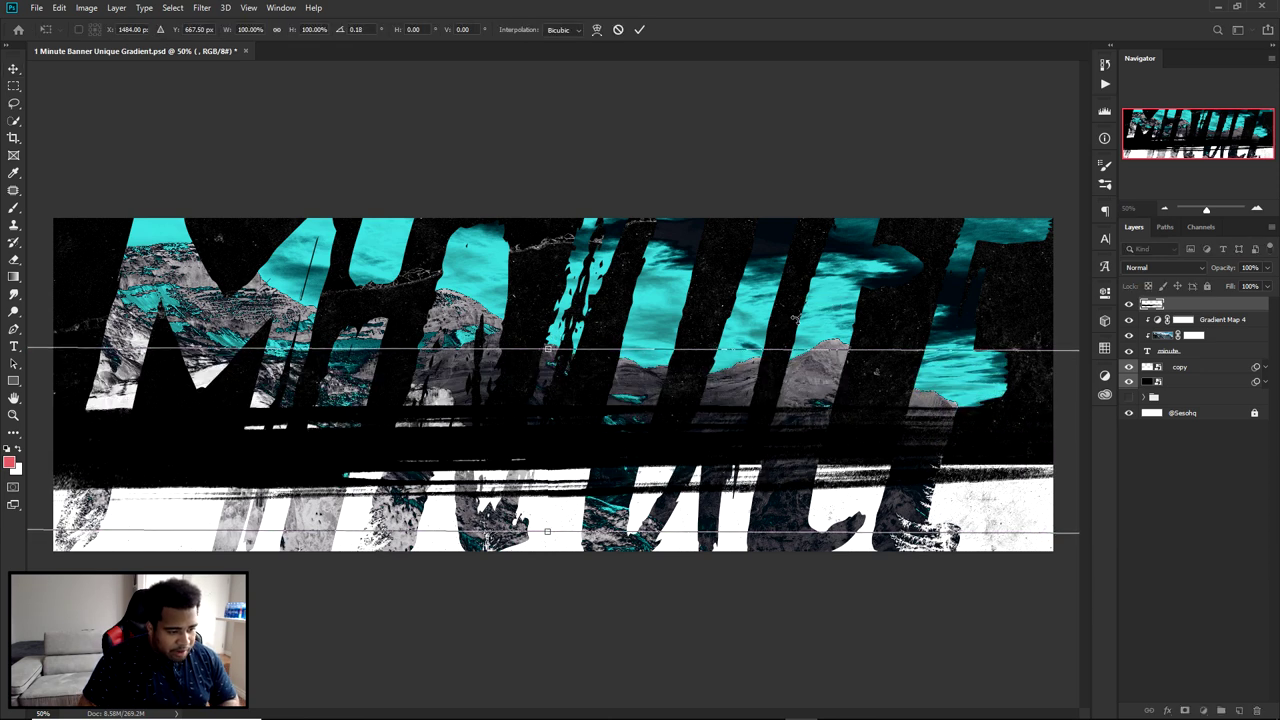
{"action": "key", "text": "Return"}
{"action": "left_click", "coordinate": [1129, 304]}
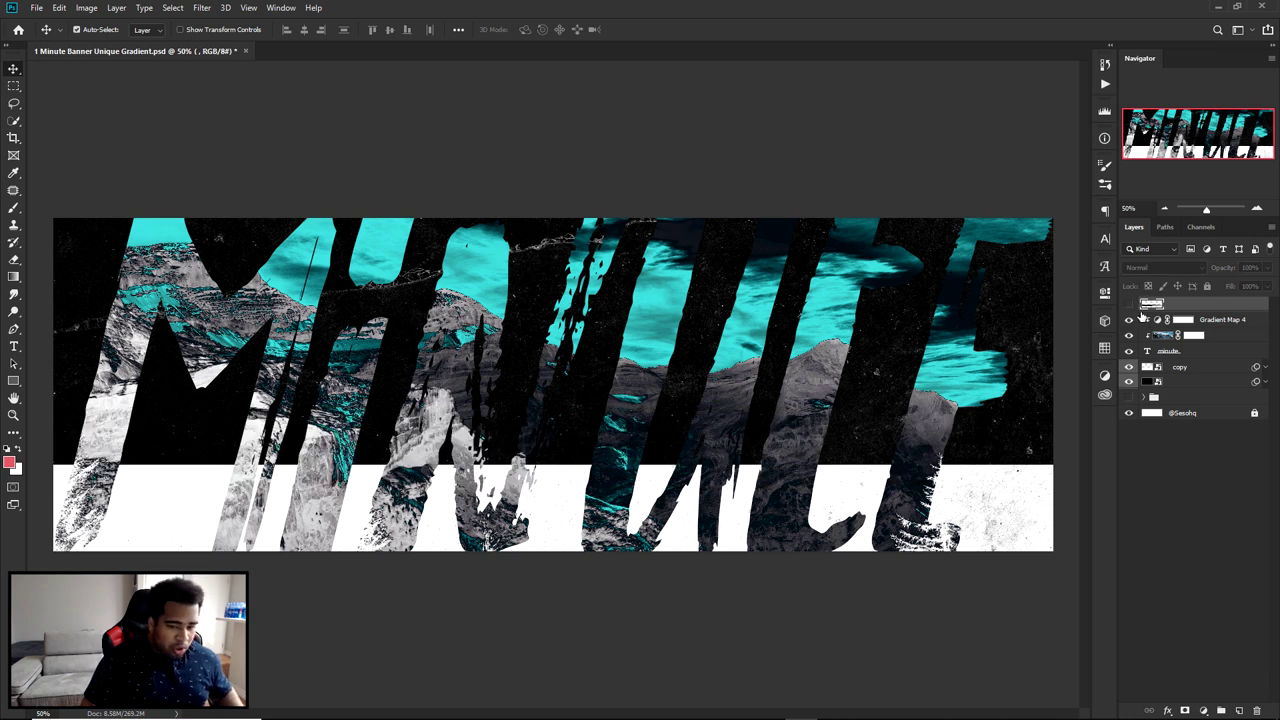
Step: Add a layer mask to the white texture copy and load the hidden brush-stroke layer's shape as a selection
{"action": "left_click", "coordinate": [1129, 367]}
{"action": "left_click", "coordinate": [1129, 367]}
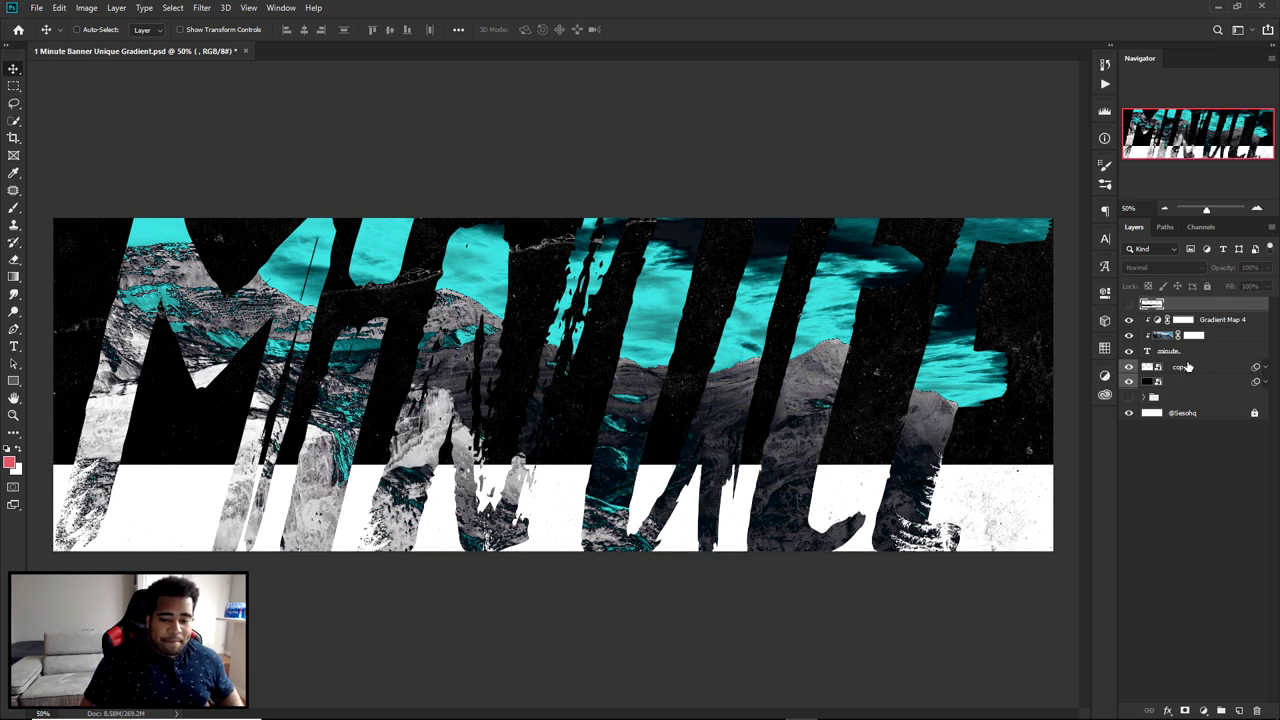
{"action": "left_click", "coordinate": [1187, 367]}
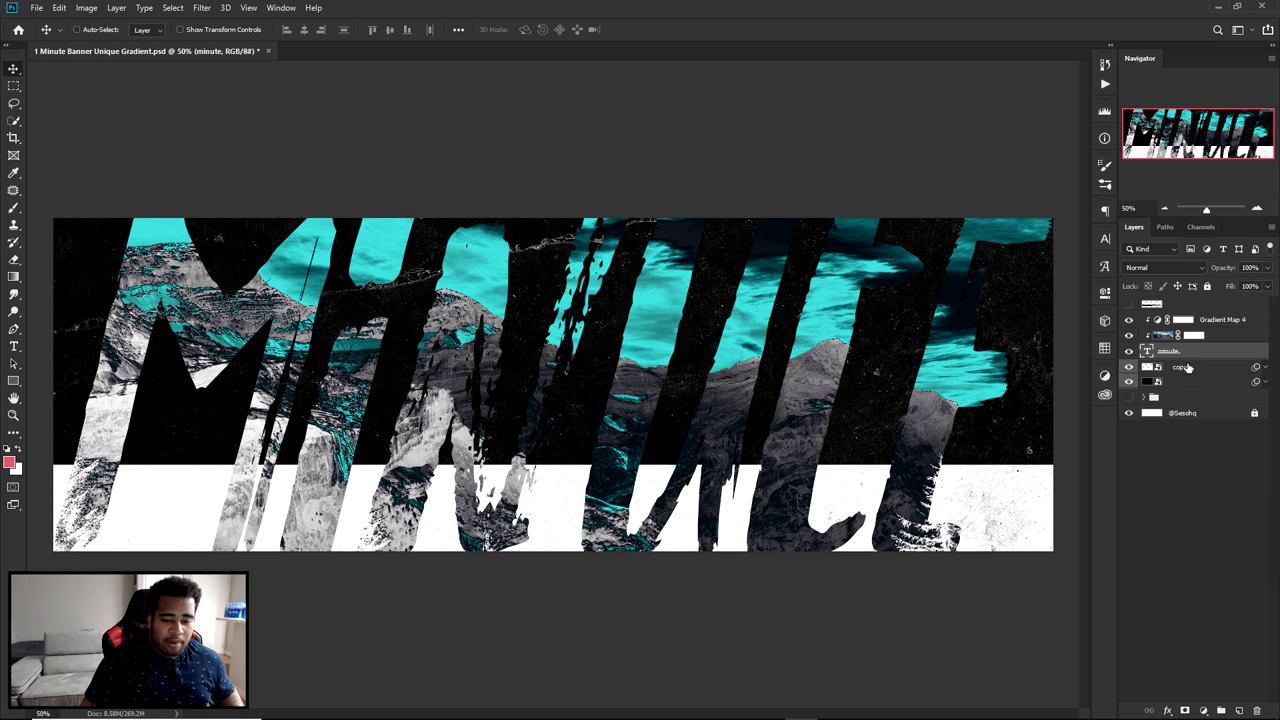
{"action": "left_click", "coordinate": [1185, 711]}
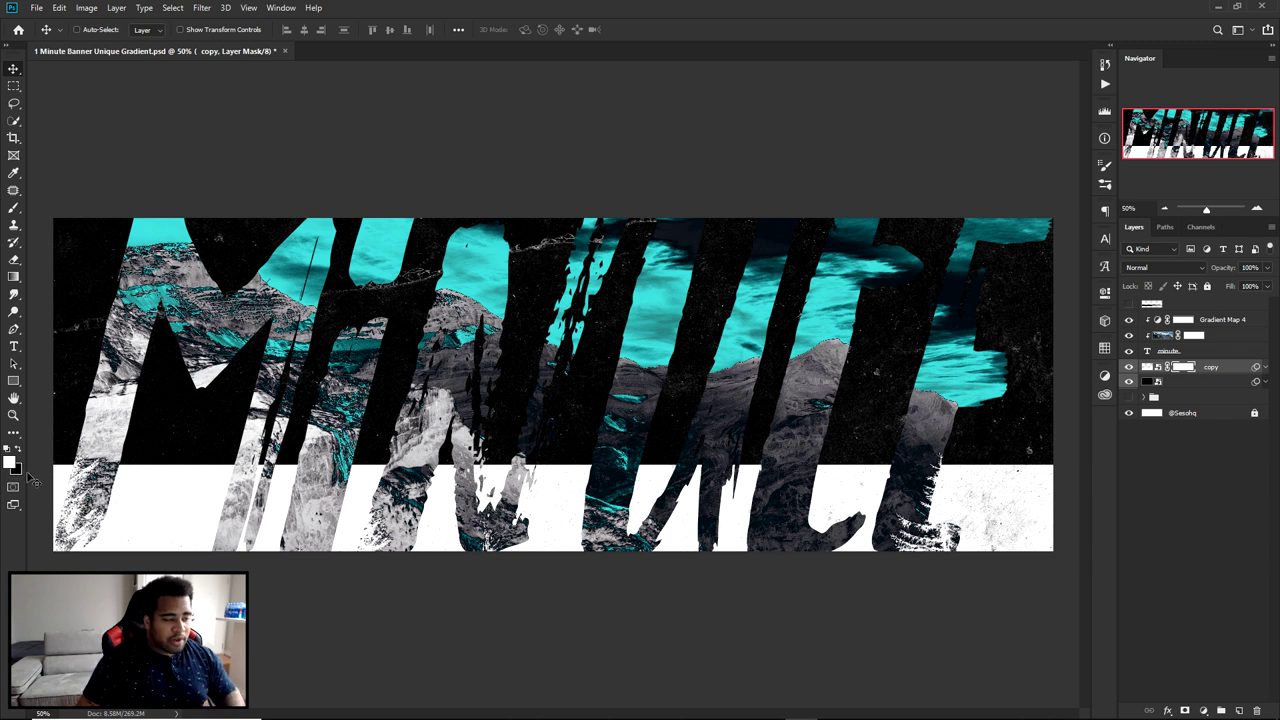
{"action": "key", "text": "ctrl"}
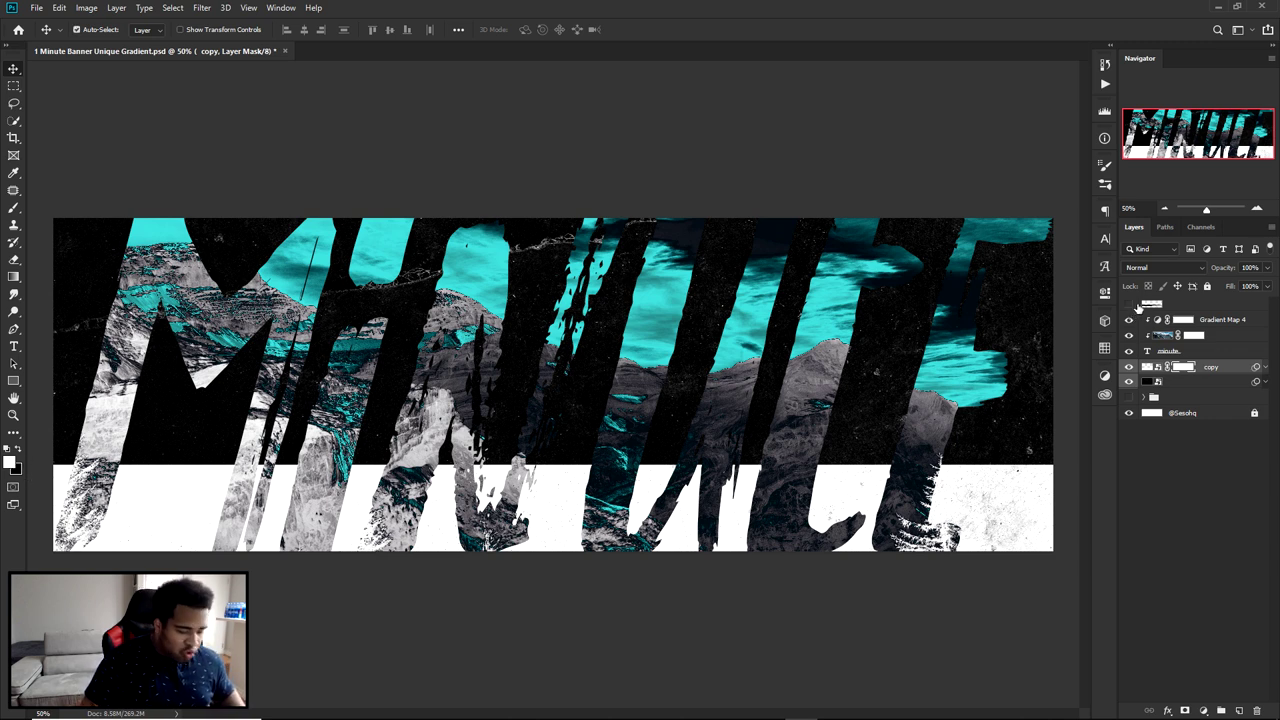
{"action": "left_click", "coordinate": [1152, 305], "text": "ctrl"}
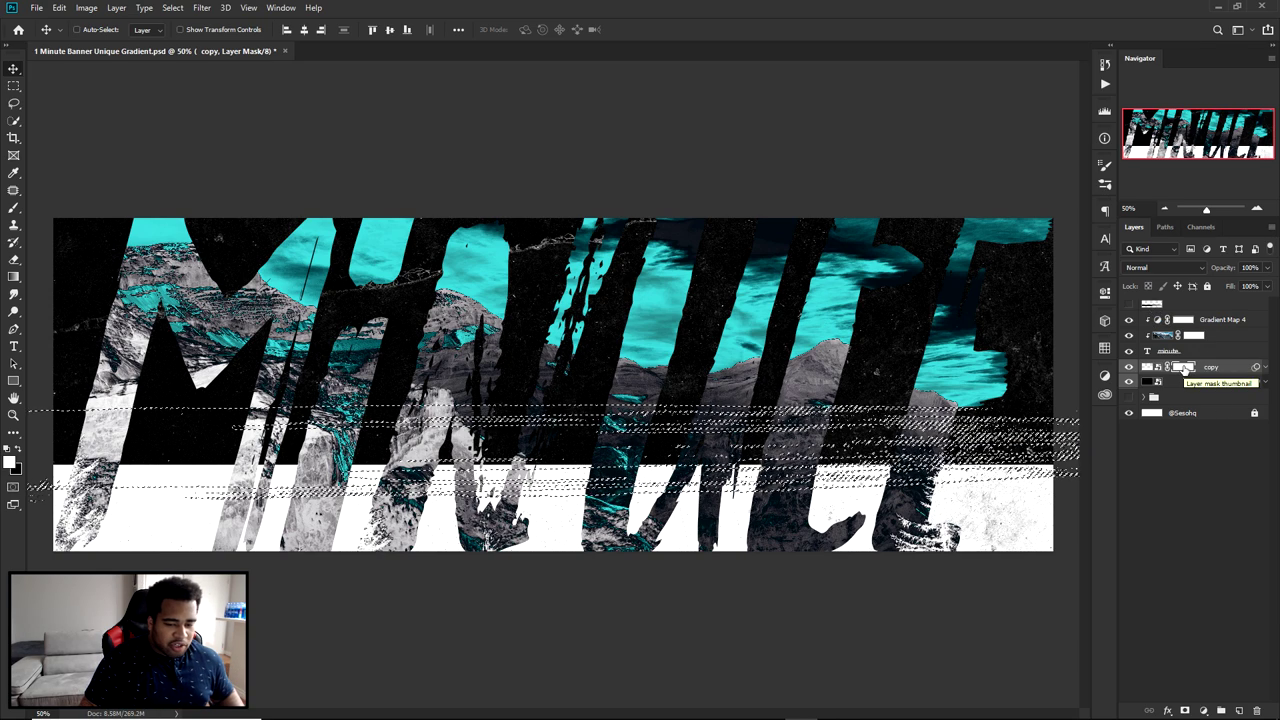
Step: Mask the selected brush strokes out of the white texture copy and clear the selection
{"action": "left_click", "coordinate": [1129, 367]}
{"action": "left_click", "coordinate": [1129, 367]}
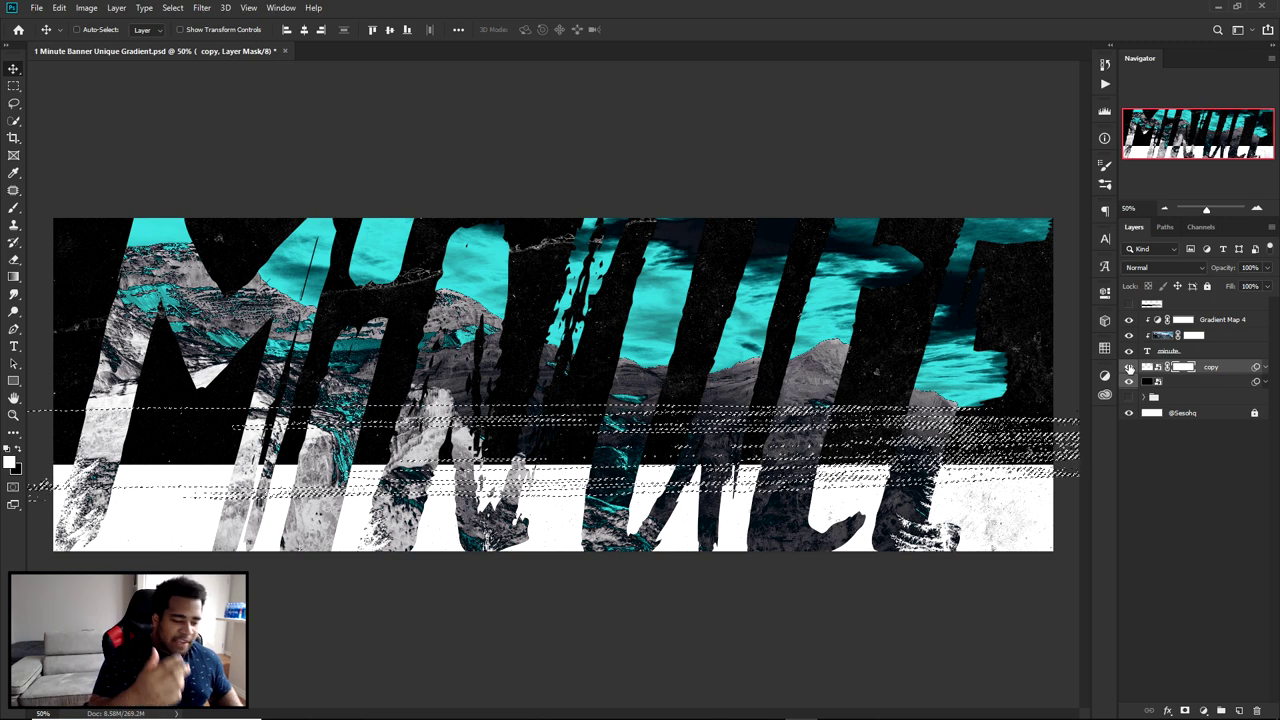
{"action": "left_click", "coordinate": [1130, 368]}
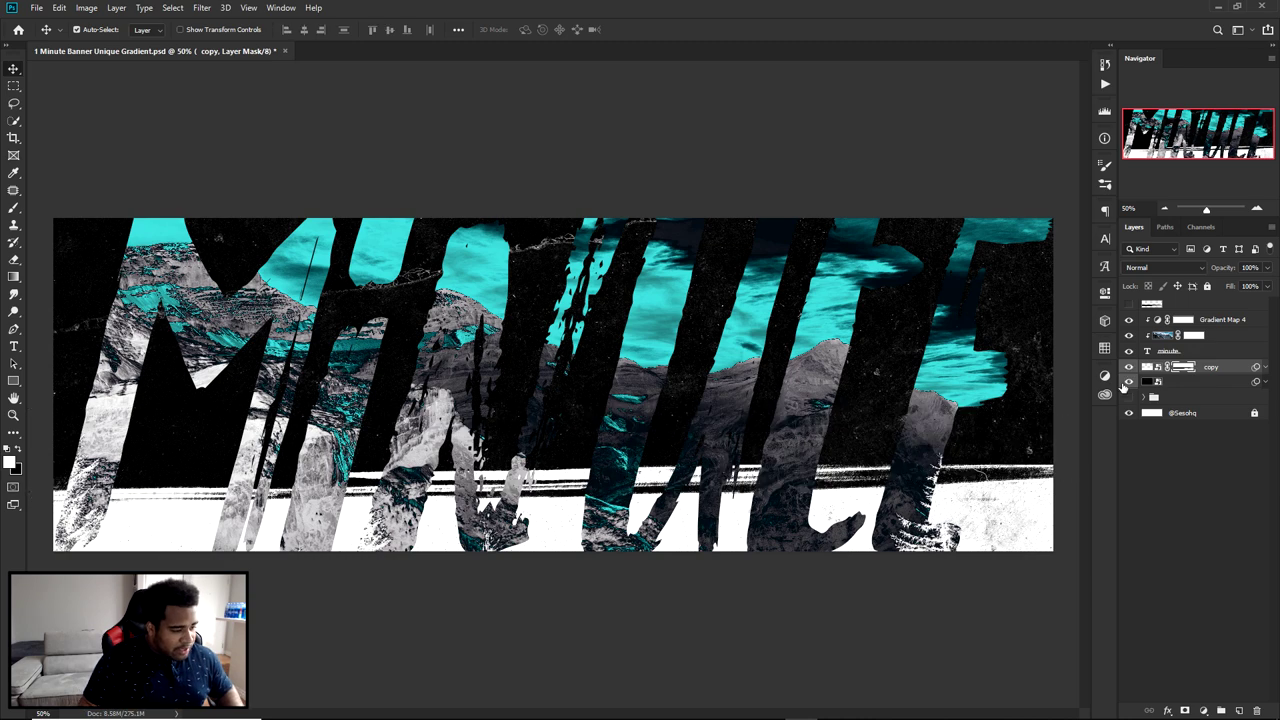
Step: Adjust the white texture copy's position behind its brush-stroke mask
{"action": "key", "text": "ctrl+t"}
{"action": "left_click_drag", "start_coordinate": [824, 512], "coordinate": [826, 518]}
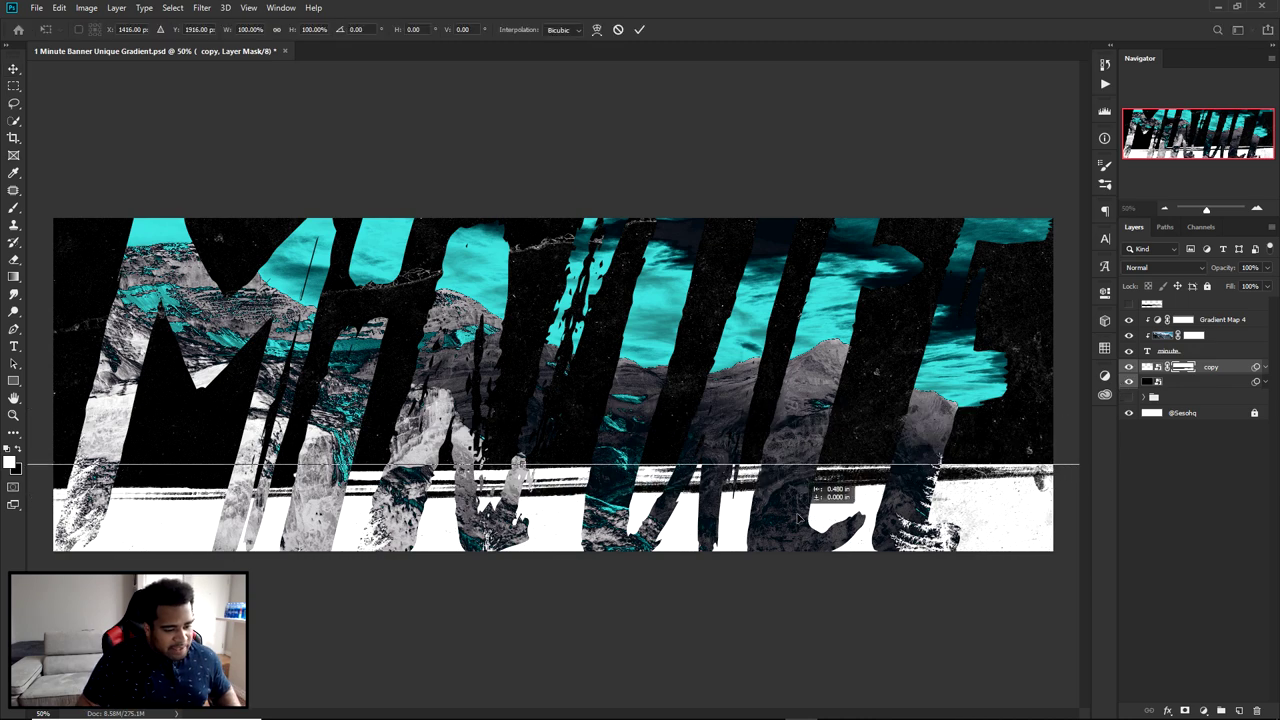
{"action": "key", "text": "Return"}
{"action": "left_click_drag", "start_coordinate": [950, 490], "coordinate": [952, 468]}
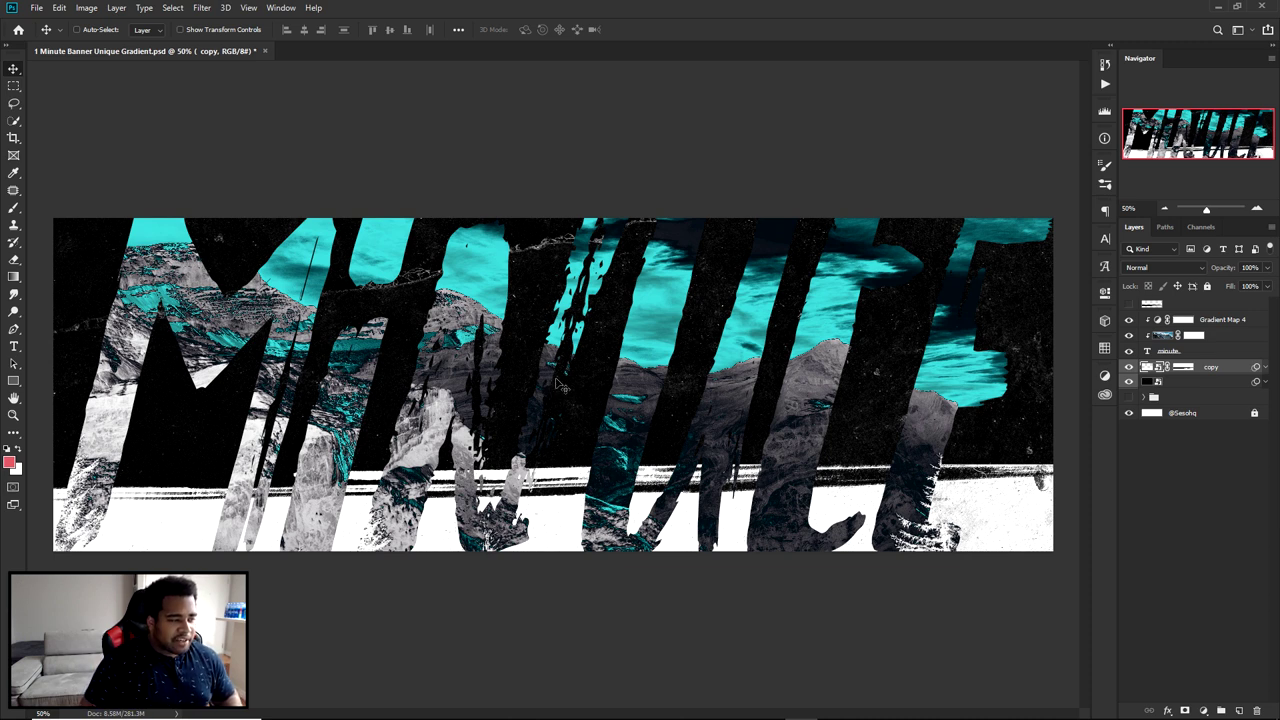
{"action": "key", "text": "t"}
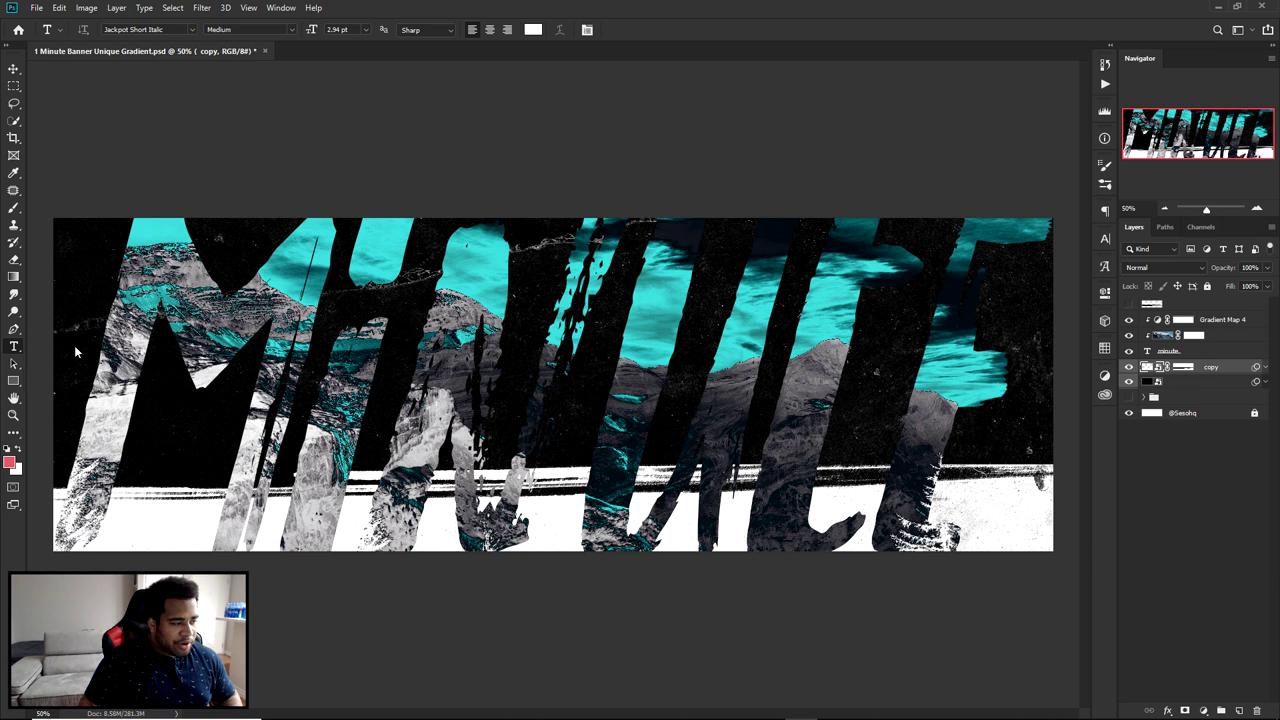
{"action": "left_click", "coordinate": [549, 389]}
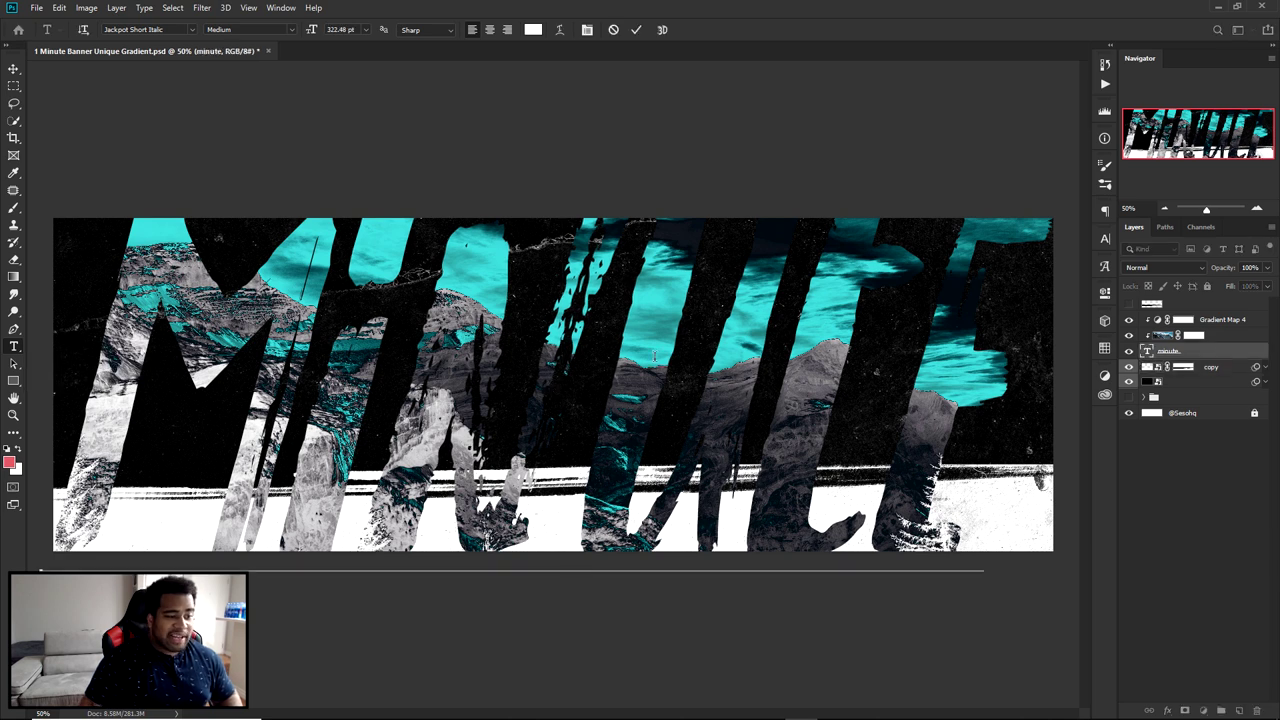
{"action": "left_click", "coordinate": [614, 31]}
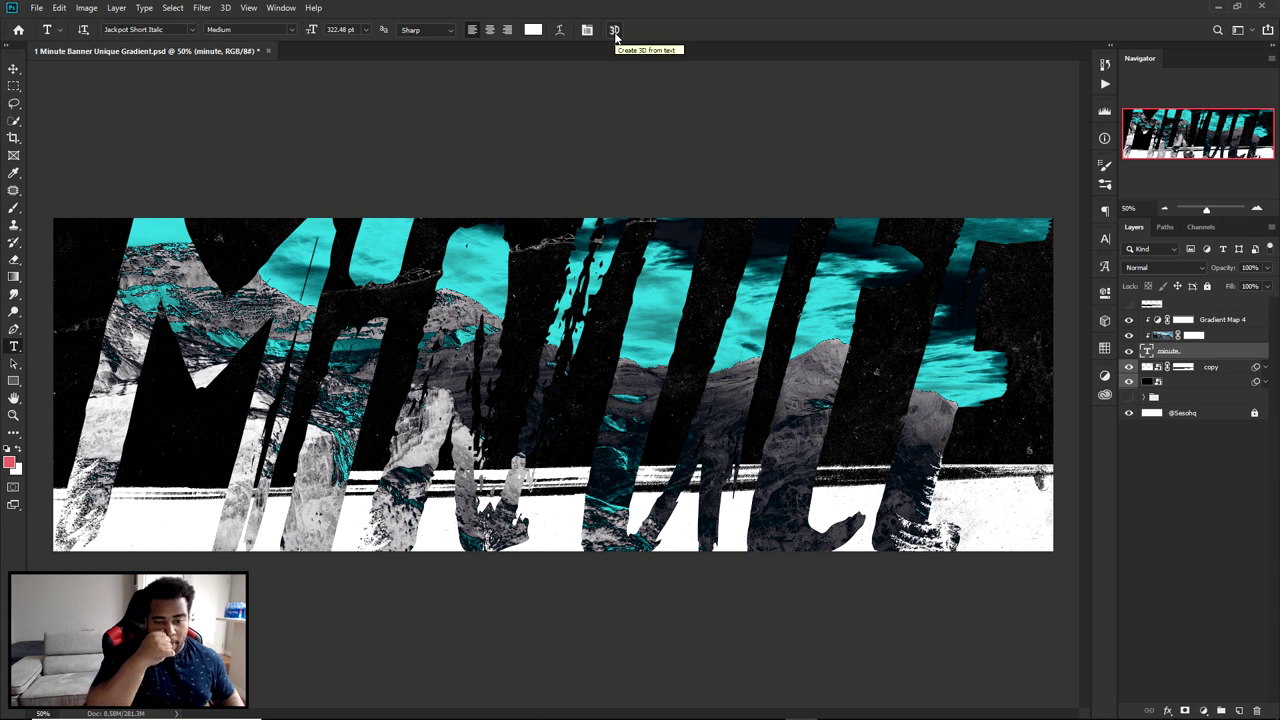
Step: Convert the minute text, the clipped mountain photo and the Gradient Map 4 layer together into one smart object
{"action": "left_click", "coordinate": [1129, 351], "text": "alt"}
{"action": "left_click", "coordinate": [1129, 351], "text": "alt"}
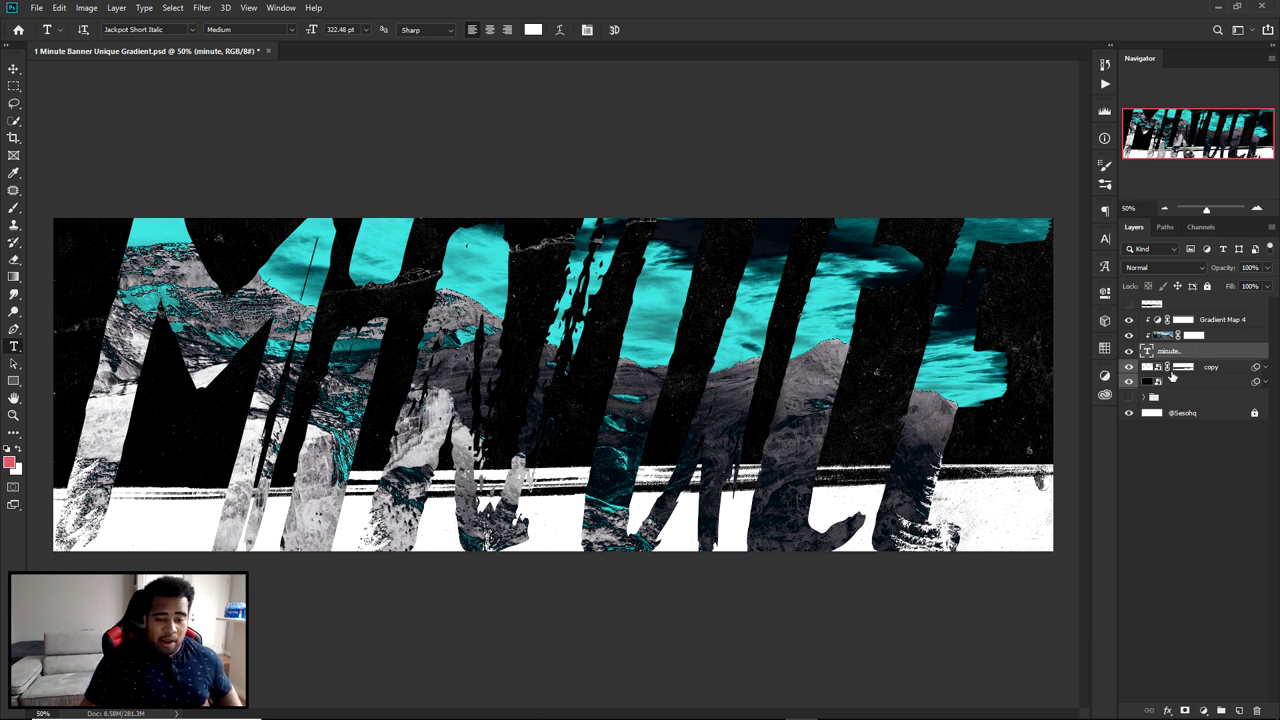
{"action": "left_click", "coordinate": [1228, 337], "text": "shift"}
{"action": "left_click", "coordinate": [1233, 320], "text": "shift"}
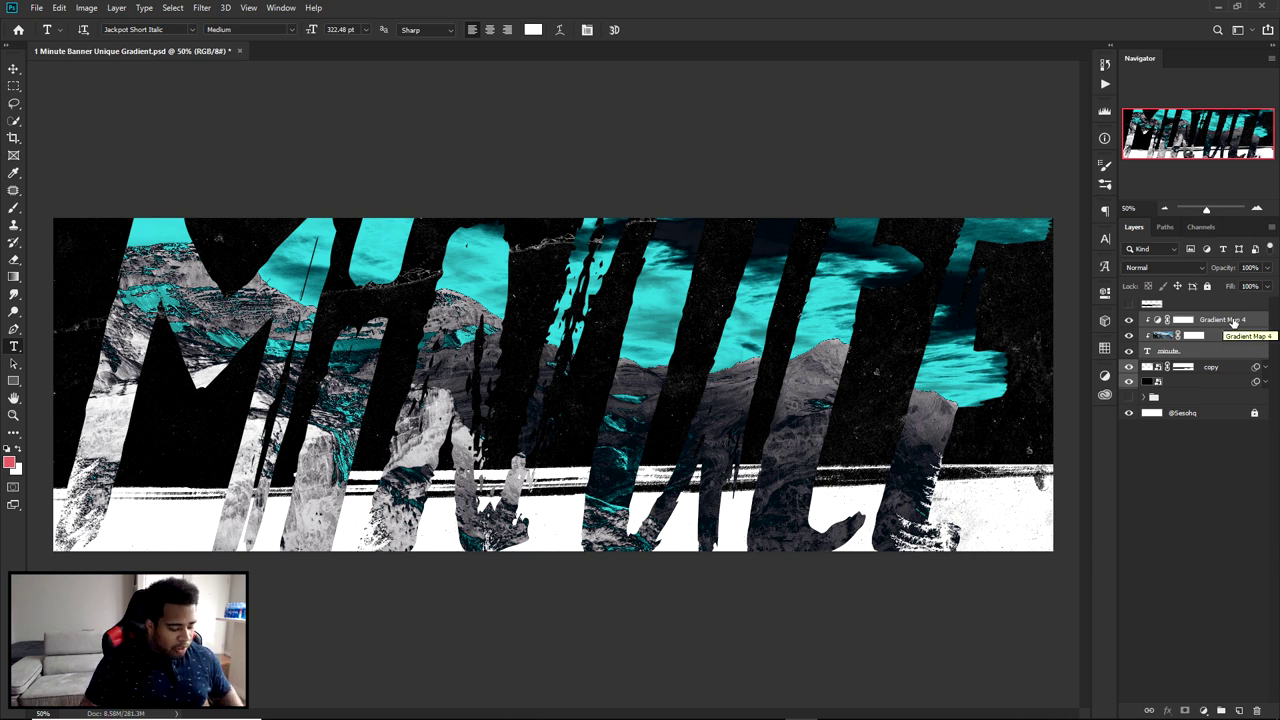
{"action": "left_click", "coordinate": [1221, 321]}
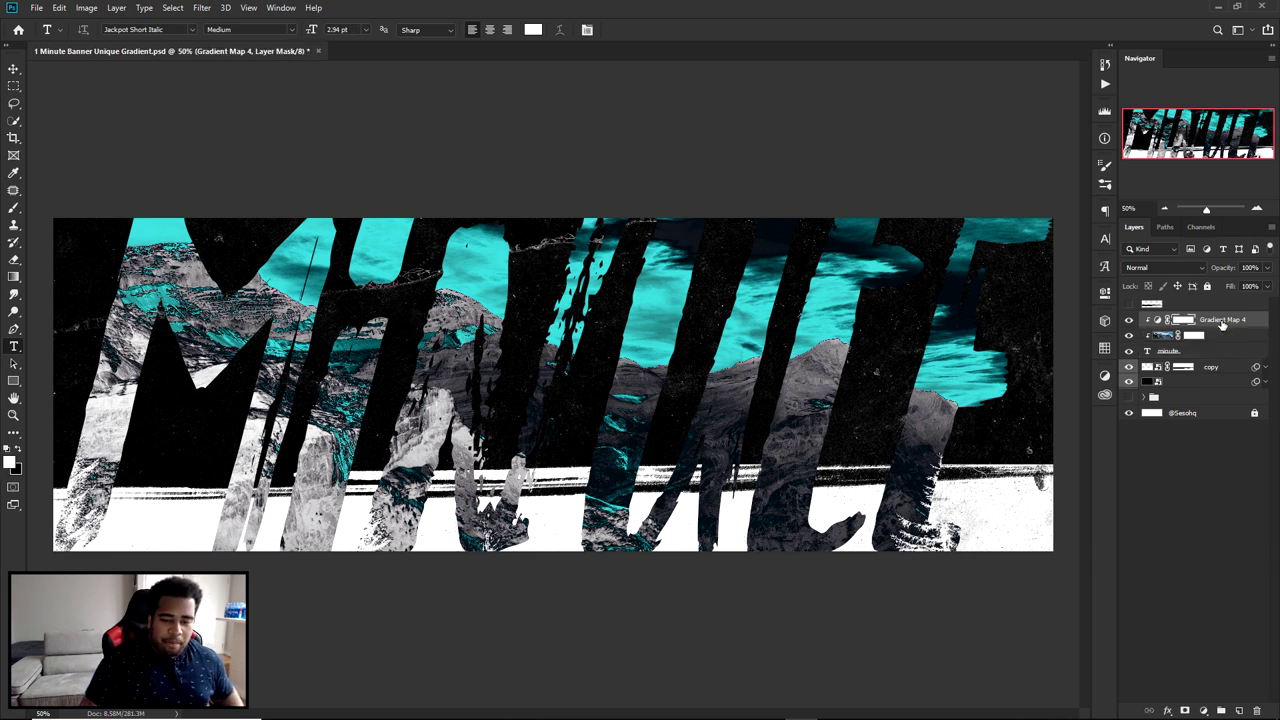
{"action": "left_click", "coordinate": [1204, 338]}
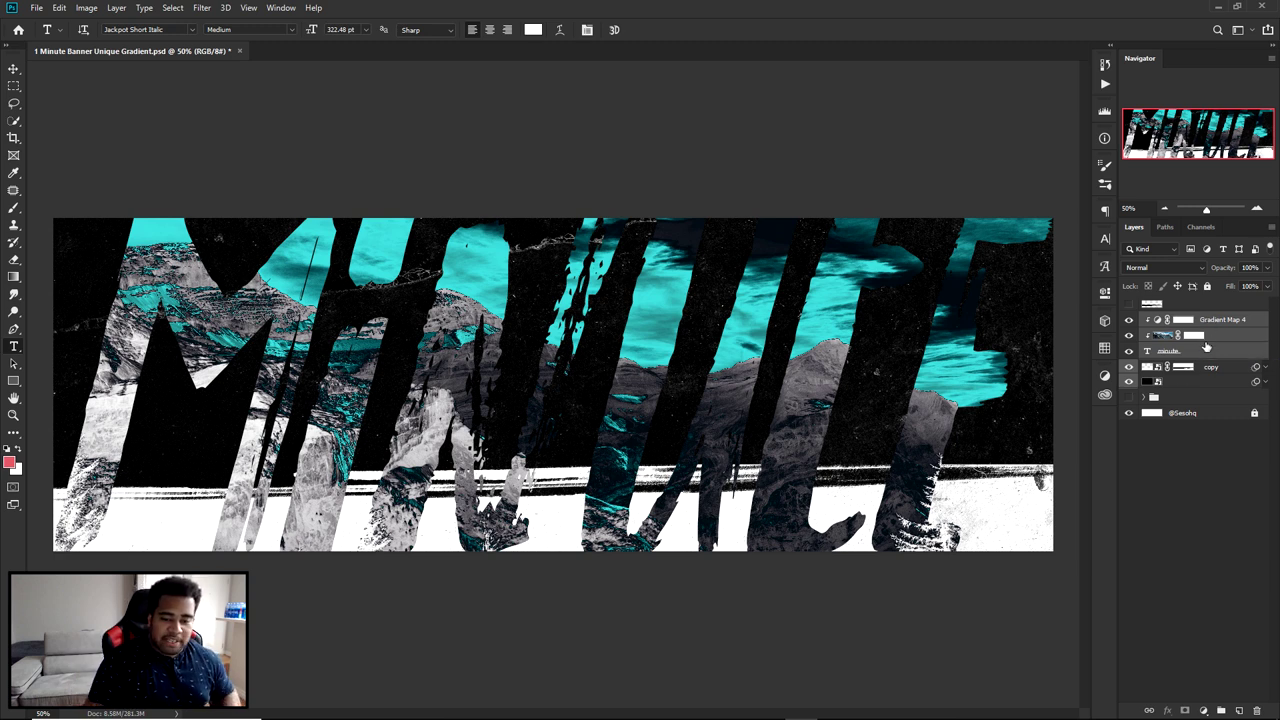
{"action": "right_click", "coordinate": [1225, 340]}
{"action": "left_click", "coordinate": [1114, 342]}
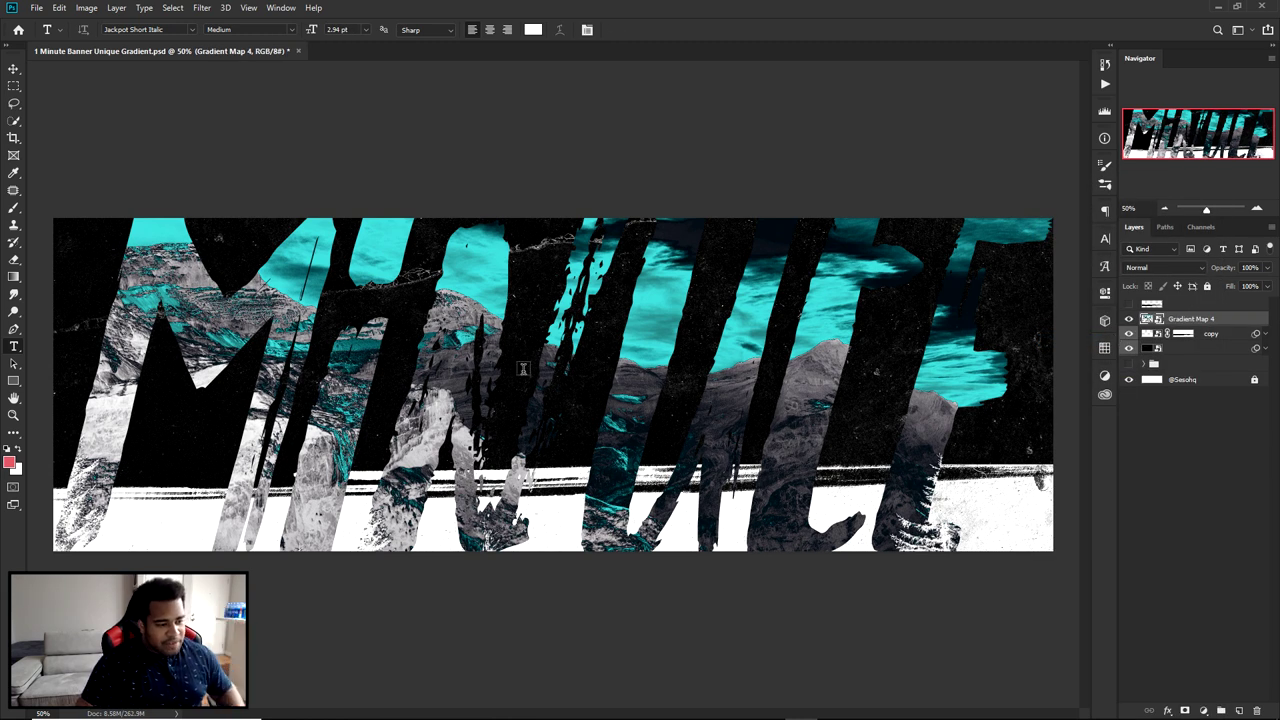
Step: Add white "banner" text in Jackpot Short Italic and enlarge it across the middle of the design
{"action": "left_click", "coordinate": [555, 388]}
{"action": "type", "text": "1 MI"}
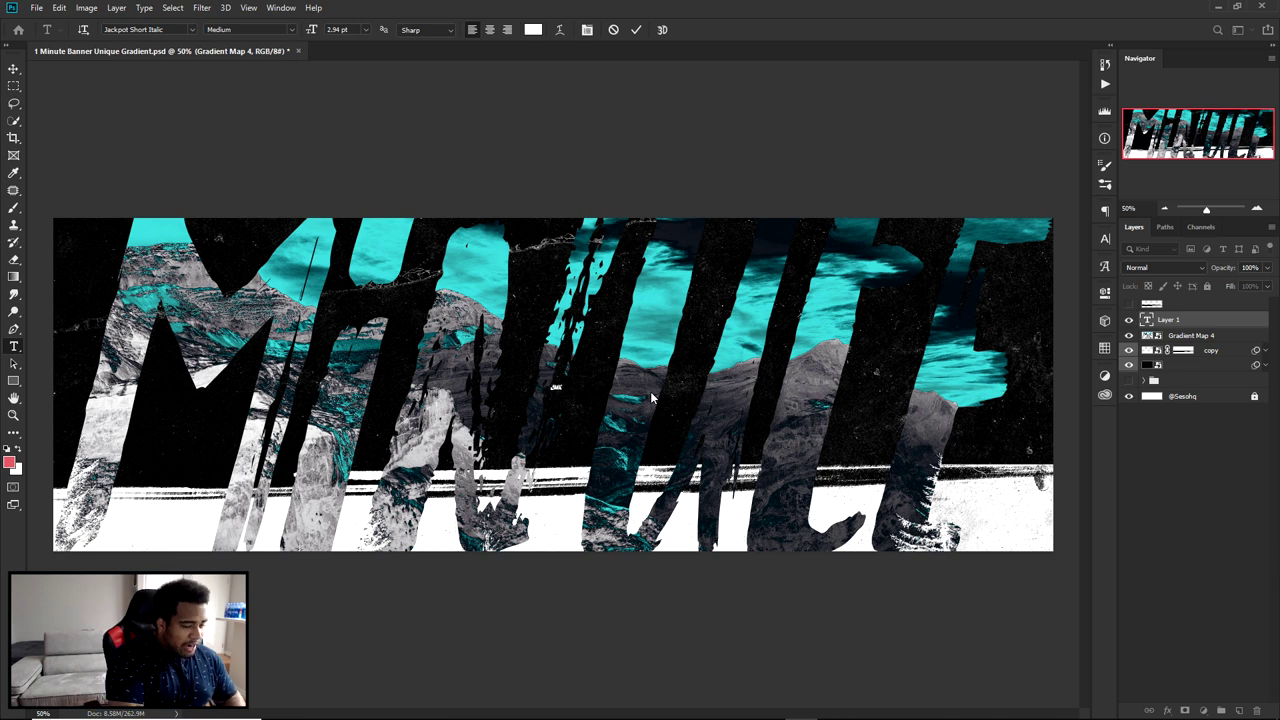
{"action": "left_click", "coordinate": [636, 29]}
{"action": "key", "text": "ctrl+t"}
{"action": "left_click_drag", "start_coordinate": [578, 385], "coordinate": [744, 300]}
{"action": "key", "text": "Return"}
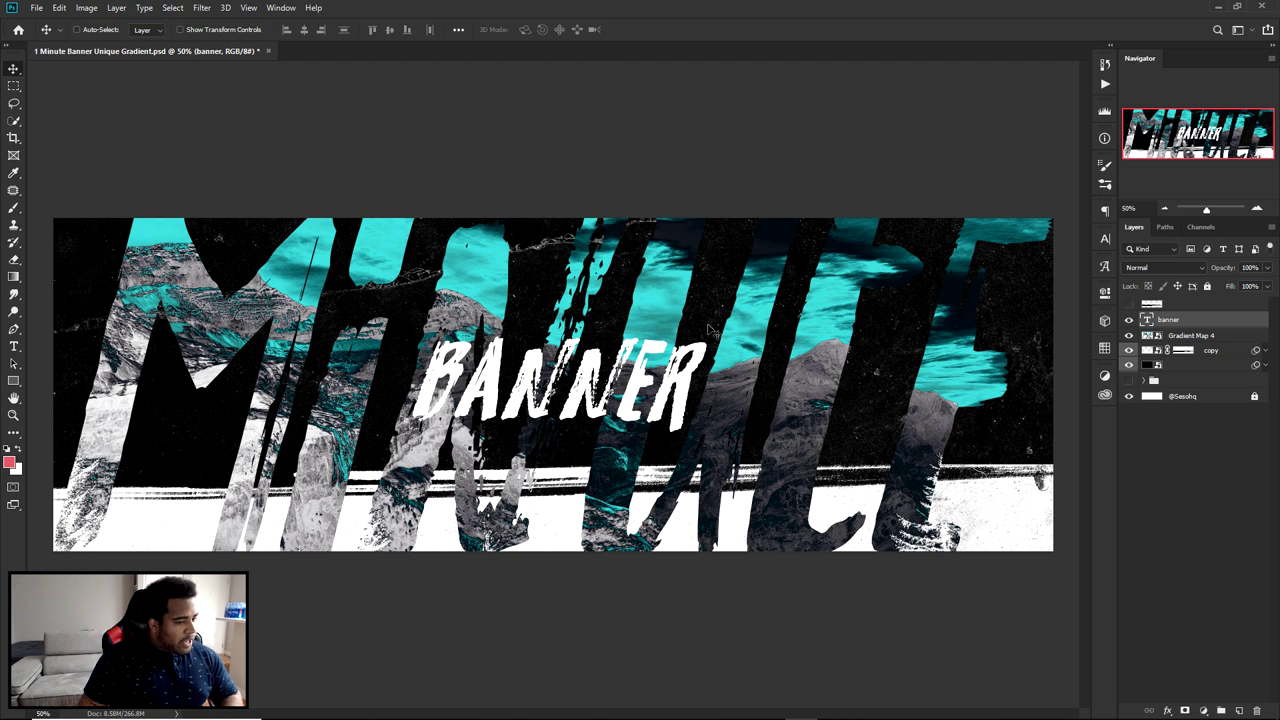
Step: Rename the Gradient Map 4 smart object layer as "text"
{"action": "left_click", "coordinate": [1160, 340]}
{"action": "double_click", "coordinate": [1178, 336]}
{"action": "type", "text": "text"}
{"action": "key", "text": "Return"}
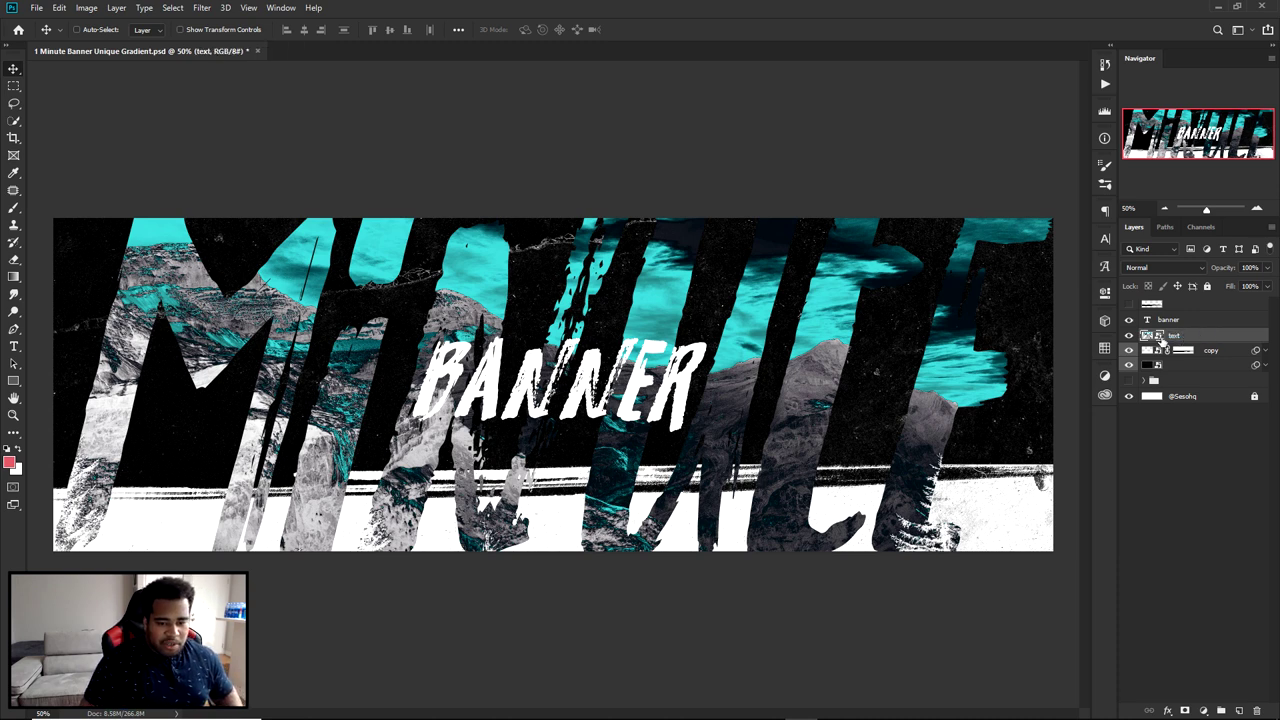
Step: Open the text smart object's contents and recolour the gradient map's teal stop to bright purple
{"action": "double_click", "coordinate": [1160, 339]}
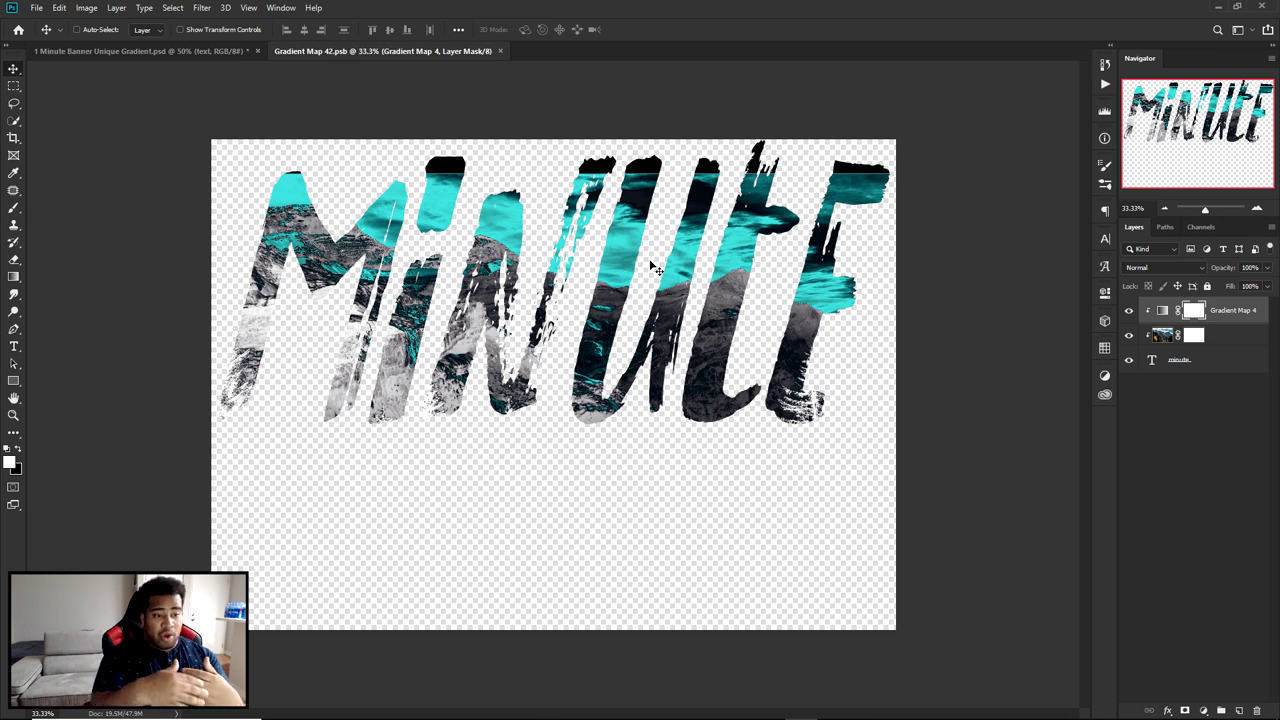
{"action": "double_click", "coordinate": [1162, 311]}
{"action": "left_click", "coordinate": [1038, 340]}
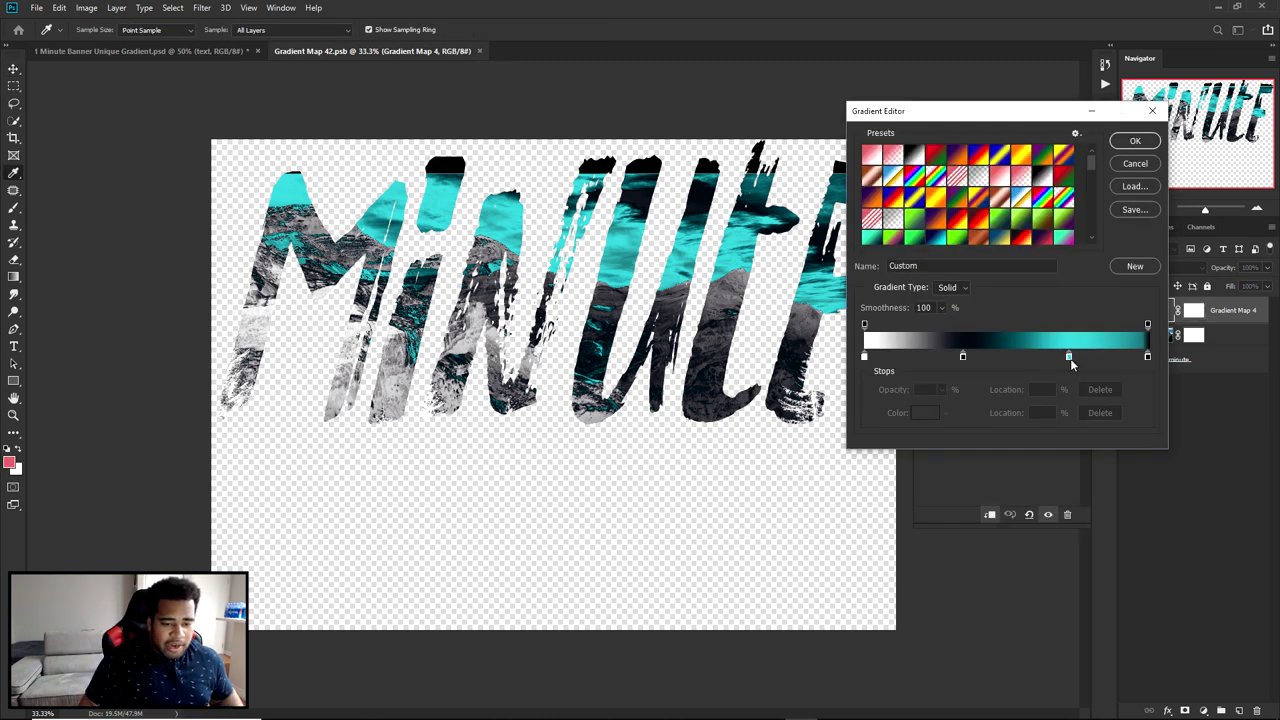
{"action": "double_click", "coordinate": [1070, 358]}
{"action": "left_click", "coordinate": [1009, 320]}
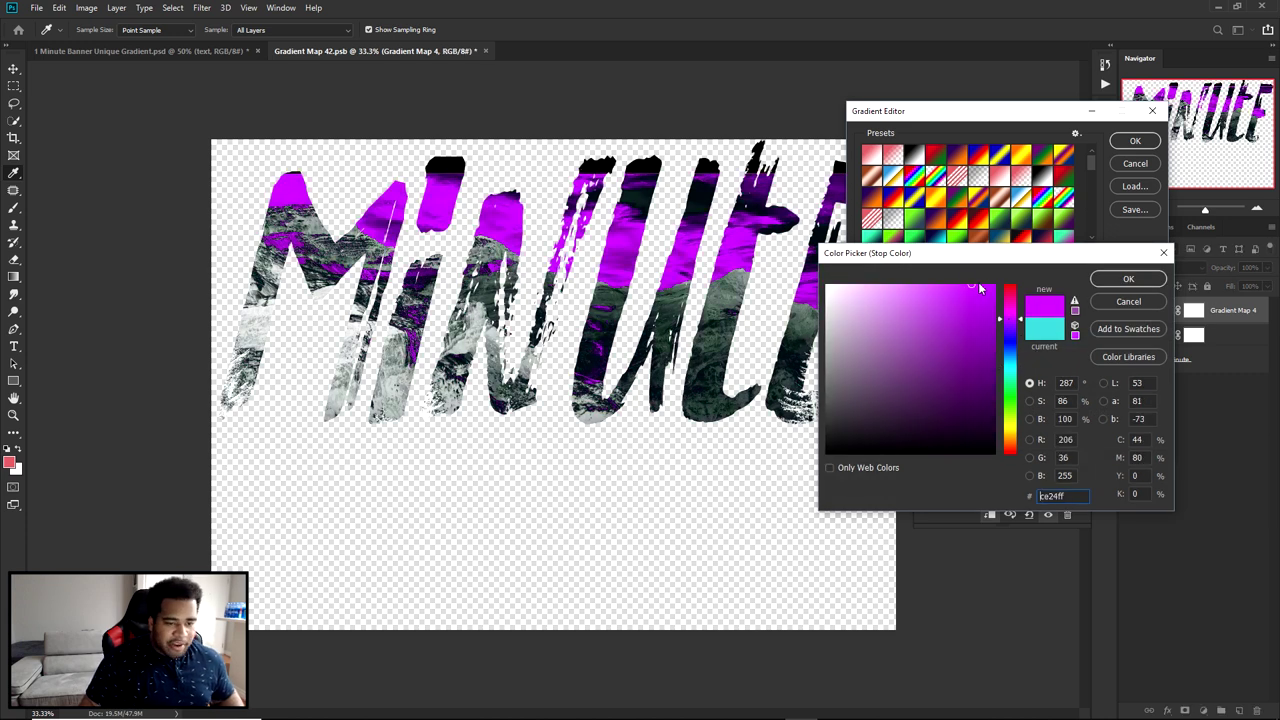
{"action": "left_click", "coordinate": [1110, 280]}
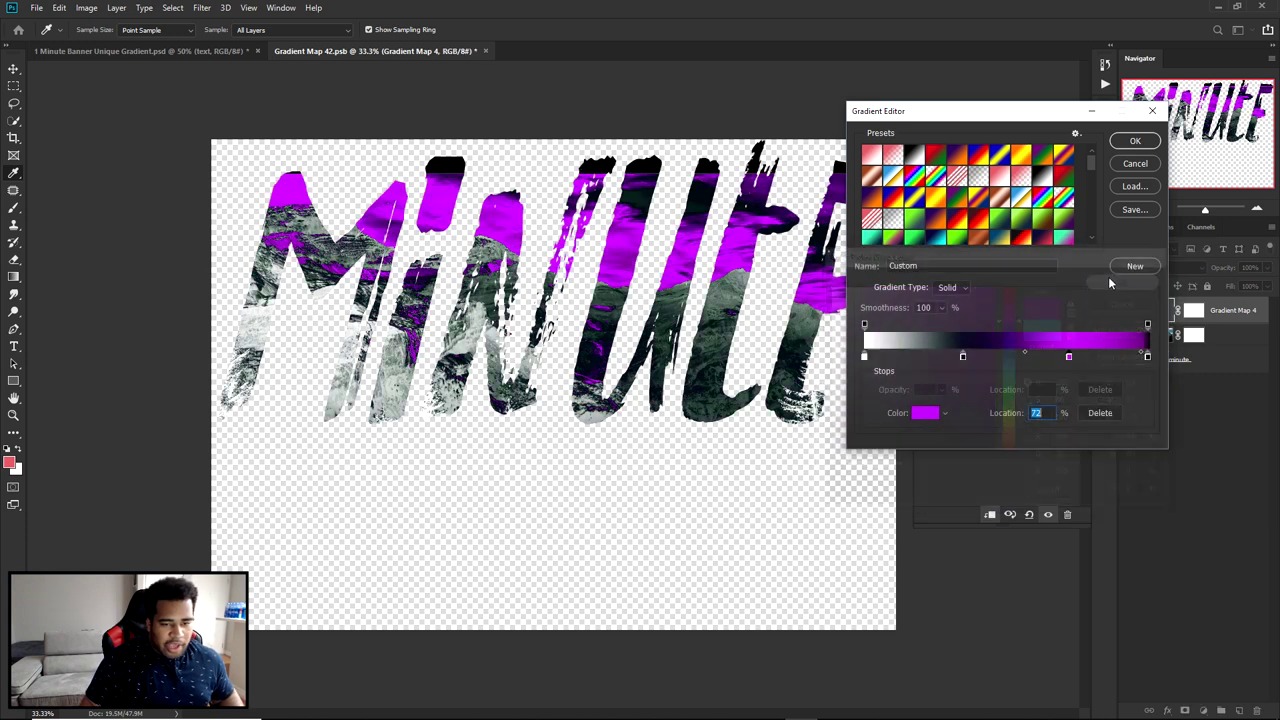
{"action": "left_click", "coordinate": [1135, 141]}
Step: Save the recoloured smart object contents and view the purple lettering in the main banner document
{"action": "left_click", "coordinate": [240, 50]}
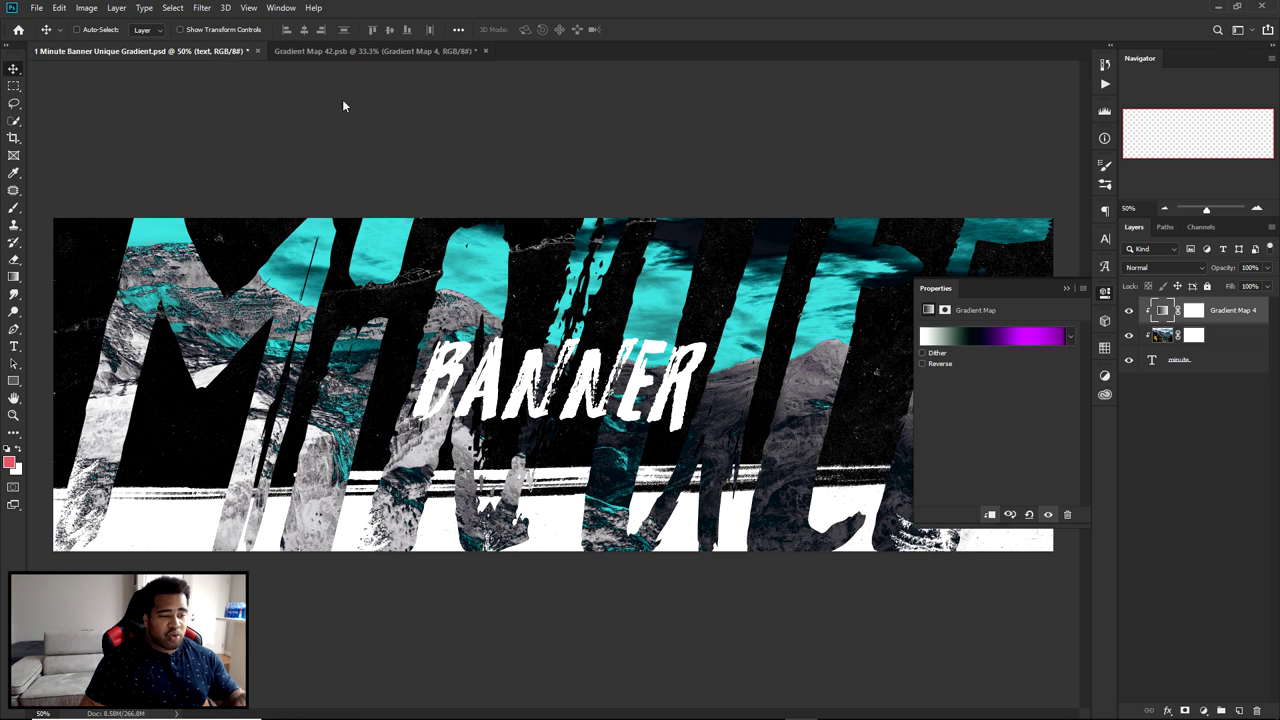
{"action": "left_click", "coordinate": [450, 51]}
{"action": "left_click", "coordinate": [36, 7]}
{"action": "left_click", "coordinate": [52, 144]}
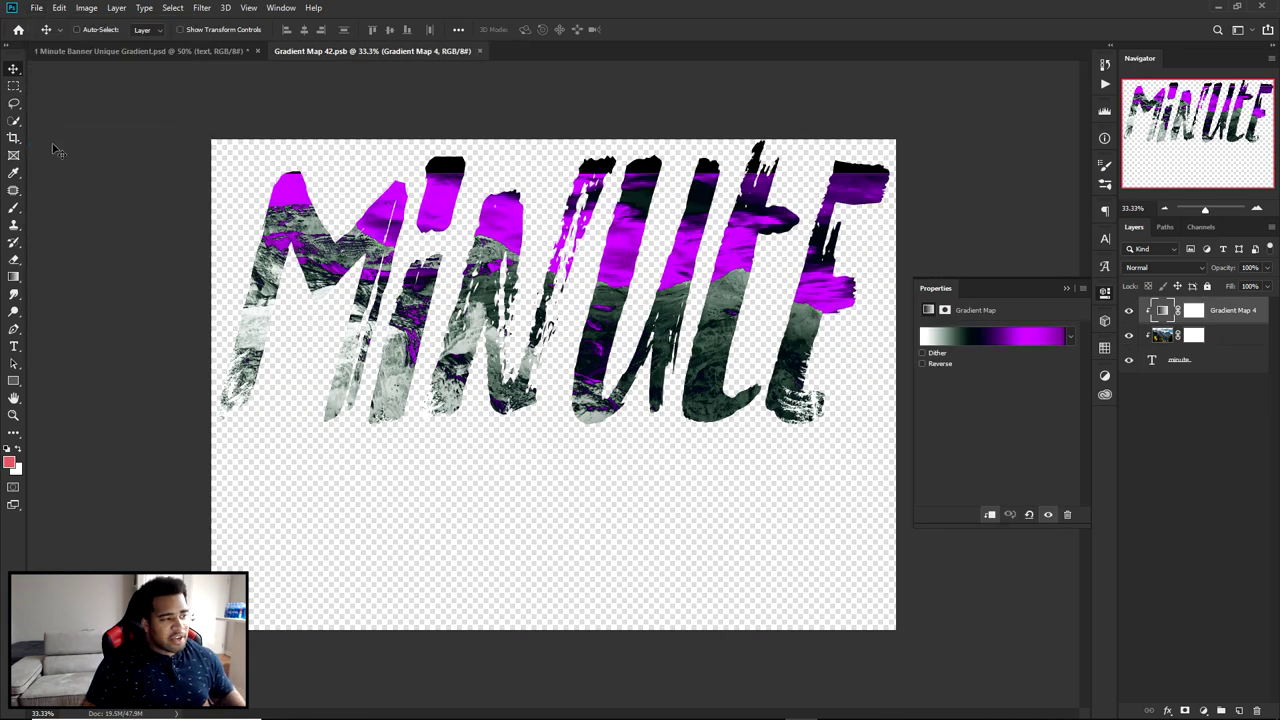
{"action": "left_click", "coordinate": [98, 51]}
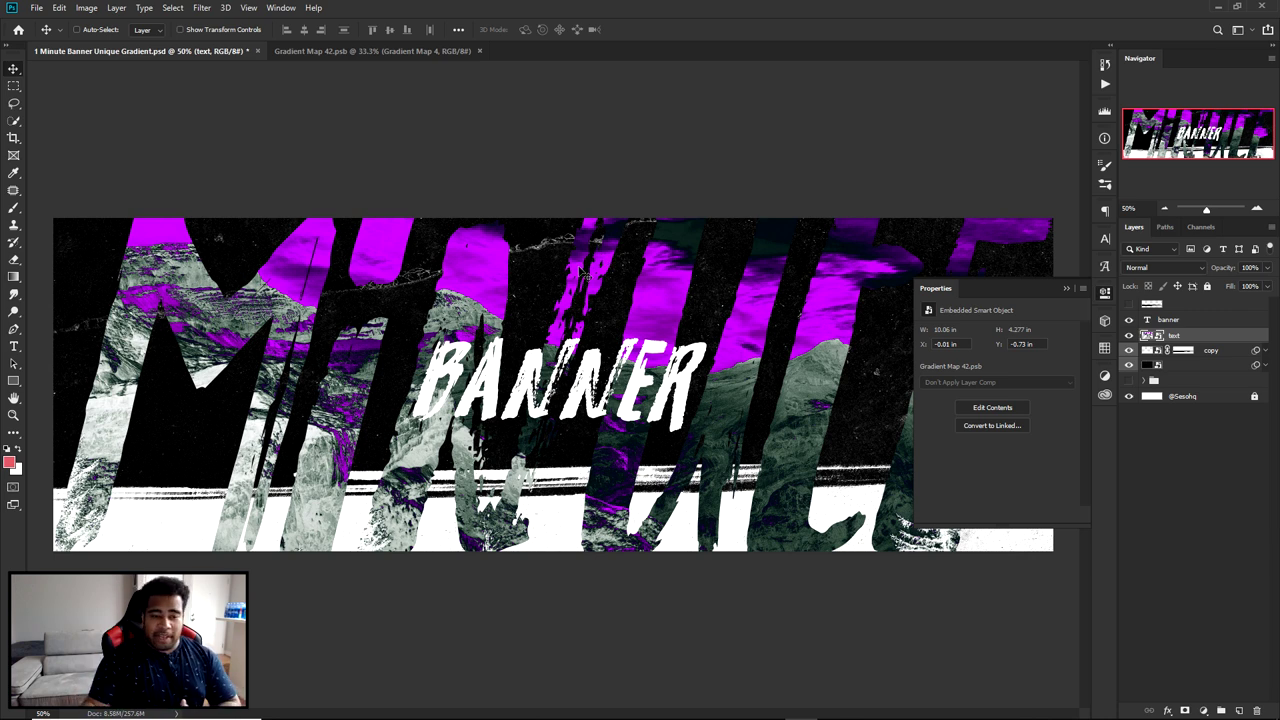
{"action": "left_click", "coordinate": [1104, 295]}
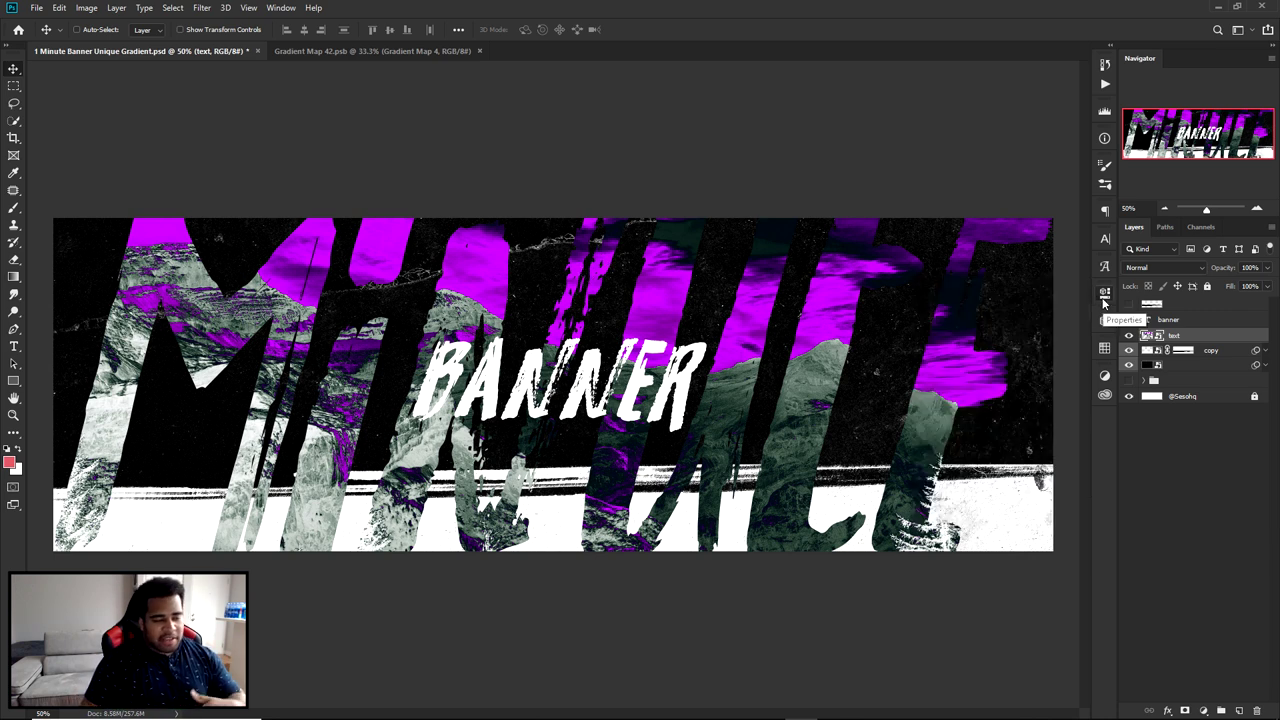
Step: Undo the purple recolouring of the lettering and close the smart object's document
{"action": "key", "text": "ctrl"}
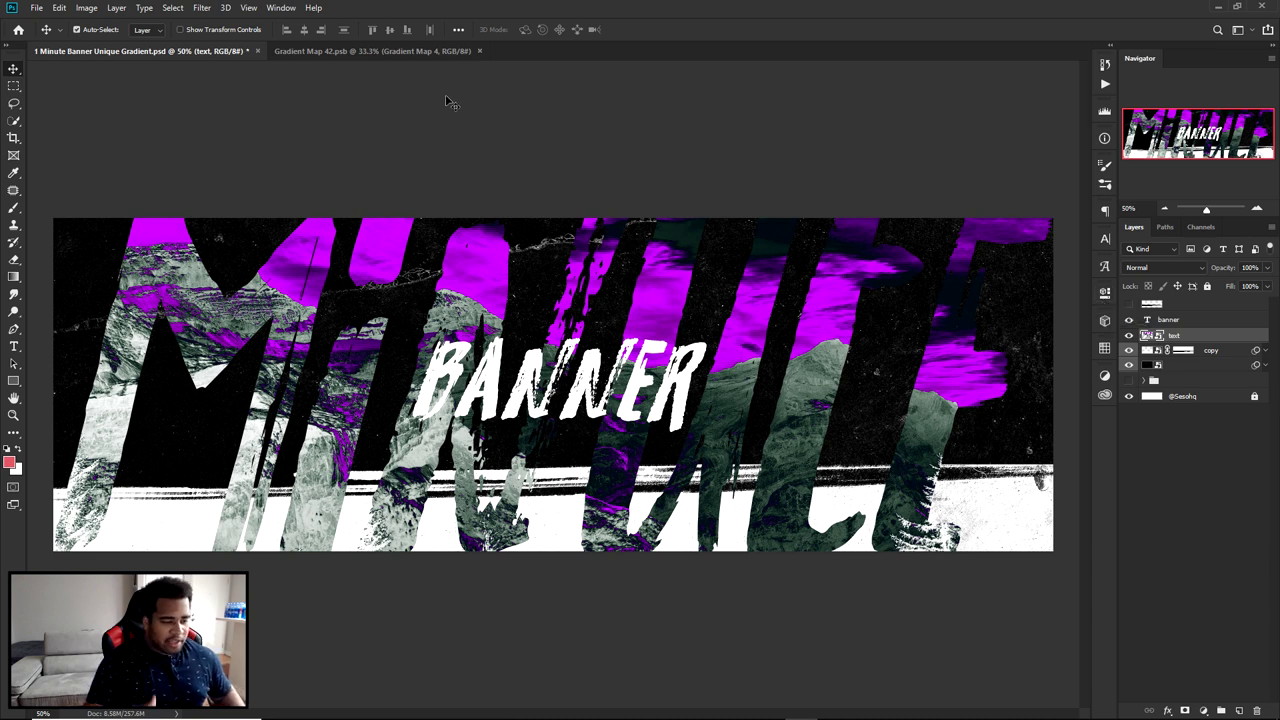
{"action": "left_click", "coordinate": [479, 51]}
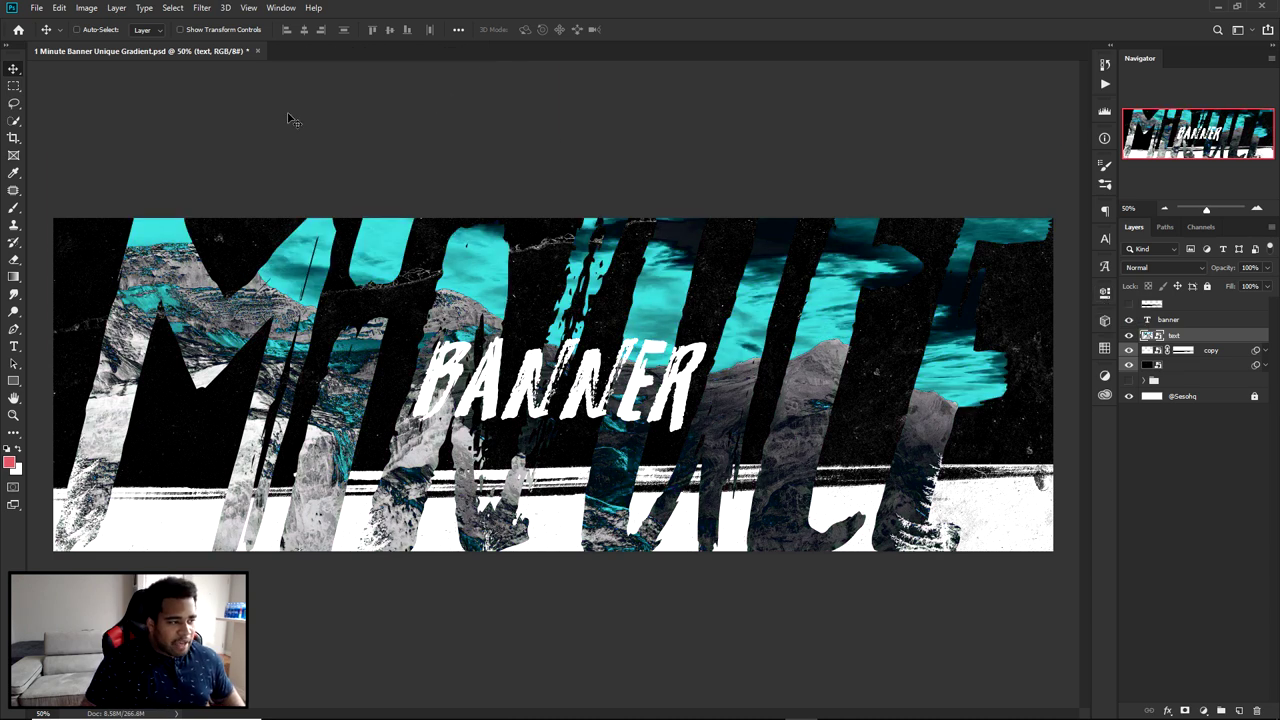
Step: Change the banner text's font to Uni Sans Demo Heavy CAPS and scale it down to about 50 pt
{"action": "left_click", "coordinate": [1167, 320]}
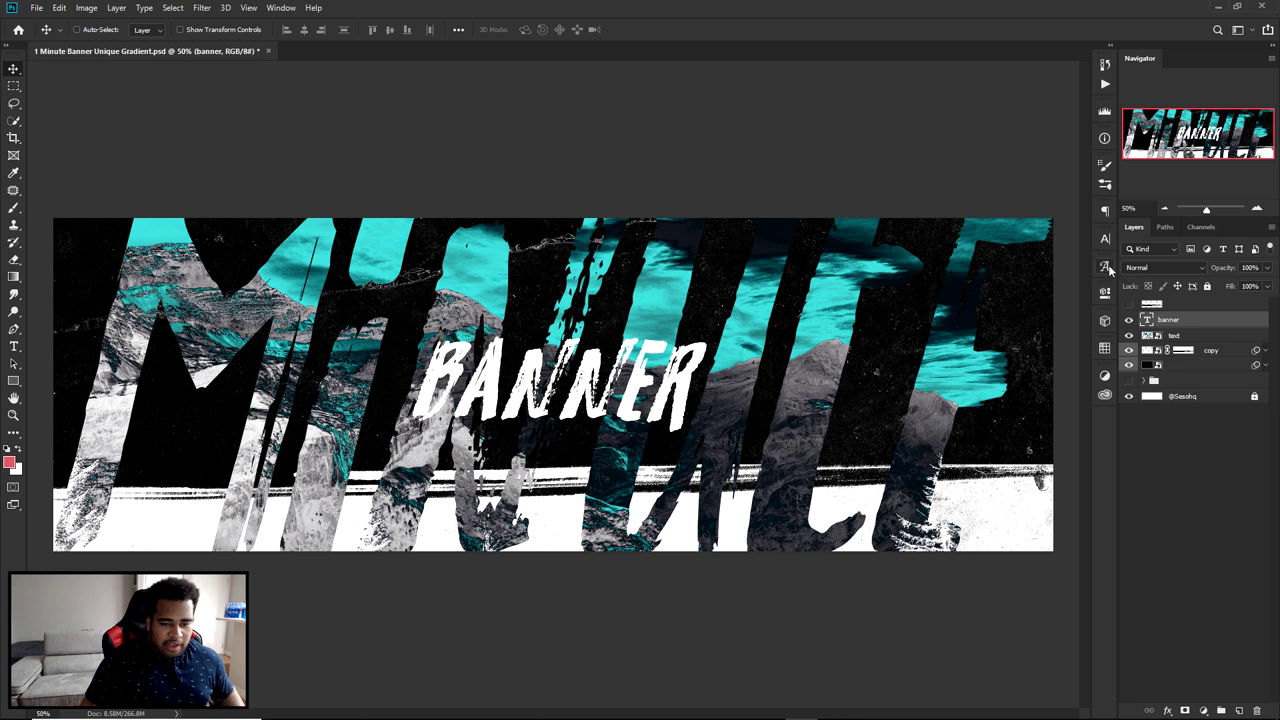
{"action": "left_click", "coordinate": [1104, 238]}
{"action": "left_click", "coordinate": [1025, 258]}
{"action": "left_click", "coordinate": [985, 300]}
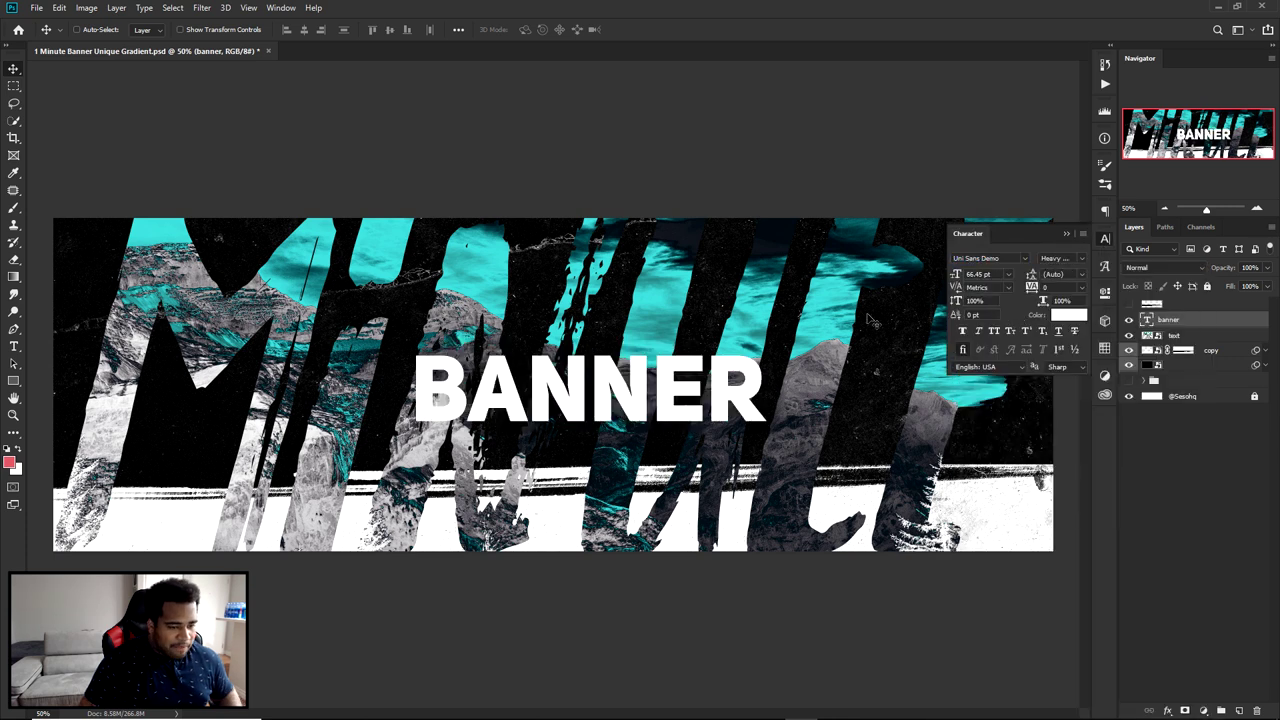
{"action": "key", "text": "ctrl+t"}
{"action": "left_click_drag", "start_coordinate": [766, 342], "coordinate": [679, 365]}
{"action": "key", "text": "Return"}
Step: Duplicate the BANNER text below itself, retype the copy as DESIGN and scale it down to about 22 pt, centred underneath
{"action": "left_click_drag", "start_coordinate": [585, 413], "coordinate": [557, 455]}
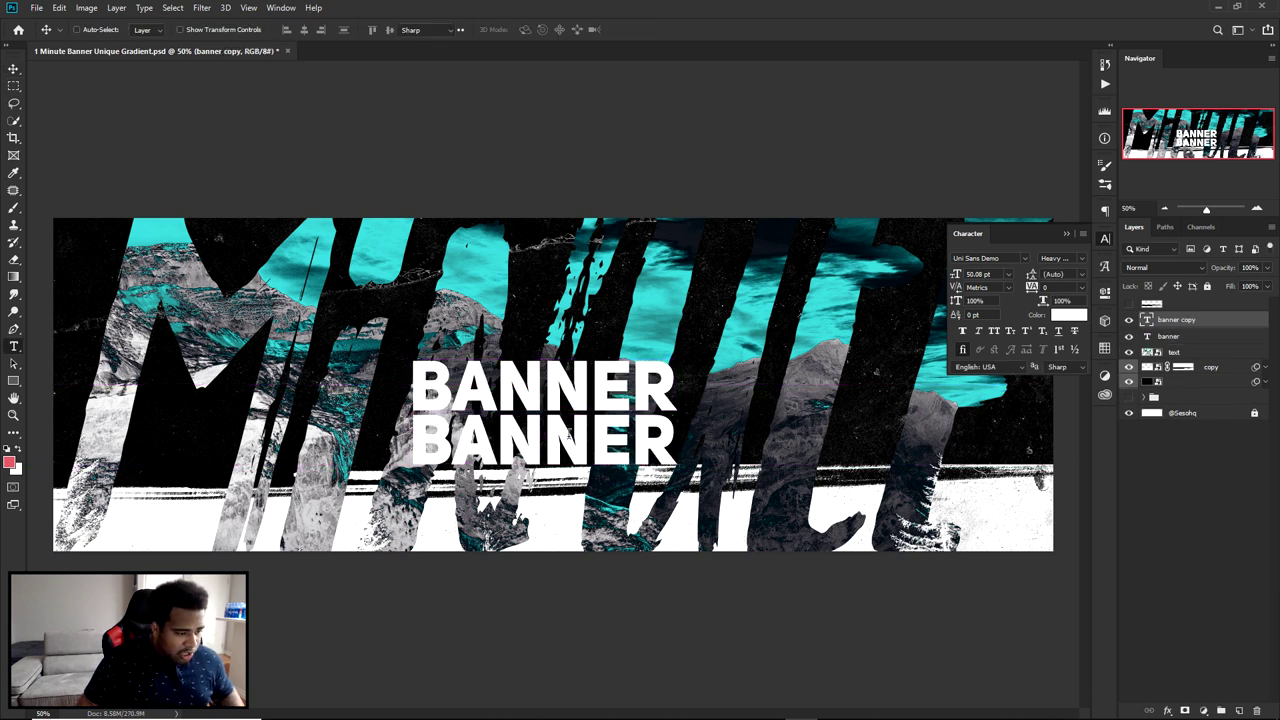
{"action": "double_click", "coordinate": [565, 432]}
{"action": "type", "text": "DESIGN"}
{"action": "left_click", "coordinate": [636, 29]}
{"action": "key", "text": "ctrl+t"}
{"action": "left_click_drag", "start_coordinate": [640, 413], "coordinate": [576, 418]}
{"action": "key", "text": "Return"}
Step: Set the DESIGN text's tracking to 580
{"action": "left_click", "coordinate": [1105, 238]}
{"action": "left_click", "coordinate": [280, 8]}
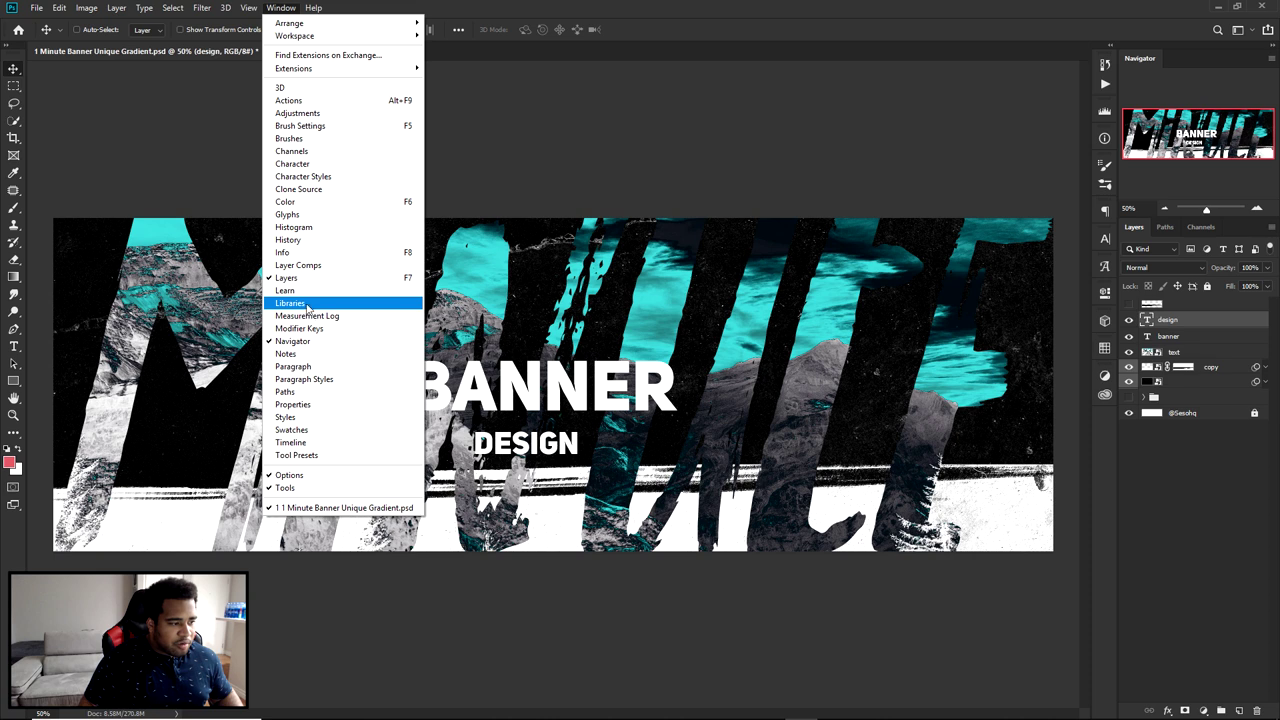
{"action": "left_click", "coordinate": [293, 163]}
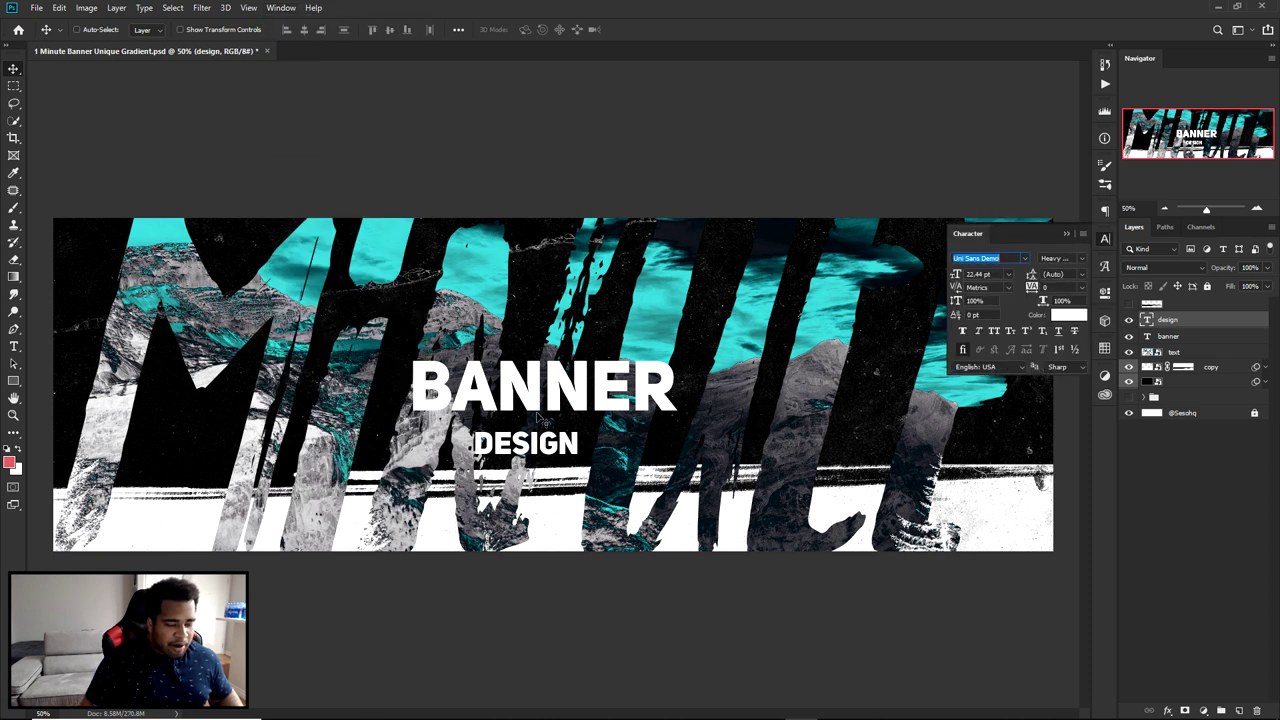
{"action": "left_click_drag", "start_coordinate": [527, 455], "coordinate": [538, 444]}
{"action": "key", "text": "ctrl+z"}
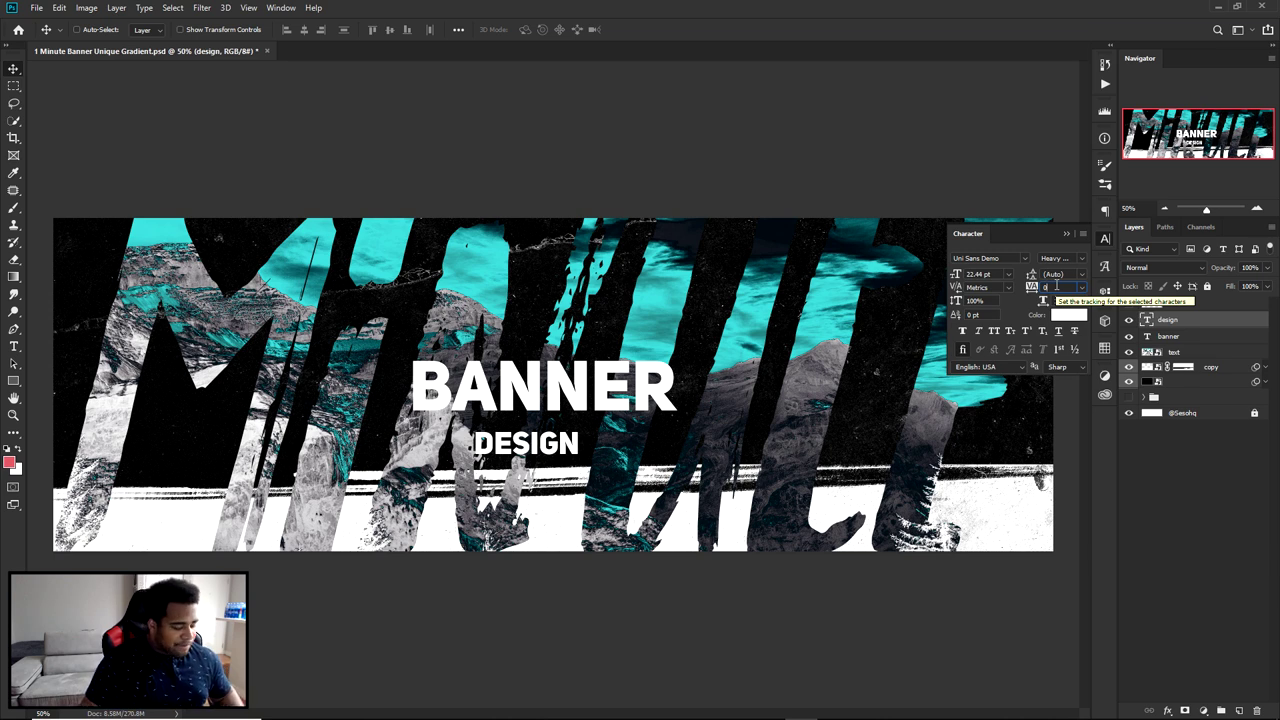
{"action": "type", "text": "200"}
{"action": "key", "text": "Return"}
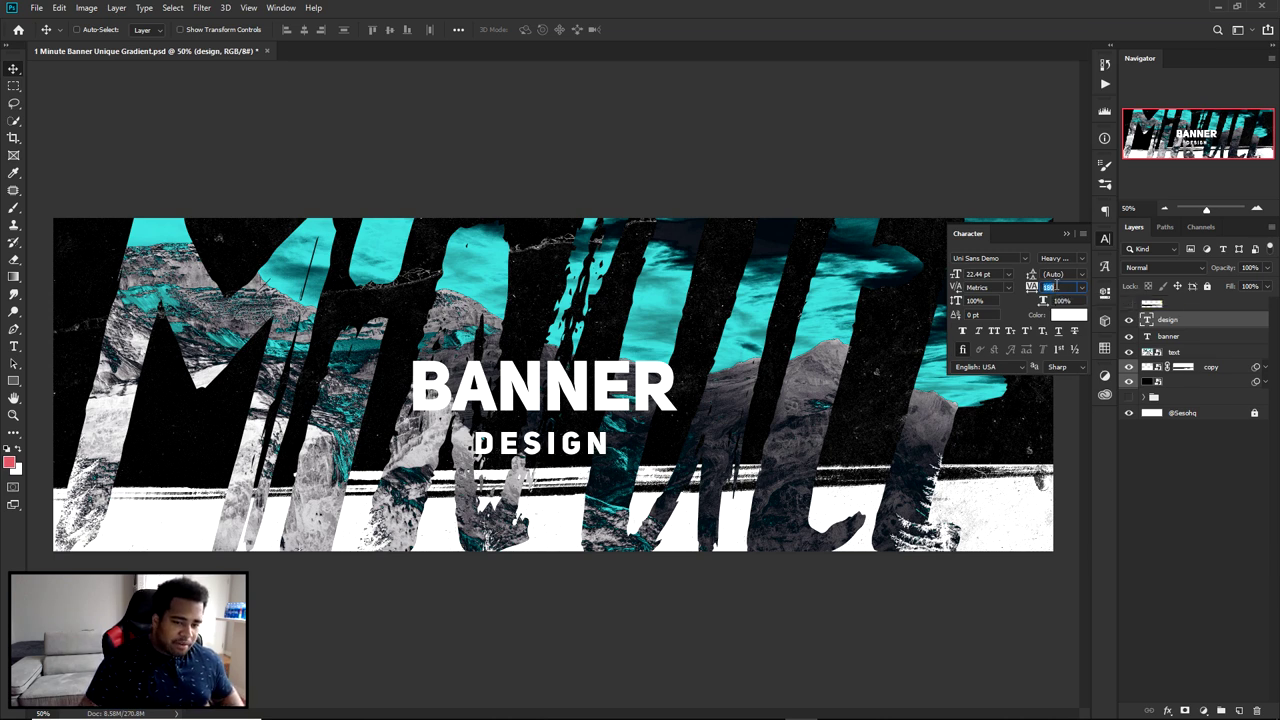
{"action": "key", "text": "shift+Up"}
{"action": "key", "text": "shift+Up"}
{"action": "key", "text": "shift+Up"}
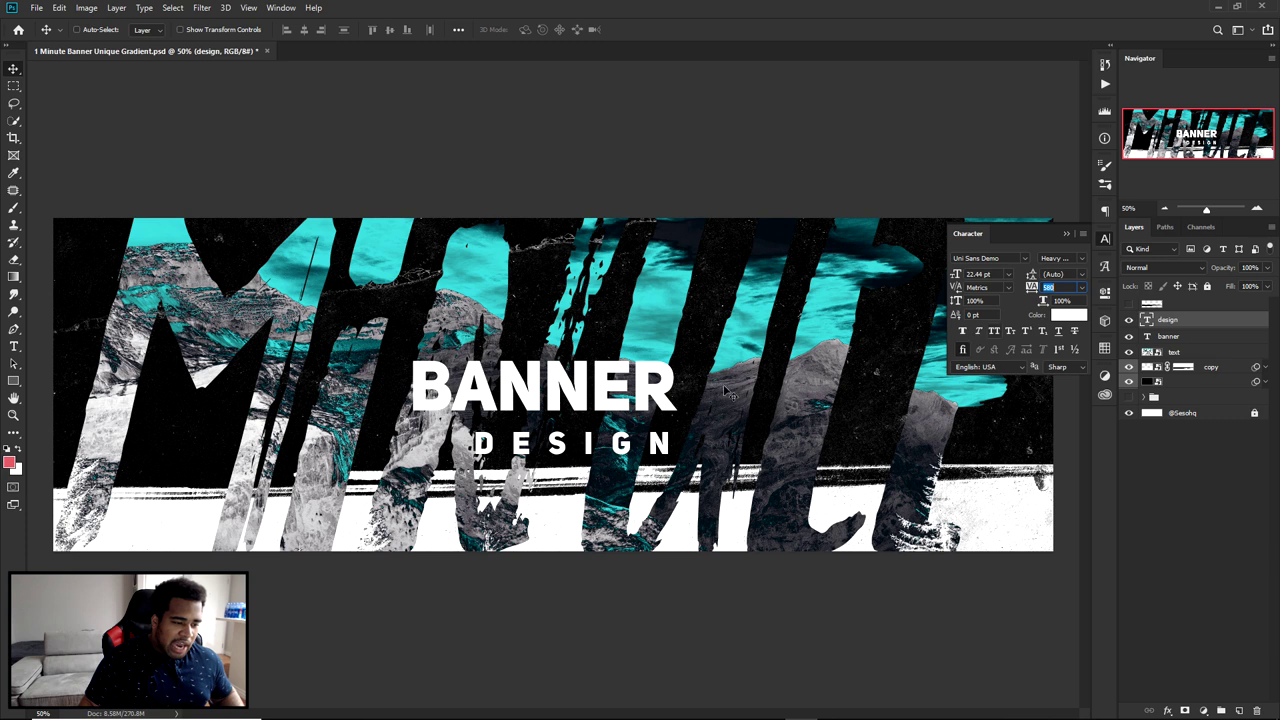
Step: Set the DESIGN text's size to 12 pt and move it up close beneath BANNER
{"action": "left_click", "coordinate": [993, 274]}
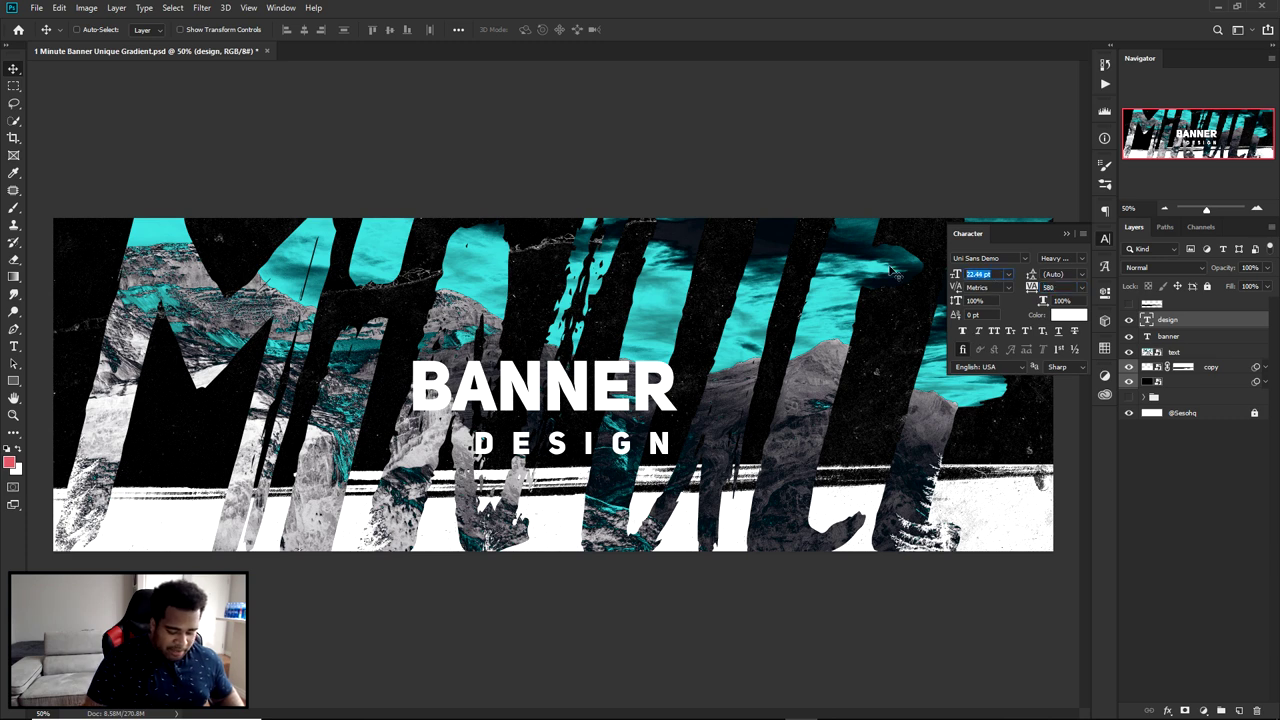
{"action": "type", "text": "12"}
{"action": "key", "text": "Return"}
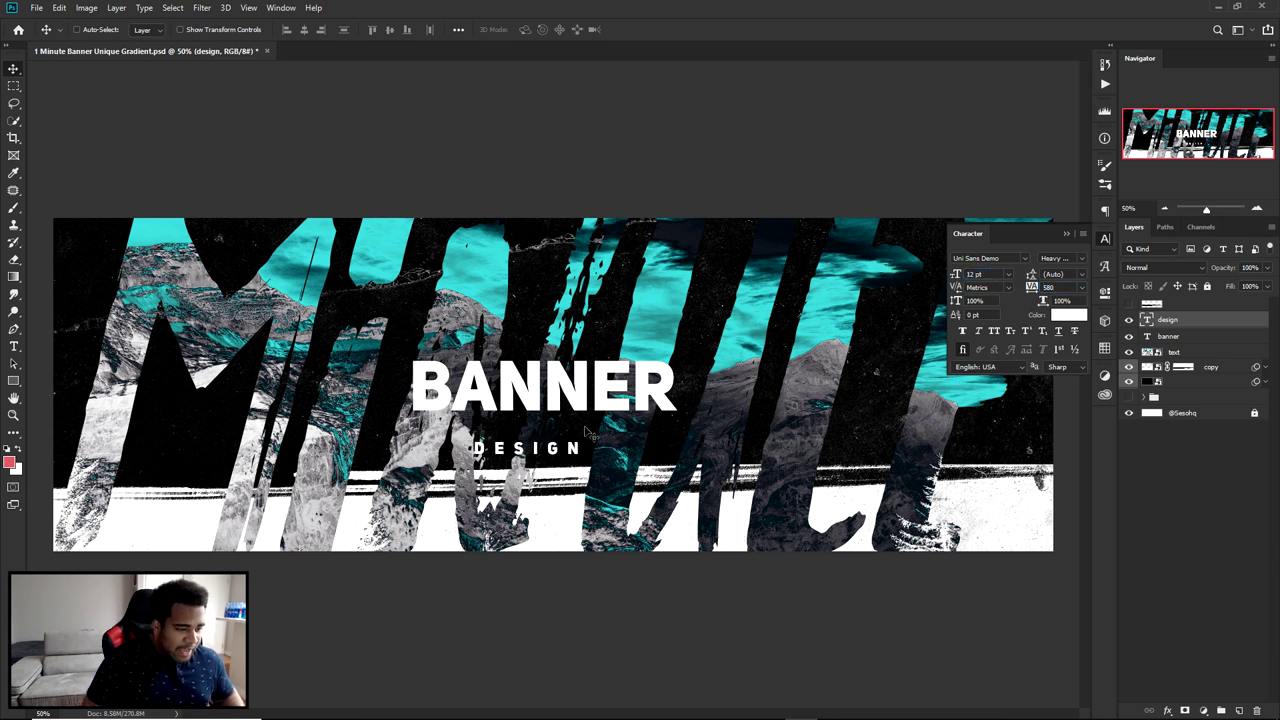
{"action": "left_click_drag", "start_coordinate": [588, 447], "coordinate": [590, 424]}
Step: Set the DESIGN text's tracking to 1020, place a copy above BANNER and centre the original beneath it
{"action": "left_click", "coordinate": [1058, 287]}
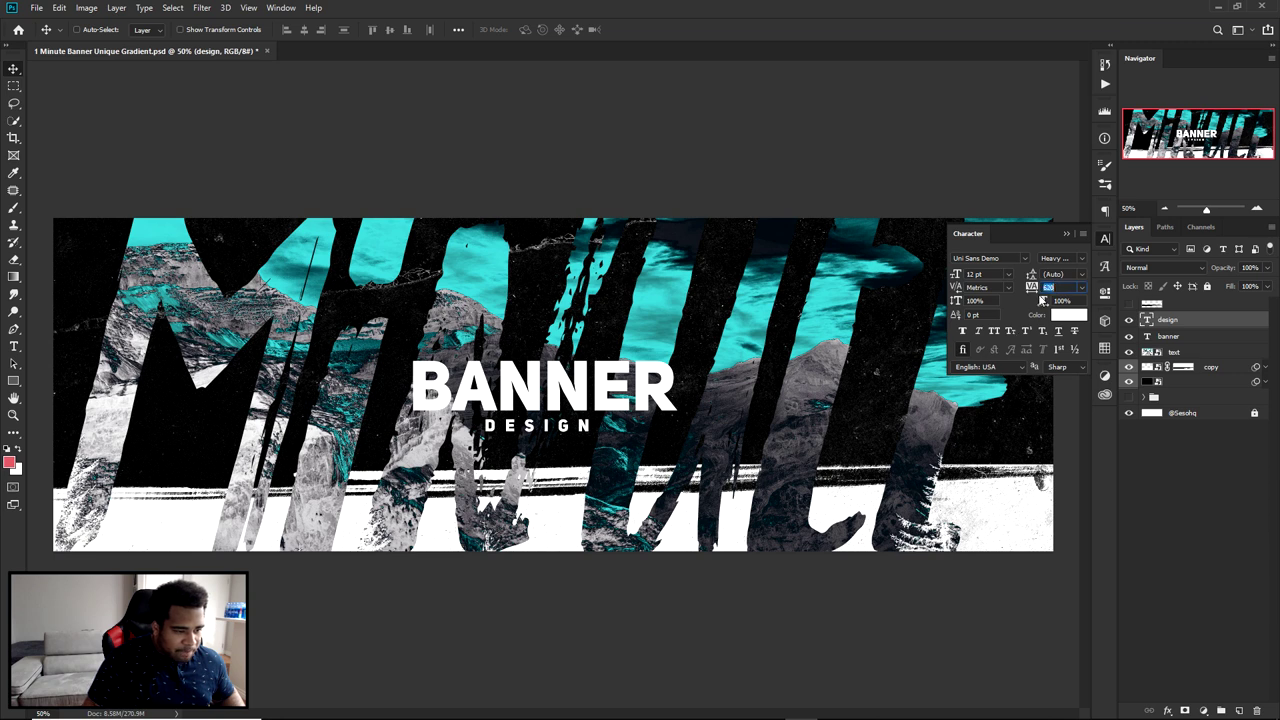
{"action": "type", "text": "1020"}
{"action": "key", "text": "Return"}
{"action": "left_click_drag", "start_coordinate": [600, 443], "coordinate": [578, 426]}
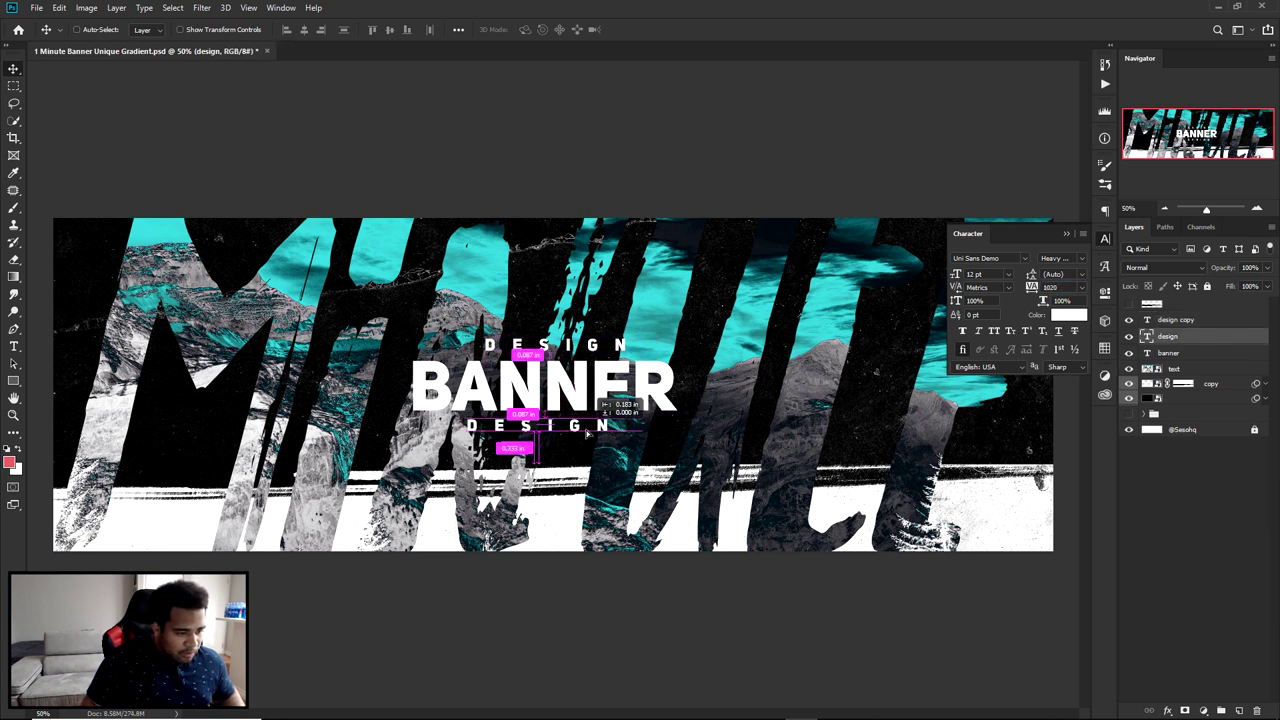
Step: Replace the DESIGN copy above BANNER with the word MINUTE and set its tracking to 0
{"action": "double_click", "coordinate": [576, 349]}
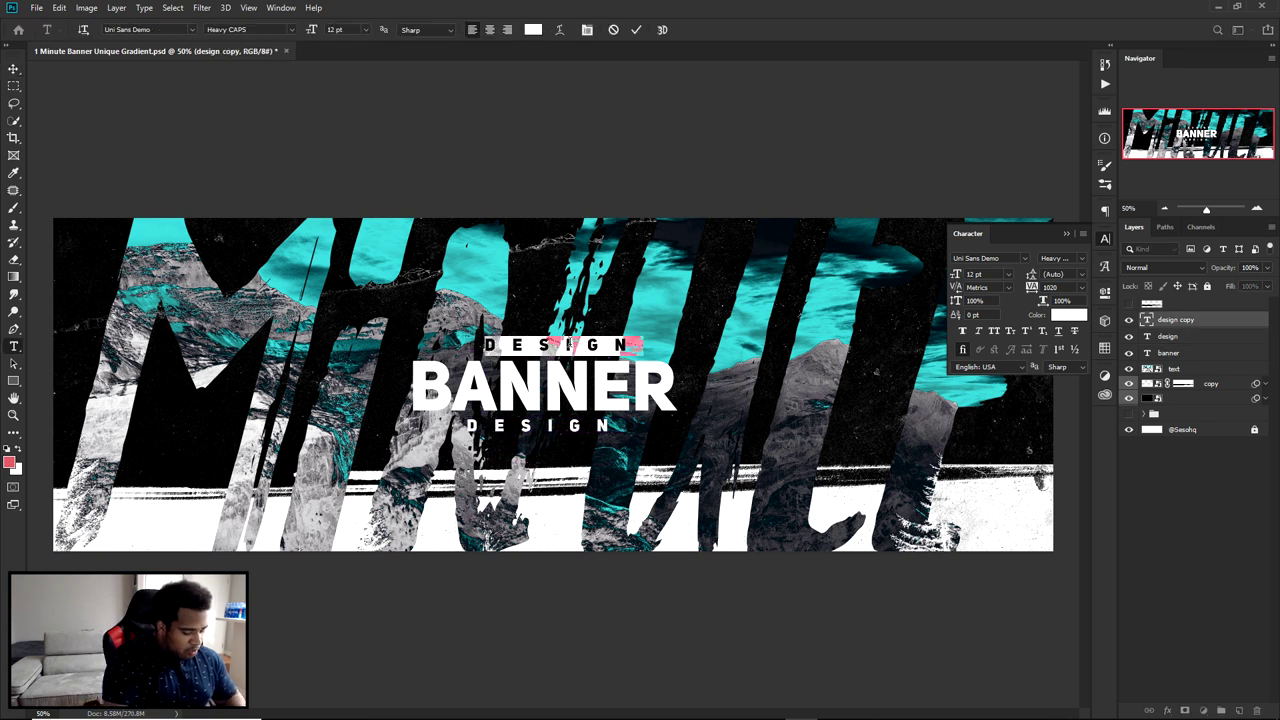
{"action": "type", "text": "MINUTE"}
{"action": "double_click", "coordinate": [1050, 287]}
{"action": "type", "text": "0"}
{"action": "key", "text": "Return"}
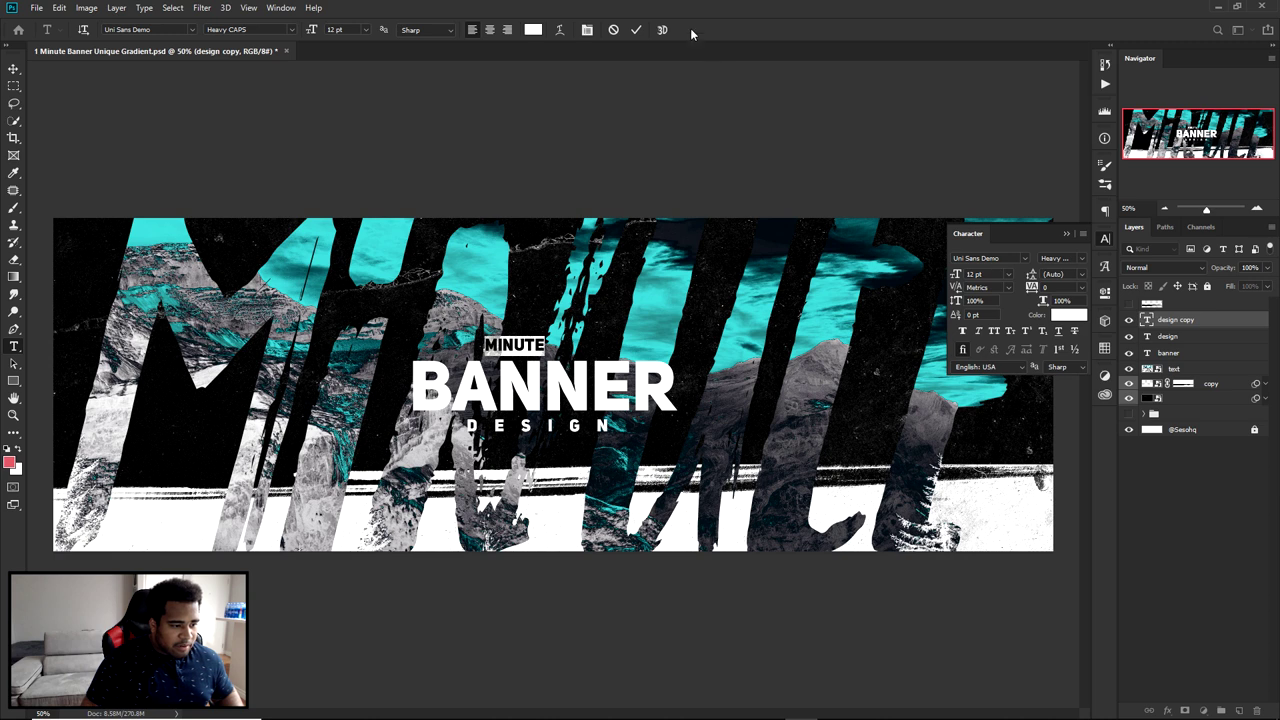
{"action": "left_click", "coordinate": [636, 29]}
Step: Scale the small MINUTE text up to about 16 pt and centre it above BANNER
{"action": "key", "text": "ctrl+t"}
{"action": "mouse_move", "coordinate": [547, 336]}
{"action": "left_mouse_down"}
{"action": "mouse_move", "coordinate": [578, 345]}
{"action": "mouse_move", "coordinate": [545, 344]}
{"action": "left_mouse_up"}
{"action": "key", "text": "Return"}
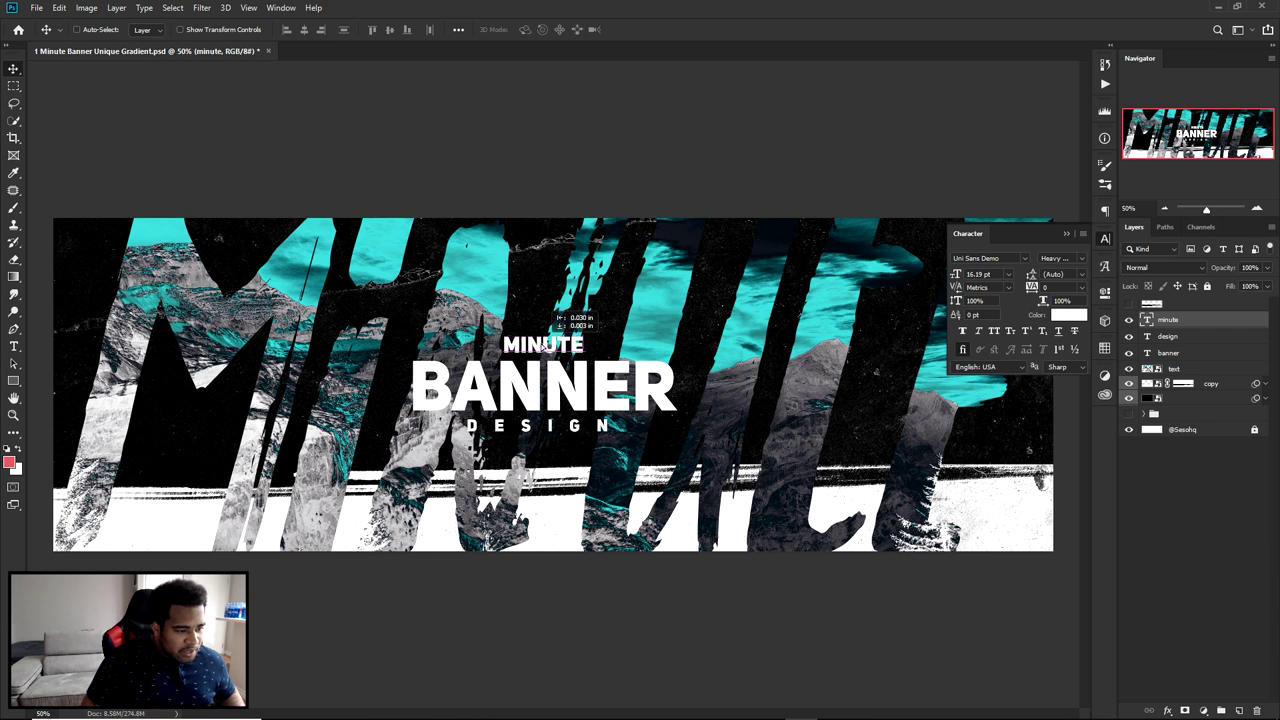
Step: Select the minute, design and banner text layers, shift them slightly toward the banner's centre and group them
{"action": "left_click", "coordinate": [593, 390], "text": "ctrl"}
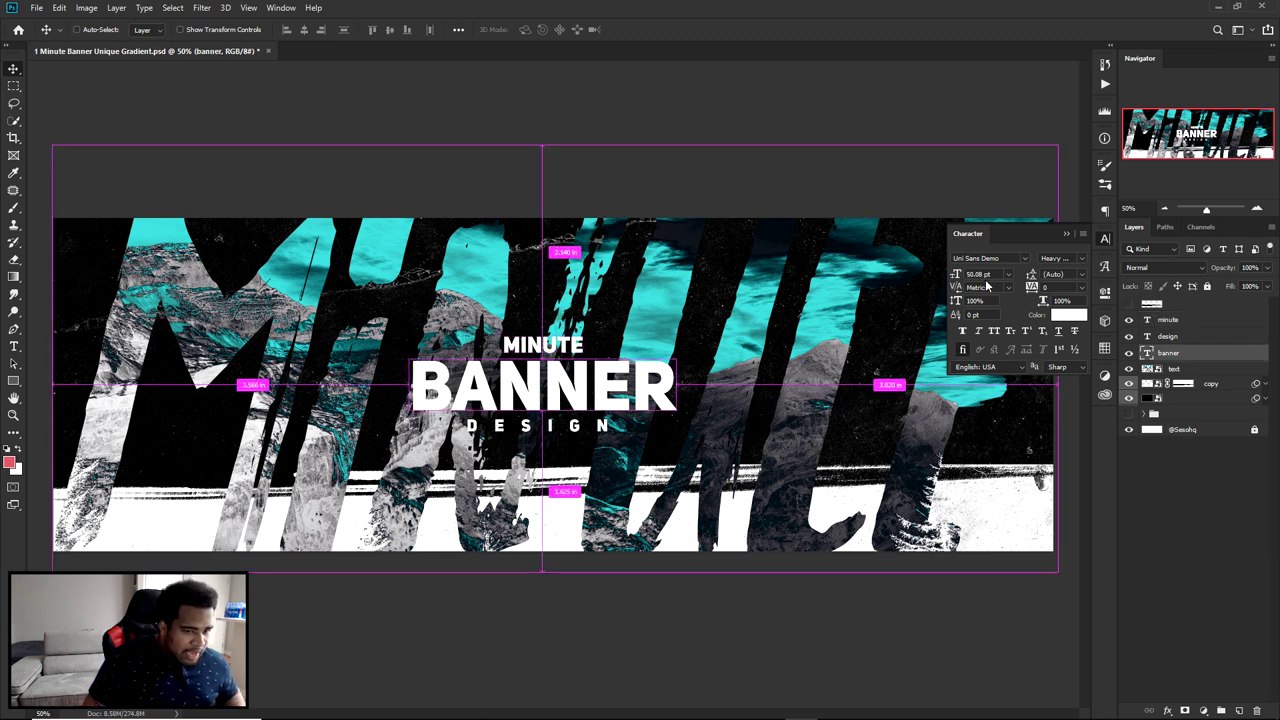
{"action": "left_click", "coordinate": [1104, 240]}
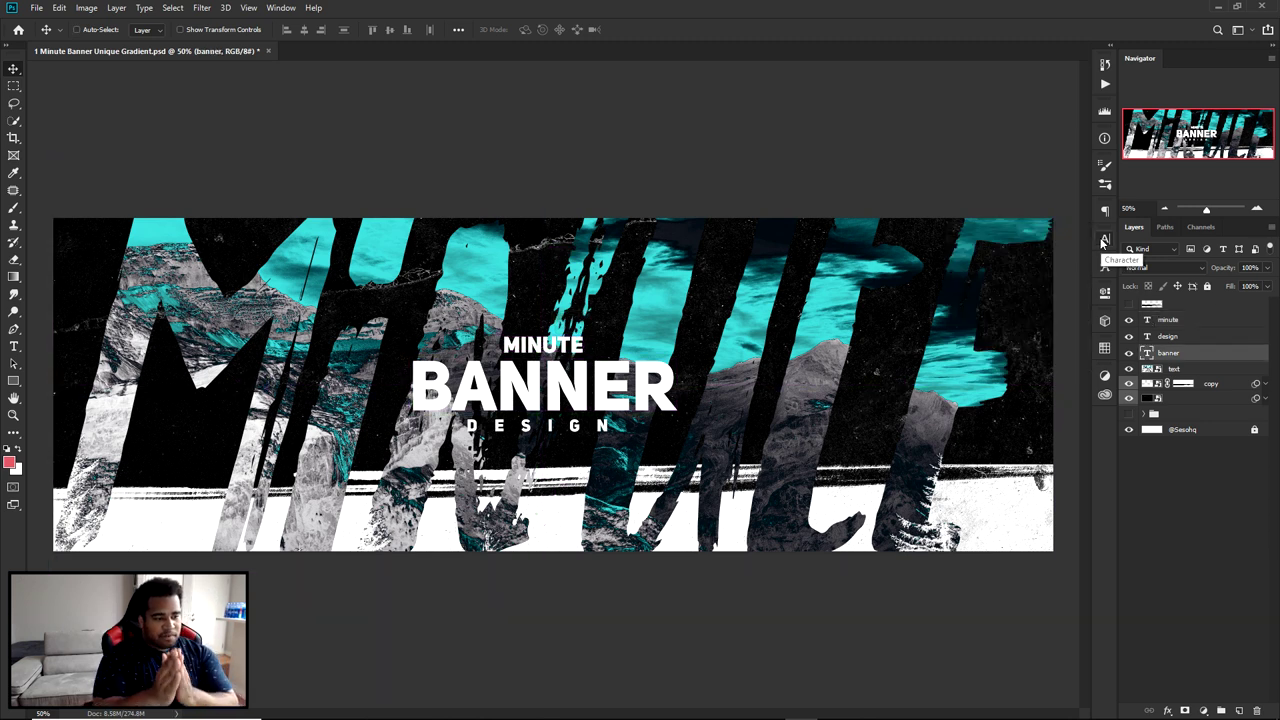
{"action": "left_click", "coordinate": [1168, 319], "text": "shift"}
{"action": "left_click_drag", "start_coordinate": [598, 374], "coordinate": [607, 376]}
{"action": "key", "text": "ctrl+g"}
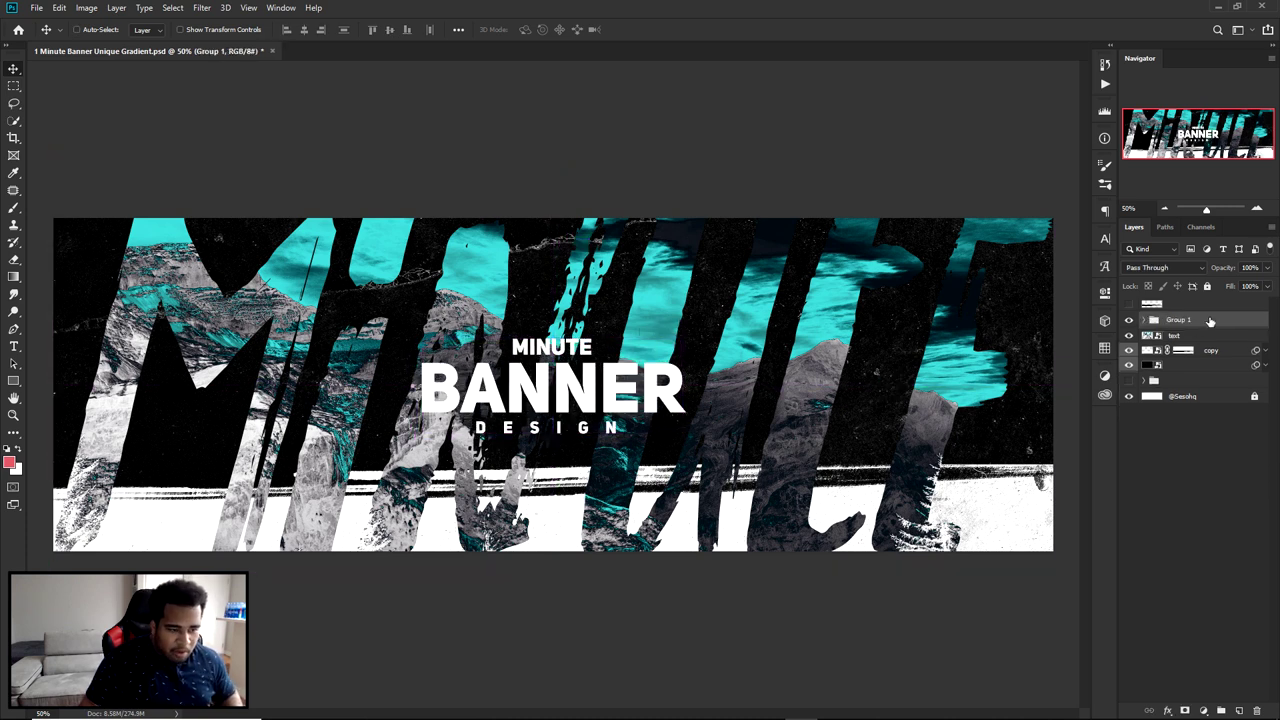
Step: Add a black Drop Shadow to the text group with 100% opacity, 2 px distance and 4 px size, and nudge the group down
{"action": "double_click", "coordinate": [1210, 320]}
{"action": "left_click", "coordinate": [785, 287]}
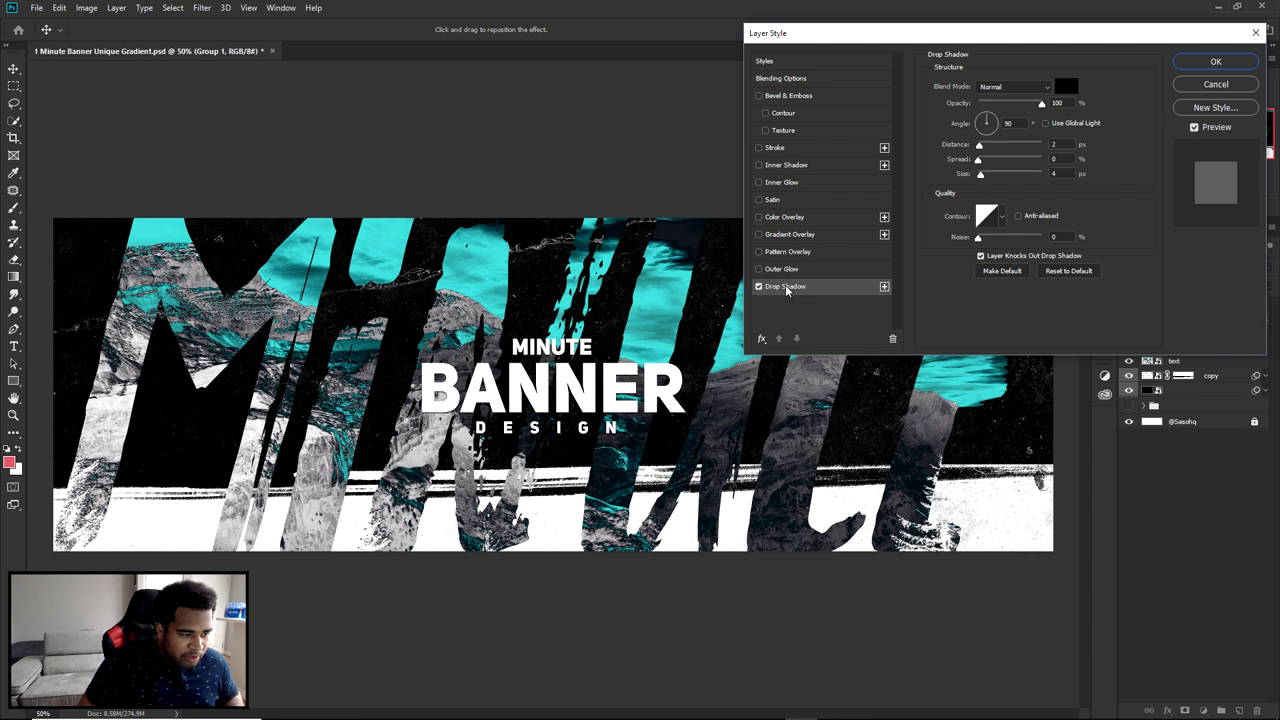
{"action": "left_click", "coordinate": [1066, 145]}
{"action": "key", "text": "Tab"}
{"action": "key", "text": "Tab"}
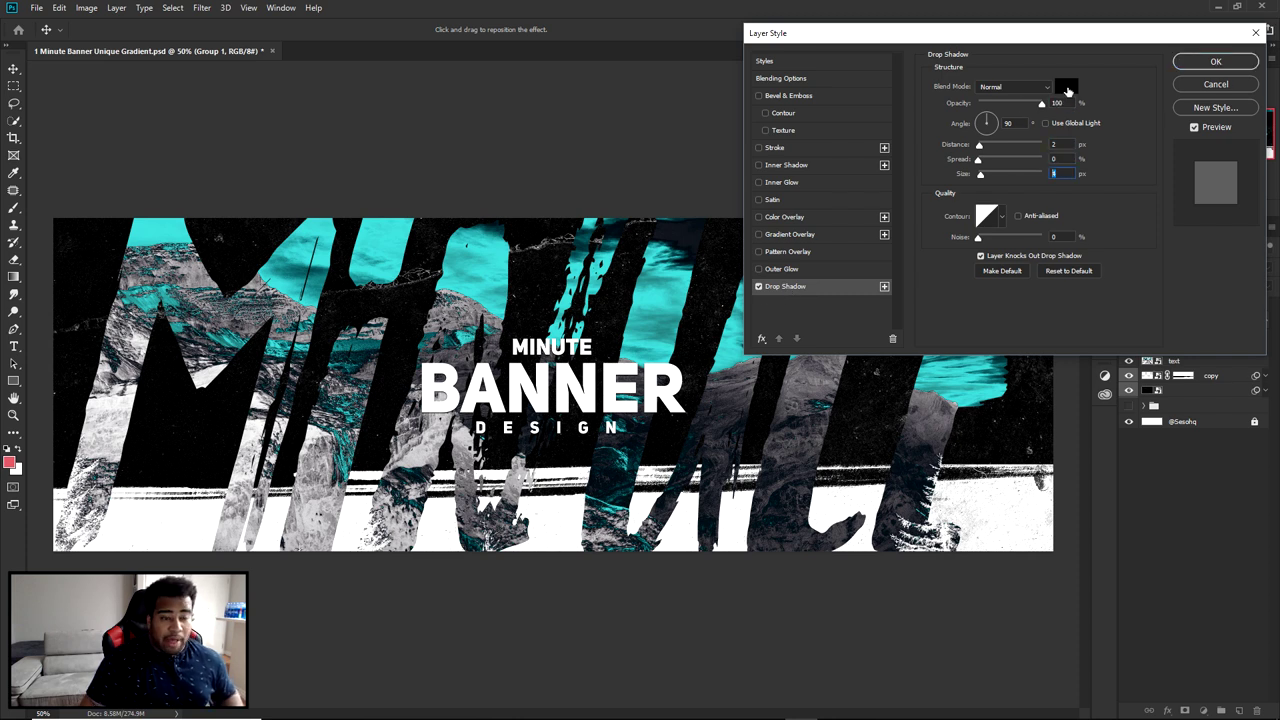
{"action": "left_click", "coordinate": [1216, 61]}
{"action": "left_click_drag", "start_coordinate": [575, 370], "coordinate": [574, 377]}
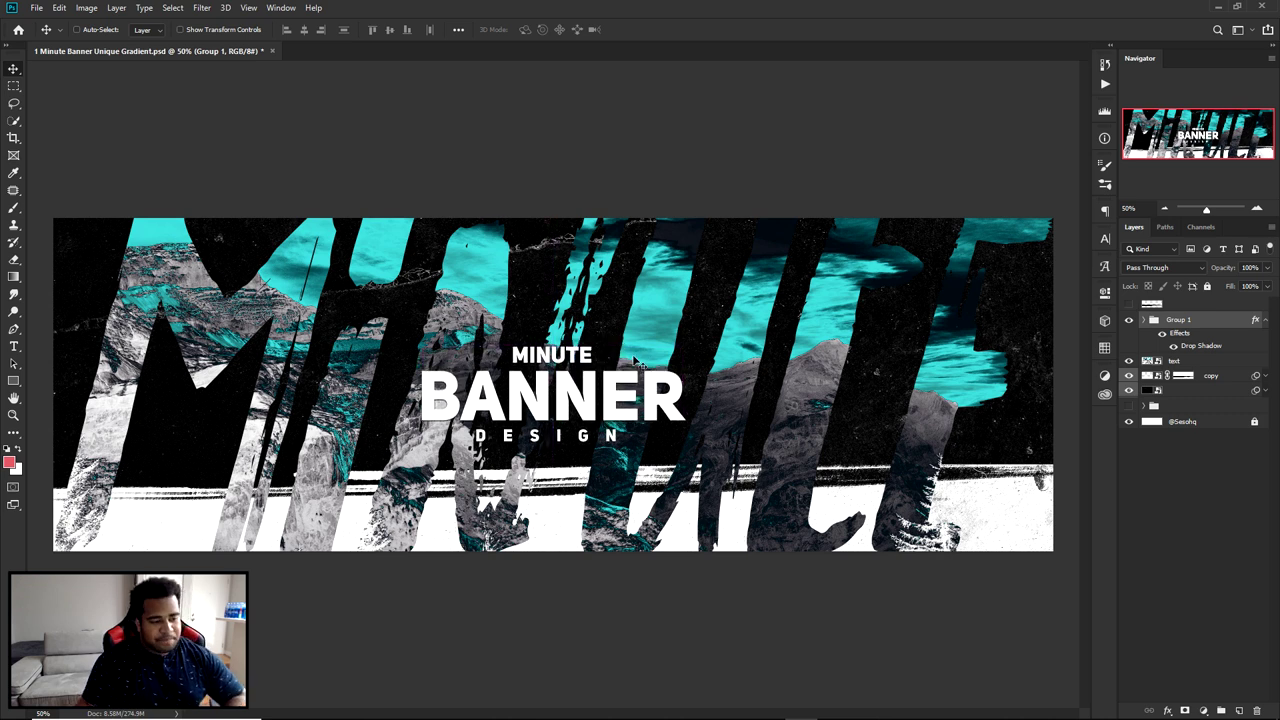